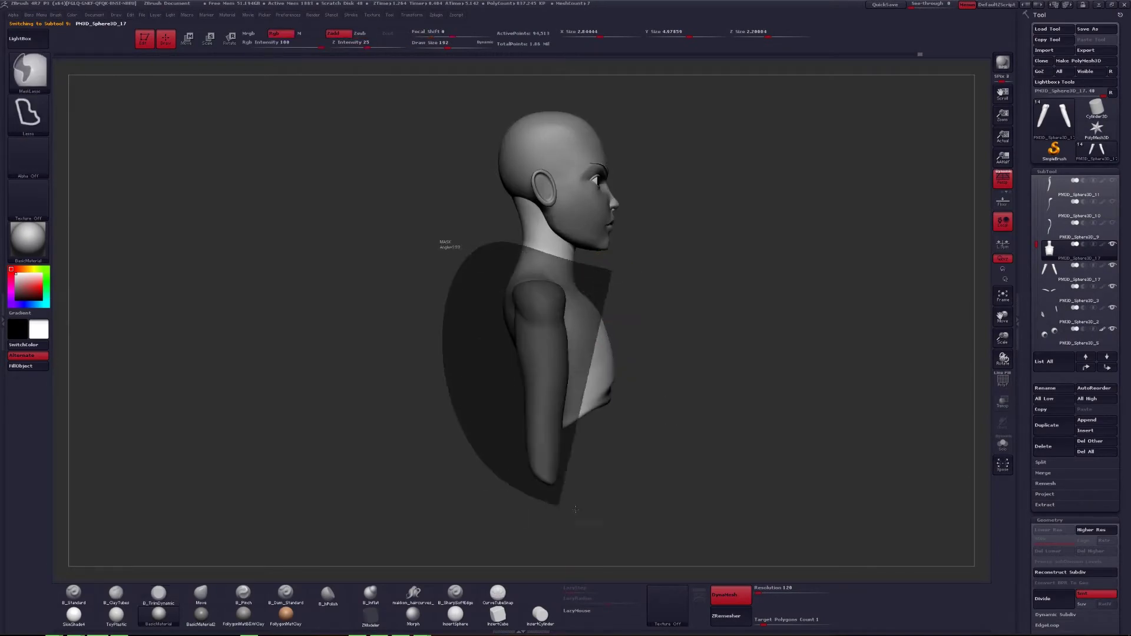
Lasso-mask the torso below the neck, invert the mask and reposition the torso relative to the neck with Transpose Move.
left_click_drag(689, 355, 605, 339, "shift")
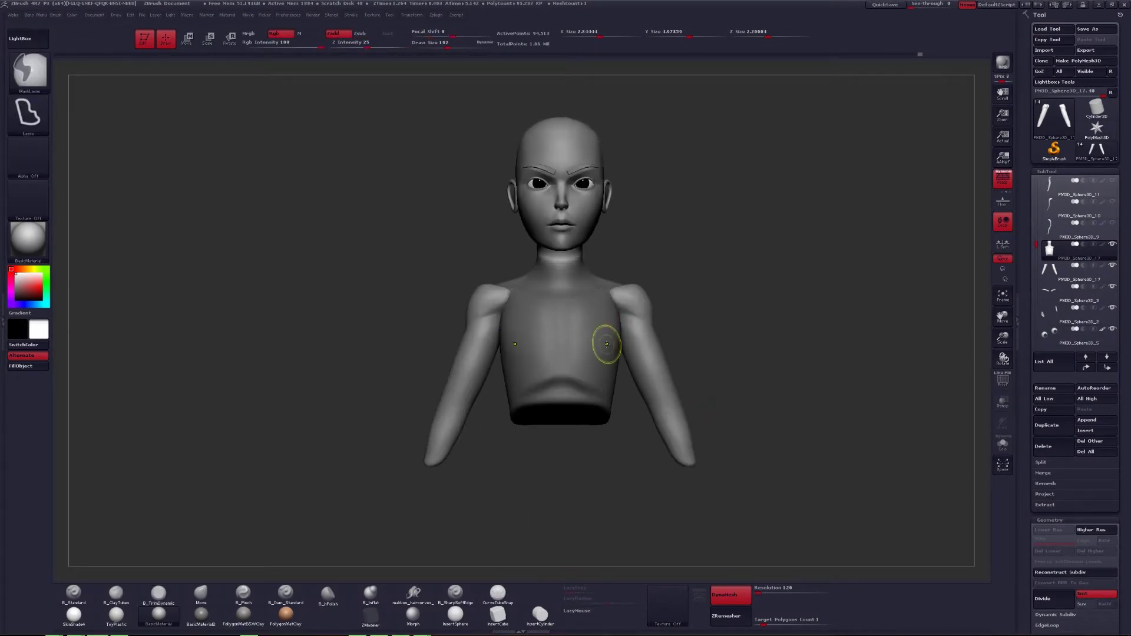
left_click(687, 313, "ctrl")
left_click_drag(609, 352, 572, 274, "shift")
key("w")
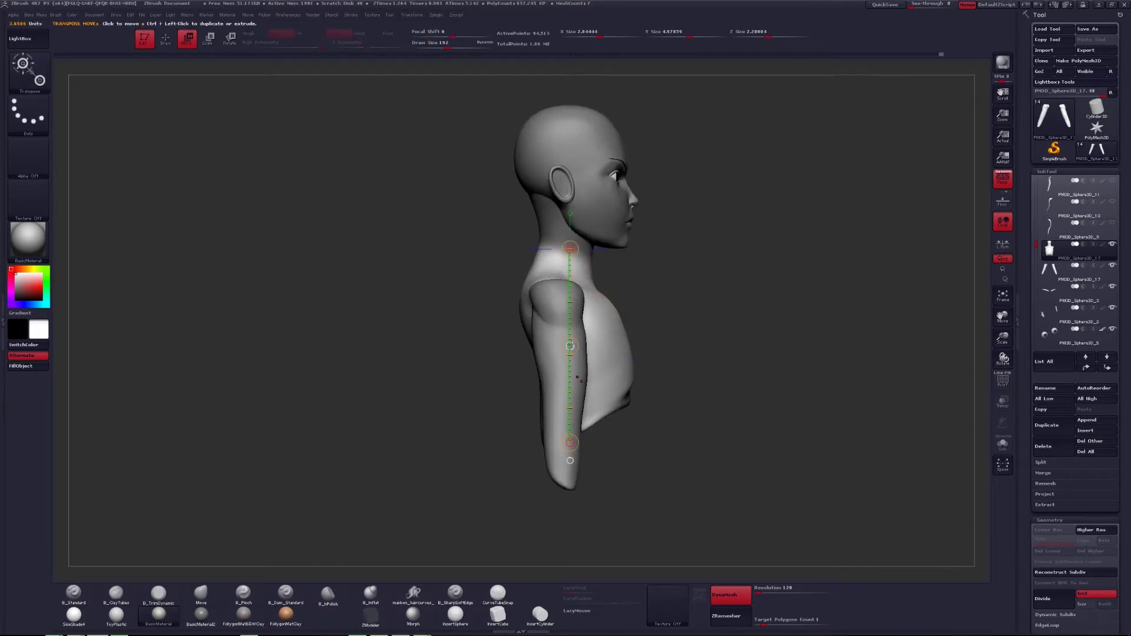
key("q")
mouse_move(648, 347)
left_mouse_down("shift")
mouse_move(682, 344)
mouse_move(682, 386)
mouse_move(651, 371)
mouse_move(736, 341)
mouse_move(681, 364)
mouse_move(676, 353)
left_mouse_up("shift")
Reposition and rotate the arms subtool with the Transpose line so the arms line up with the shoulders.
key("w")
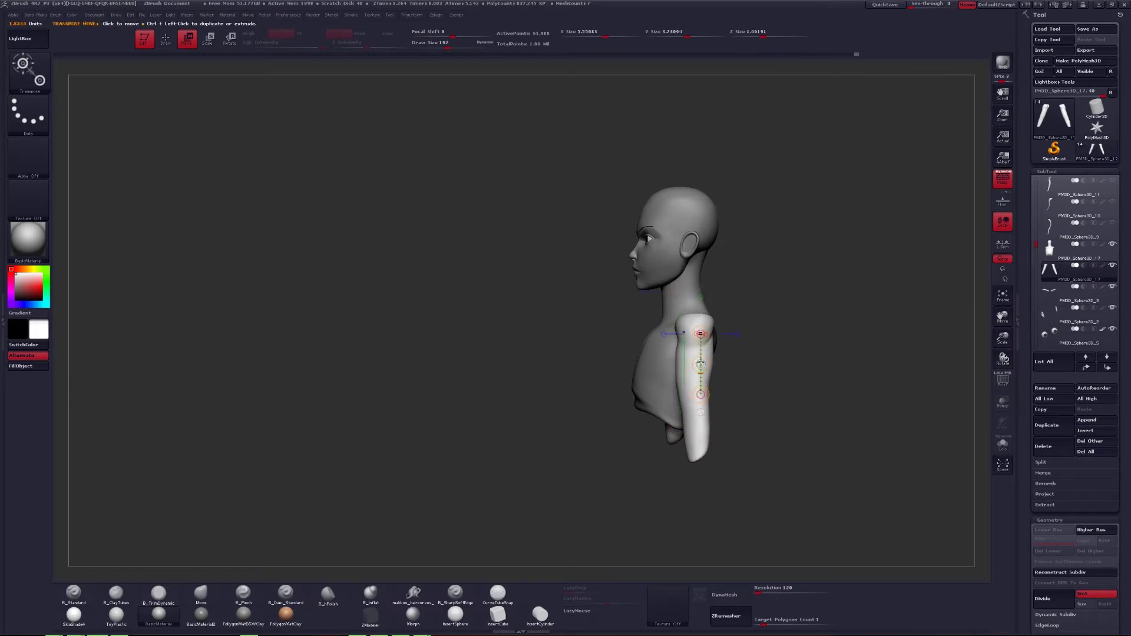
key("q")
left_click_drag(677, 367, 688, 447)
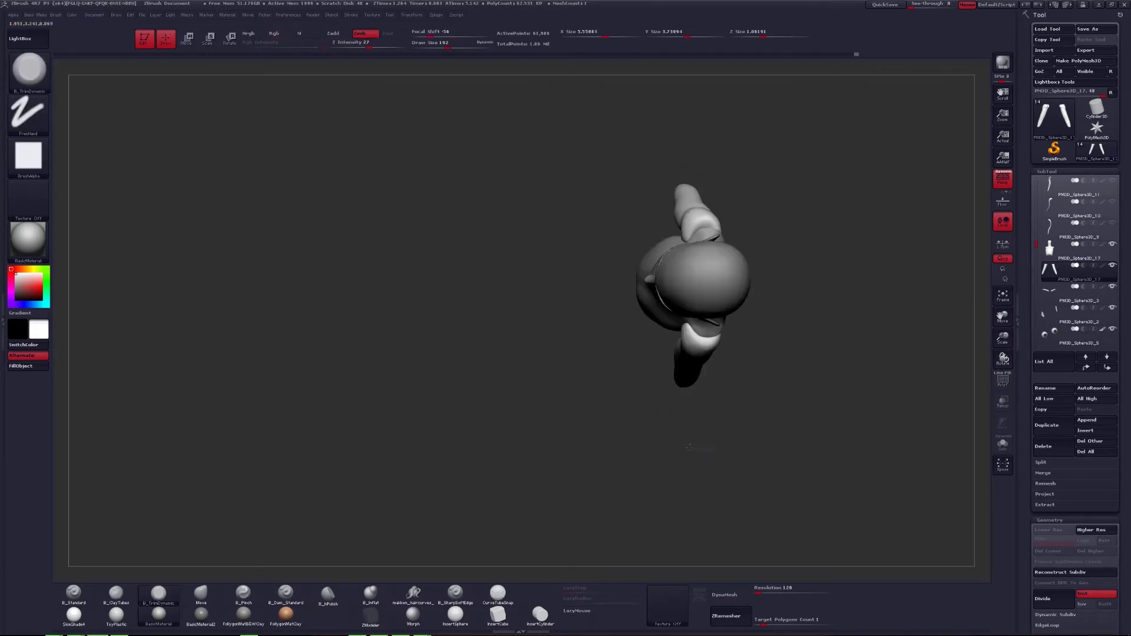
key("w")
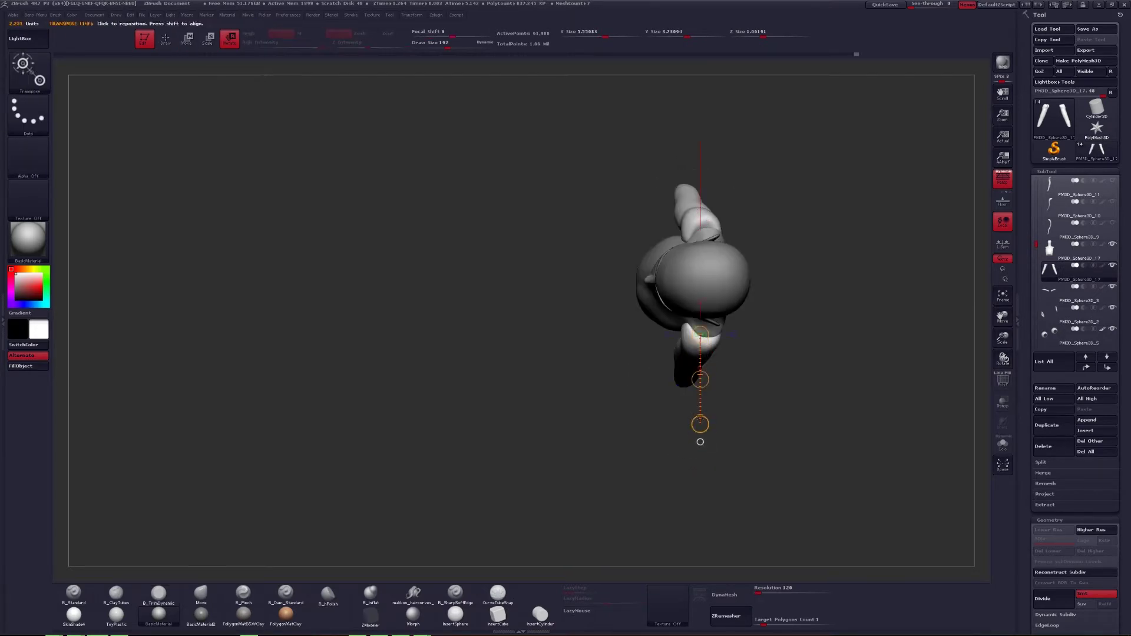
key("q")
mouse_move(683, 424)
left_mouse_down()
mouse_move(681, 366)
mouse_move(696, 369)
mouse_move(677, 377)
mouse_move(692, 366)
mouse_move(660, 350)
left_mouse_up()
Reshape the tops of the arms around the shoulder joints with the Move brush.
key("b")
key("m")
key("v")
key("space")
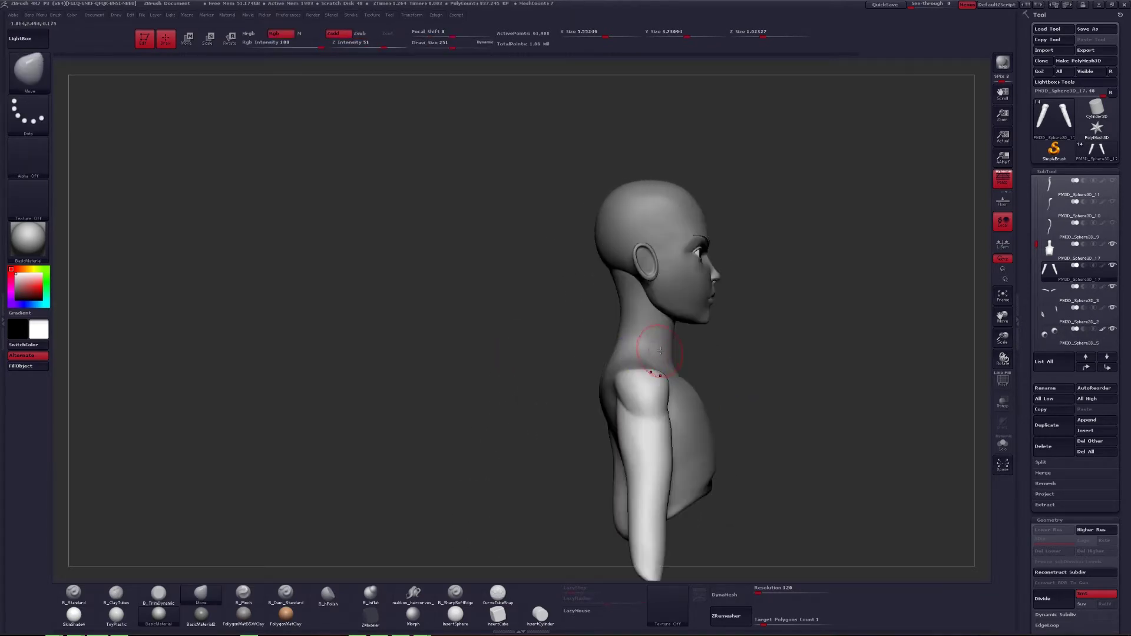
Select the torso subtool and adjust the neck's shape with the Move brush at draw size 177.
left_click(657, 343, "alt")
key("space")
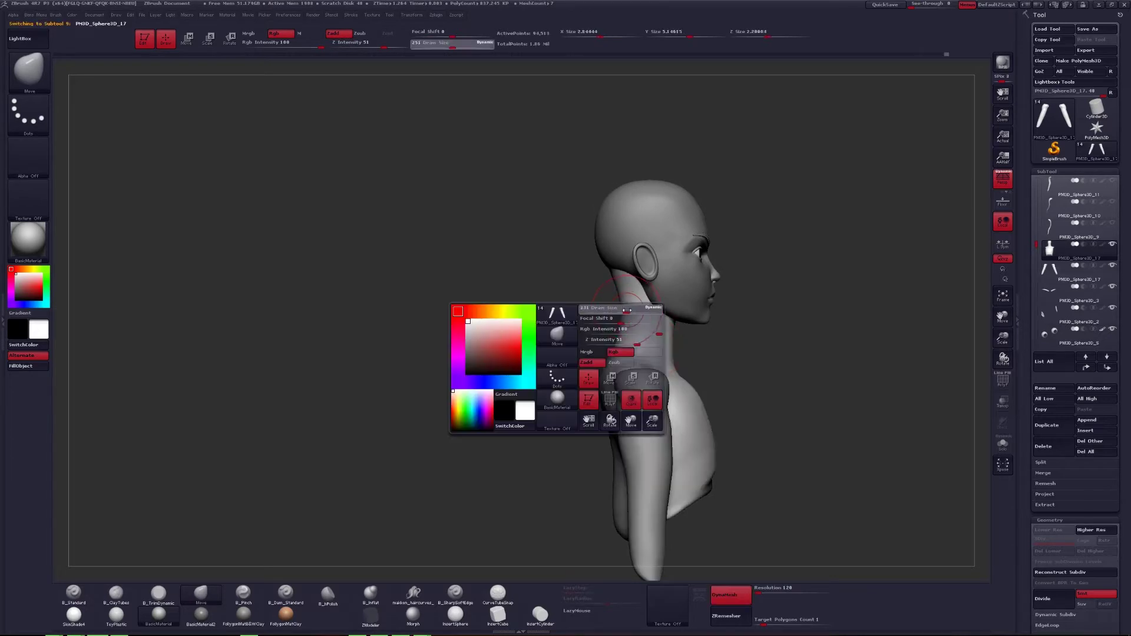
mouse_move(627, 302)
left_mouse_down()
mouse_move(636, 318)
mouse_move(619, 327)
left_mouse_up()
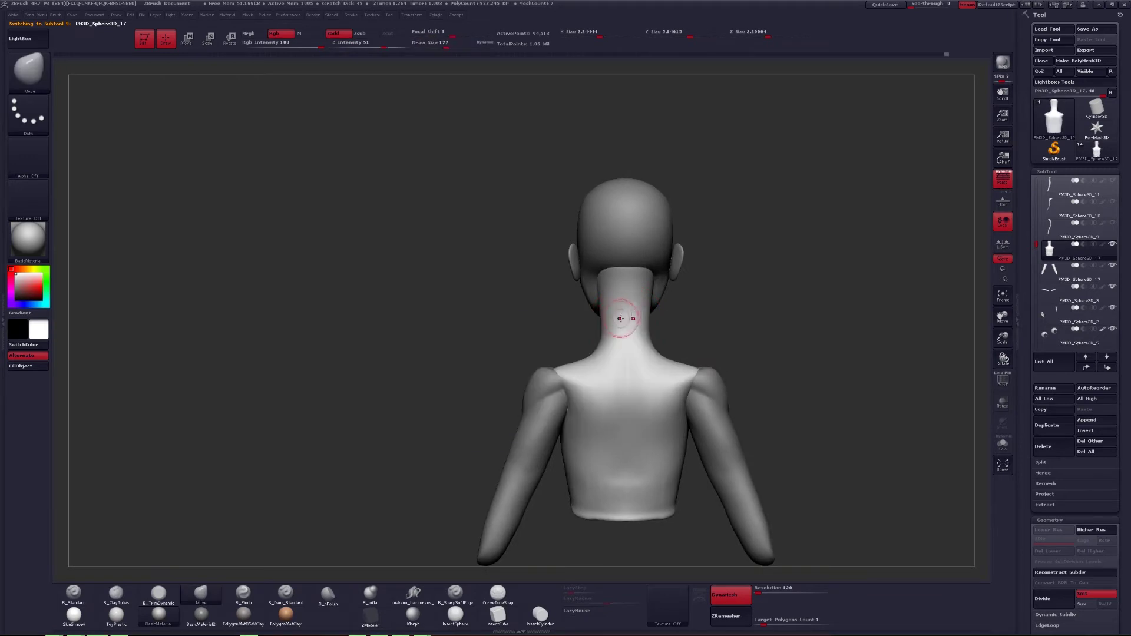
key("space")
Isolate the torso and define the line of the spine down the back with the B_Pinch brush.
key("b")
key("p")
key("i")
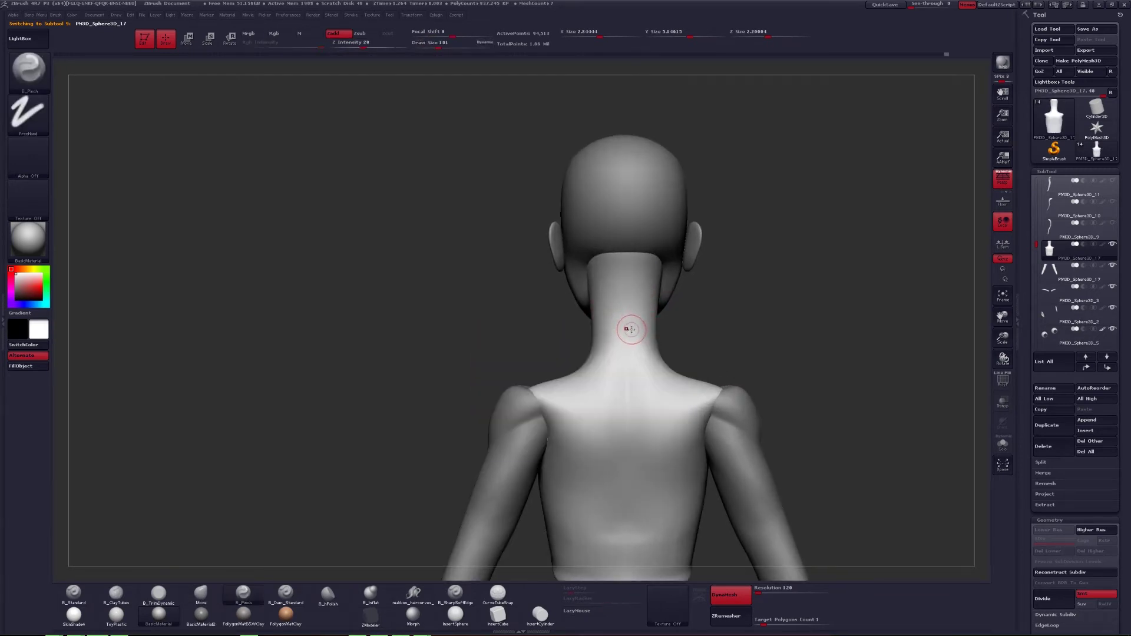
key("space")
key("shift+ctrl+s")
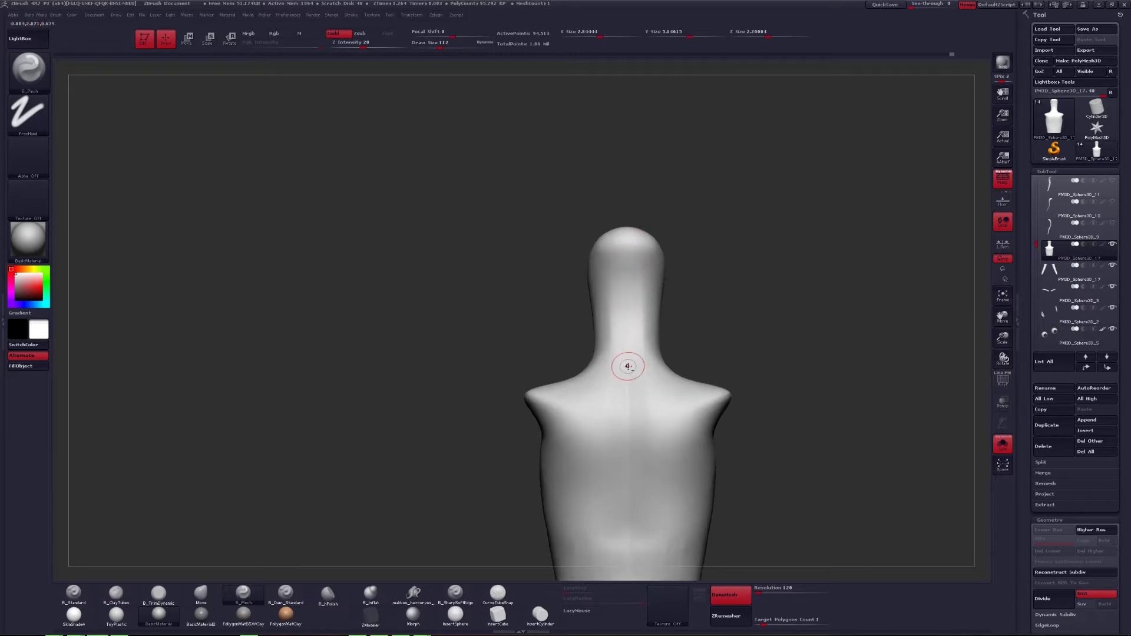
left_click_drag(629, 252, 626, 321, "shift")
mouse_move(628, 251)
left_mouse_down()
mouse_move(619, 328)
mouse_move(662, 424)
mouse_move(706, 454)
mouse_move(724, 438)
mouse_move(691, 412)
mouse_move(727, 432)
mouse_move(713, 416)
left_mouse_up()
Flatten the side and front of the ribcage with TrimDynamic at draw size 245 and smooth the surface.
key("space")
key("b")
key("t")
key("d")
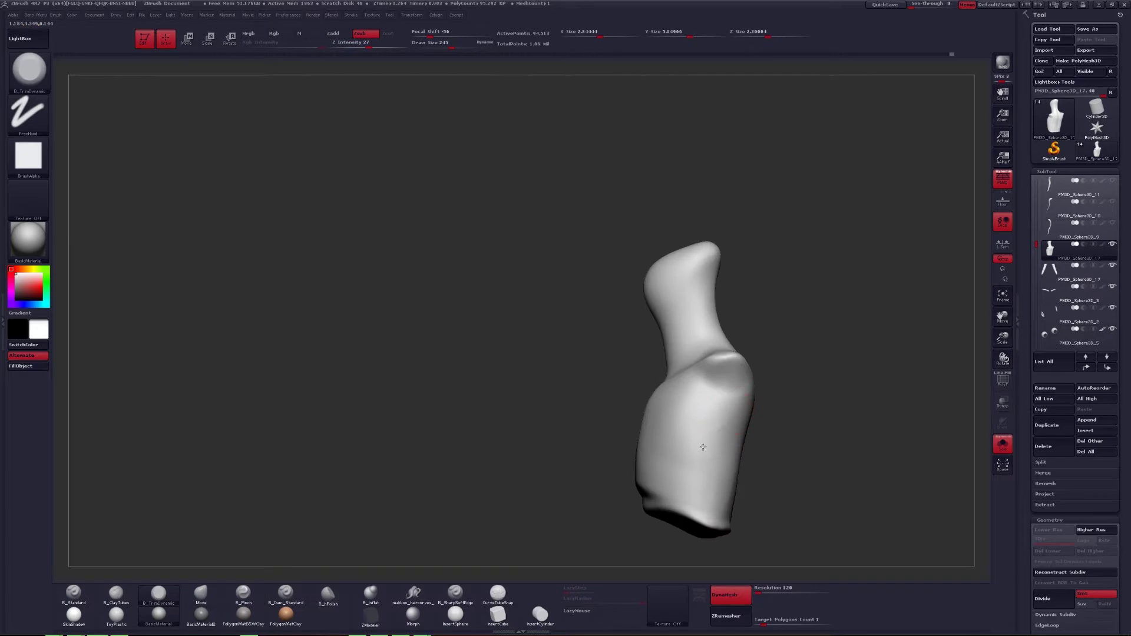
key("shift")
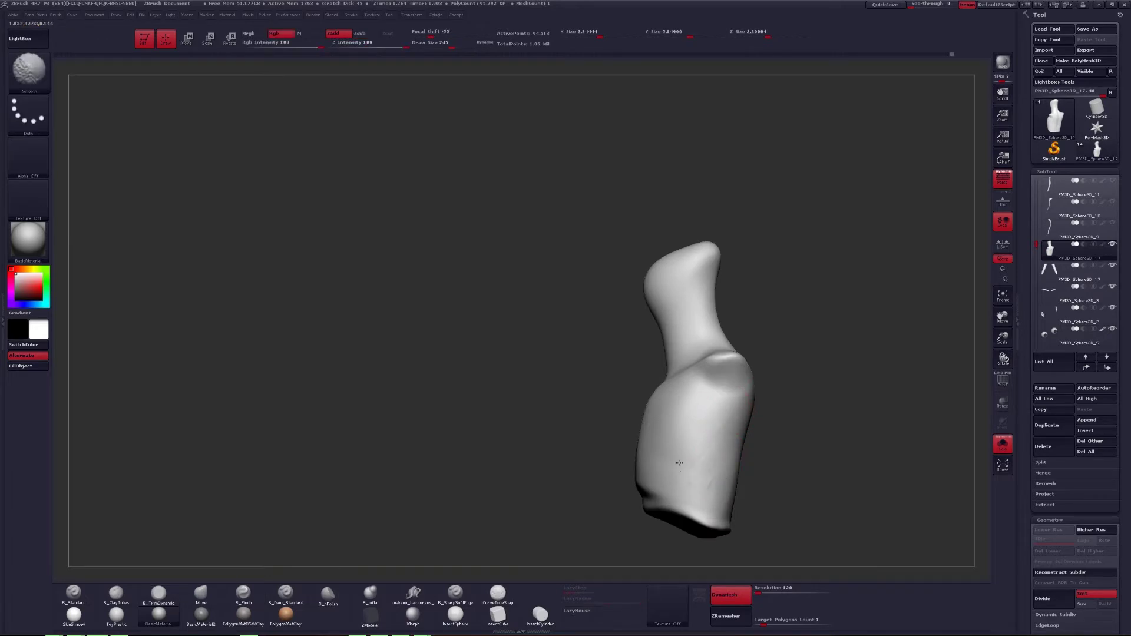
left_click_drag(679, 463, 716, 469)
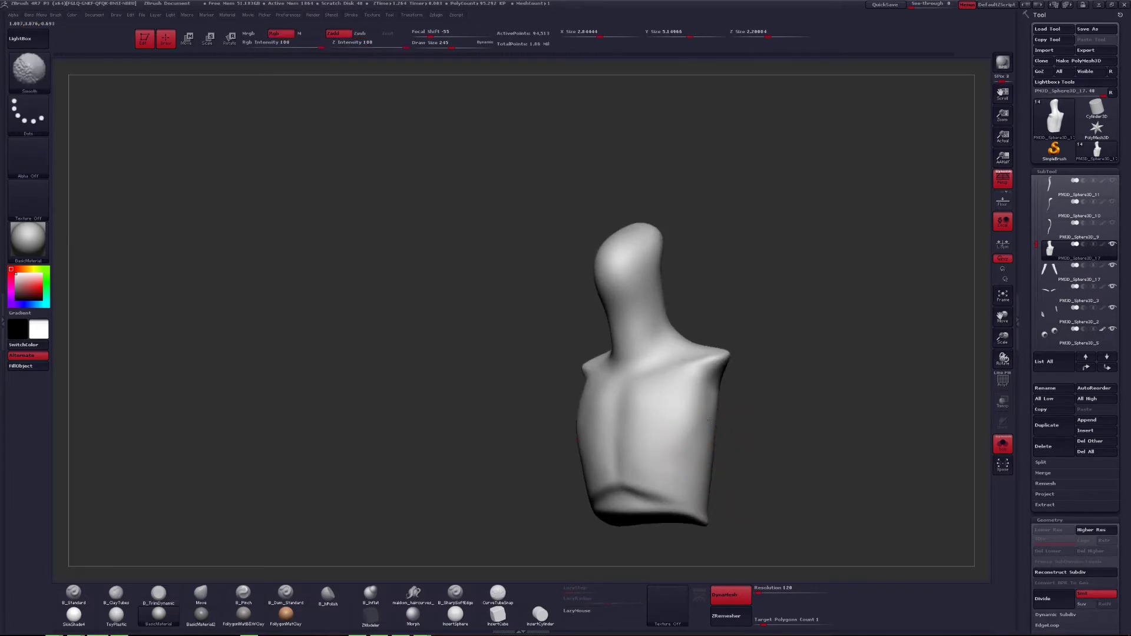
key("alt")
right_click_drag(689, 425, 713, 424, "alt")
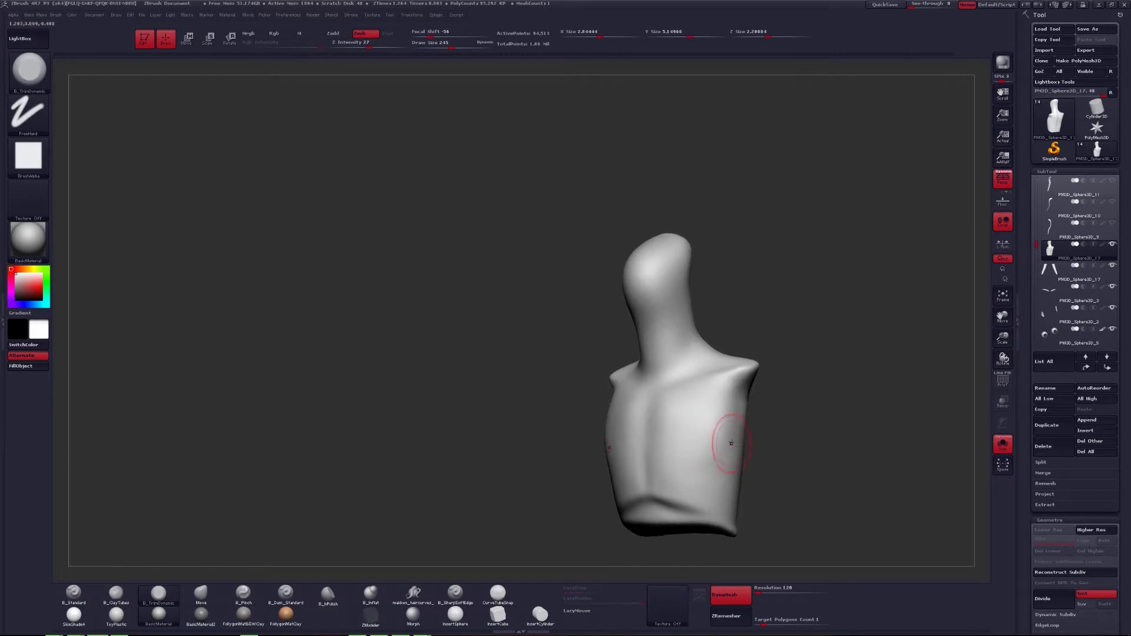
Try to smooth both sides of the chest and undo the strokes.
key("shift")
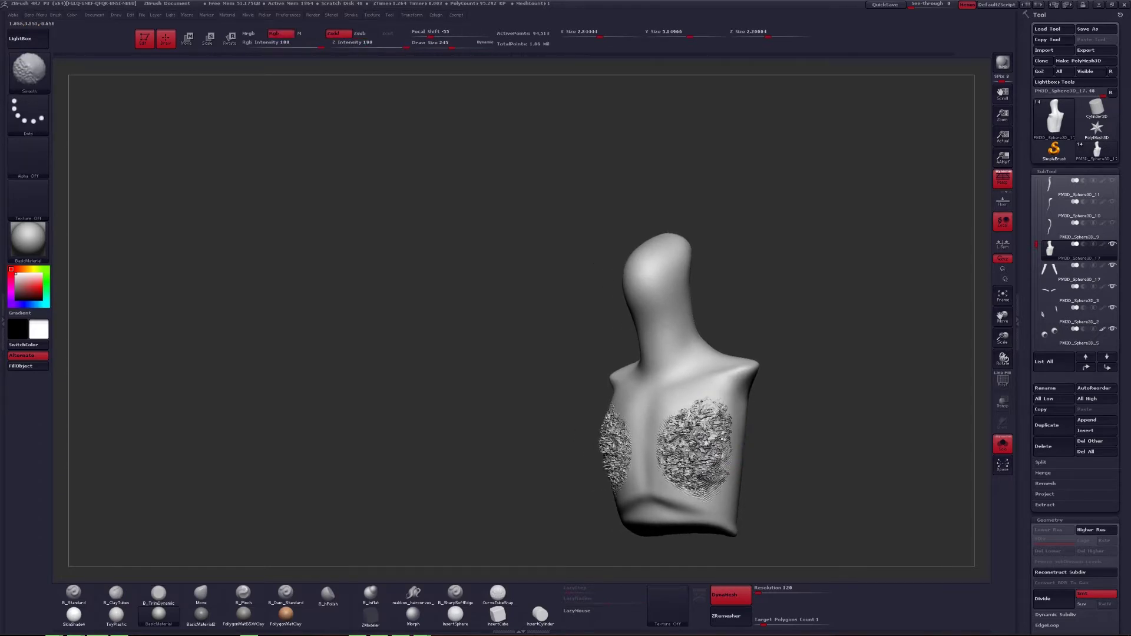
left_click_drag(678, 452, 732, 449)
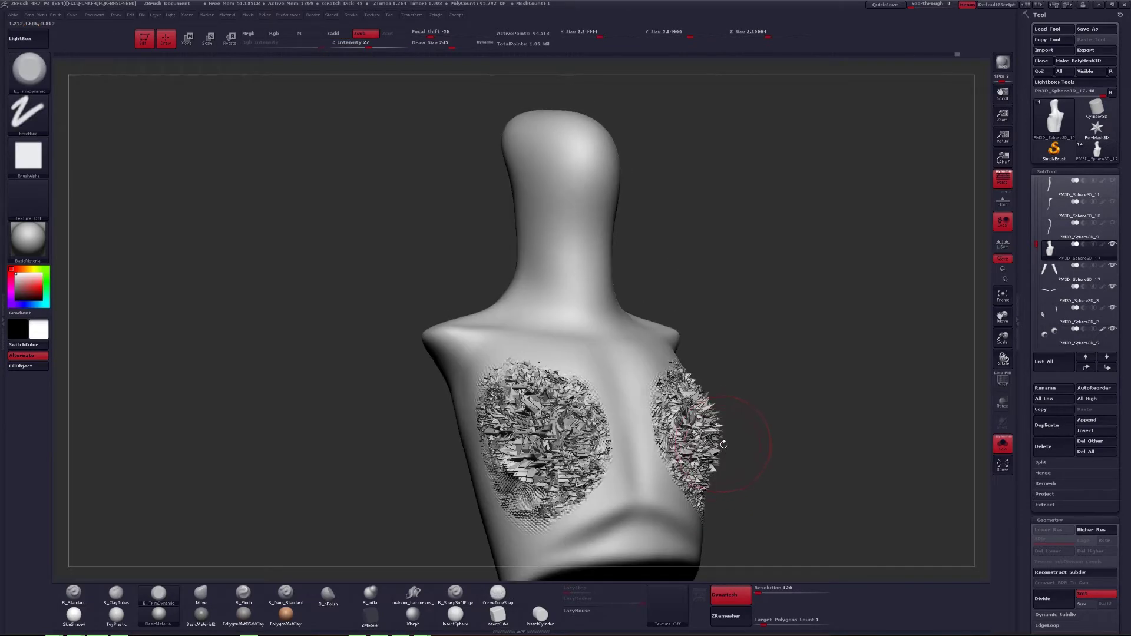
key("ctrl+shift+s")
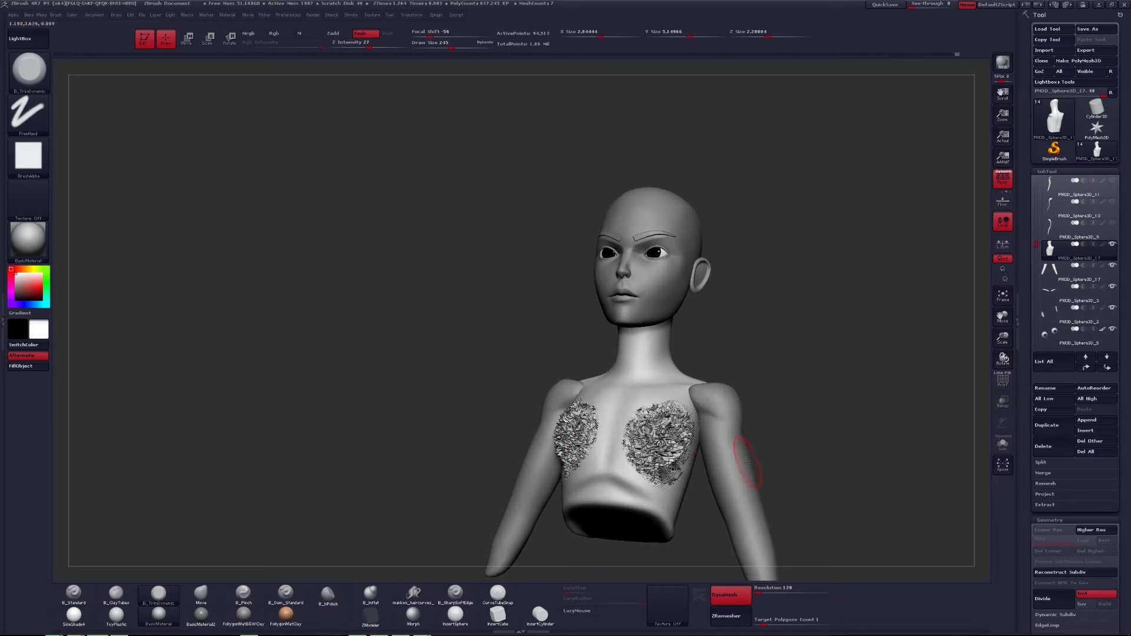
key("ctrl+z")
key("ctrl+z")
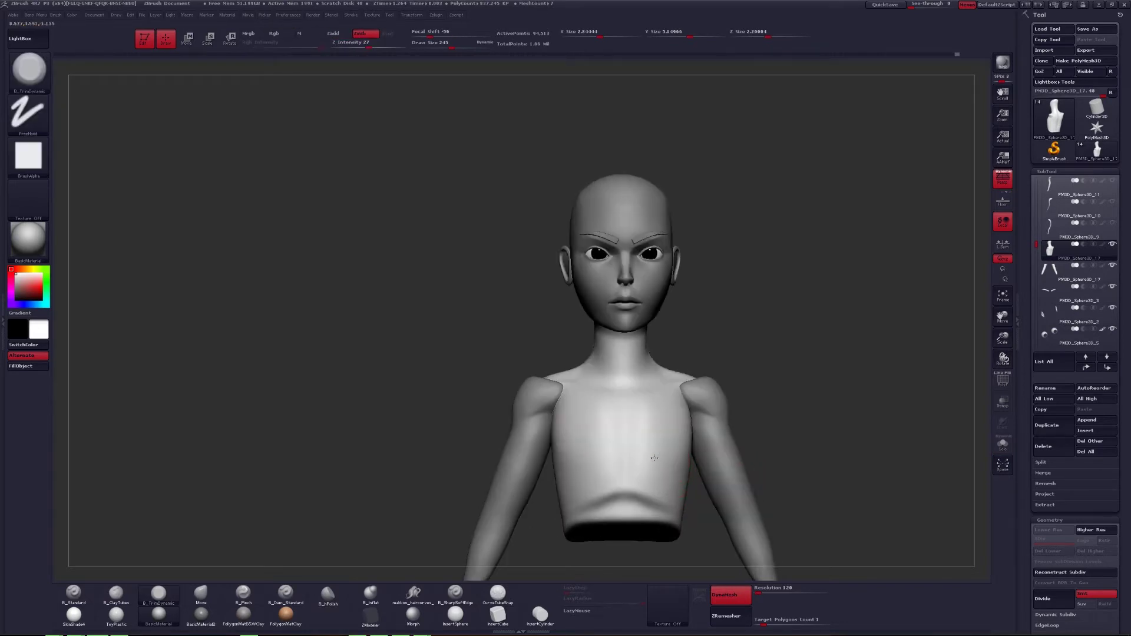
key("ctrl+z")
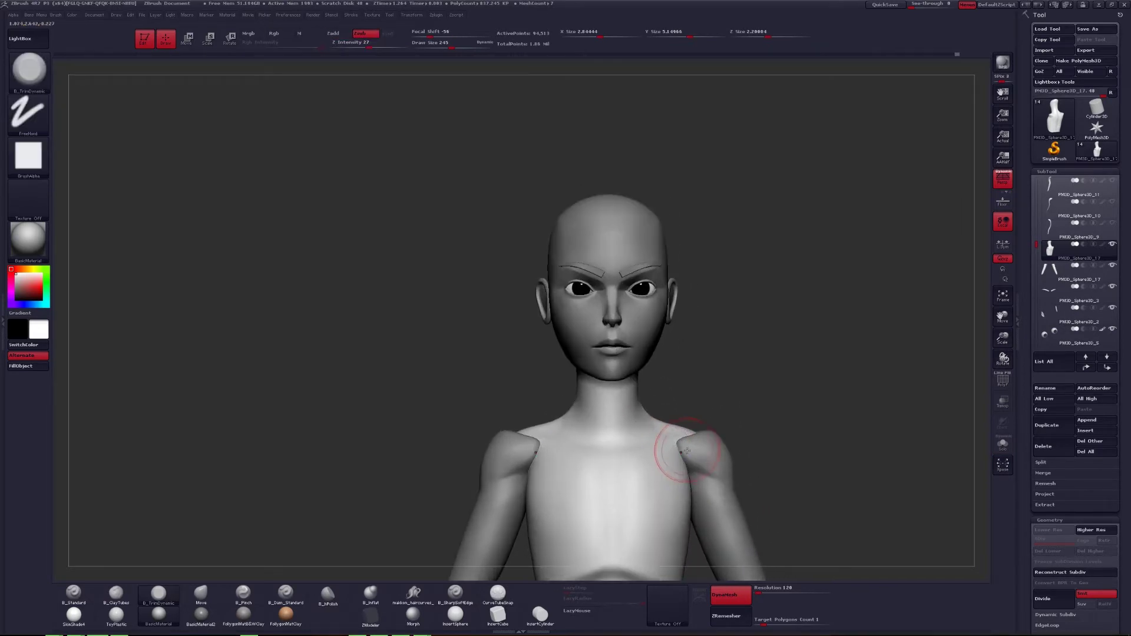
key("ctrl+z")
key("ctrl+shift+s")
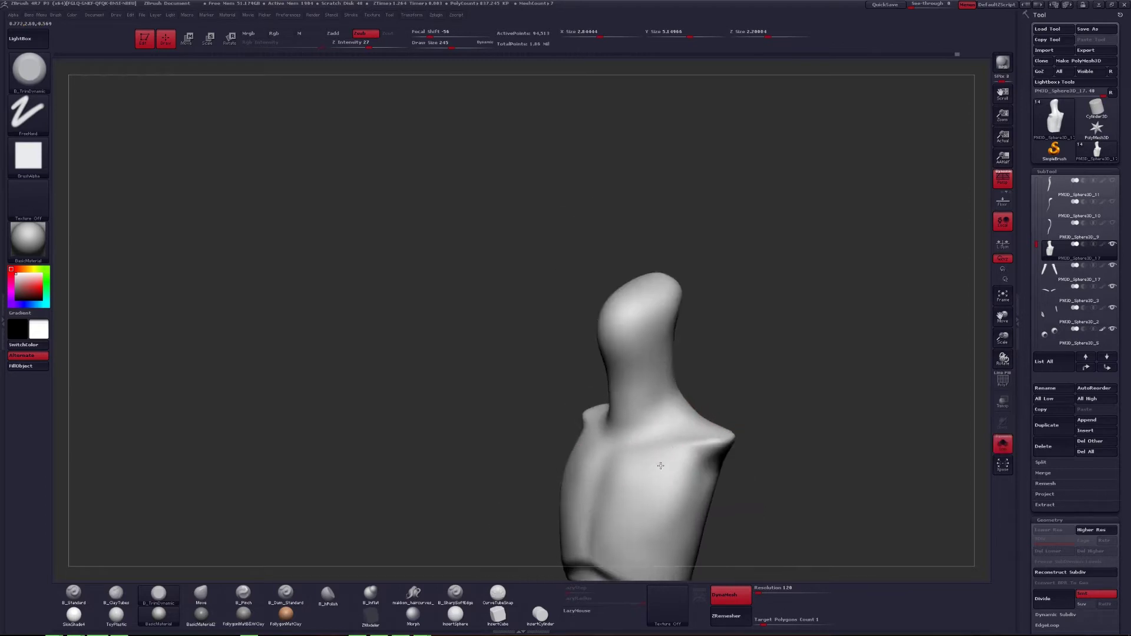
key("ctrl+z")
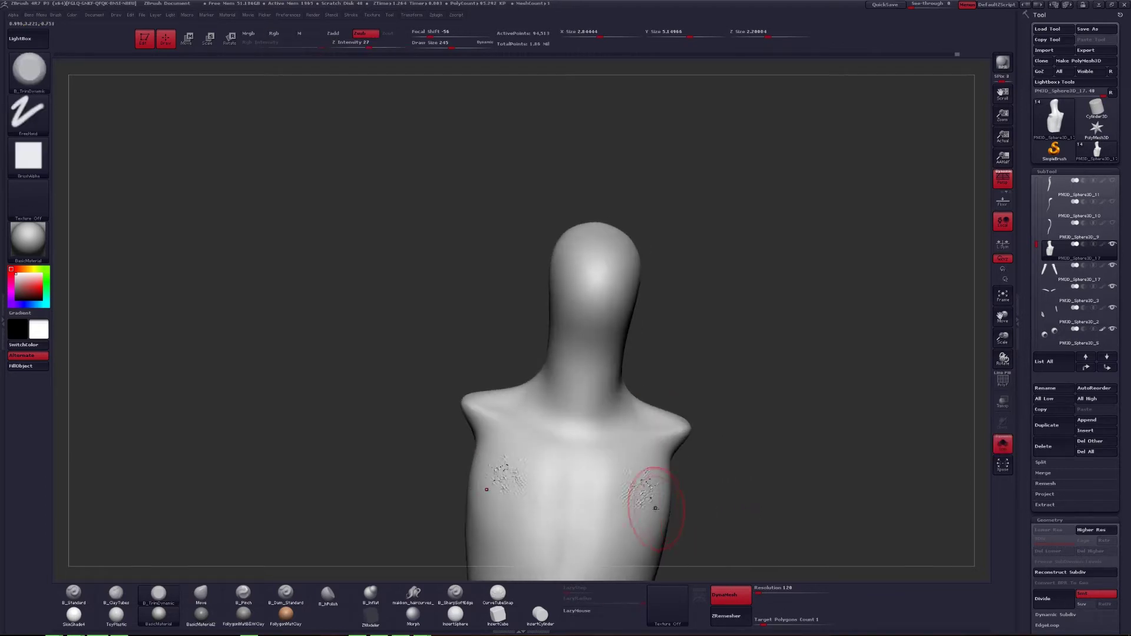
mouse_move(651, 505)
left_mouse_down()
mouse_move(644, 459)
mouse_move(676, 454)
mouse_move(676, 404)
mouse_move(673, 454)
mouse_move(639, 448)
mouse_move(680, 433)
mouse_move(662, 421)
left_mouse_up()
key("ctrl+shift+s")
Sharpen the torso's surface forms with the B_Pinch brush.
key("b")
key("p")
key("i")
key("space")
key("ctrl+shift+s")
Trim the surfaces of the torso and neck base with TrimDynamic at draw size 223.
key("space")
key("b")
key("t")
key("d")
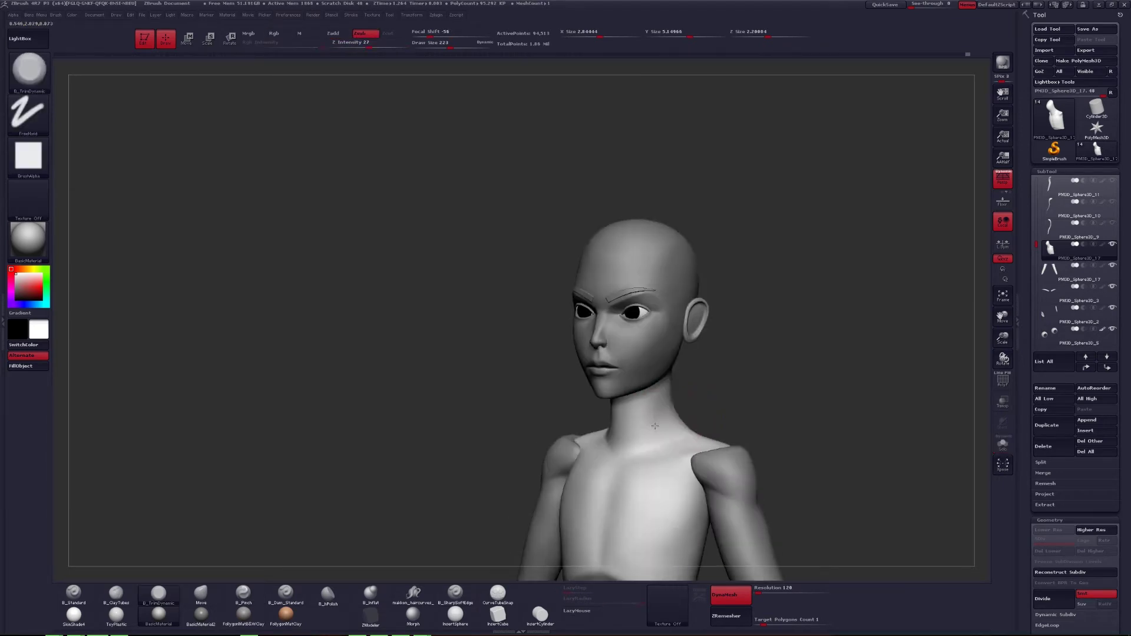
left_click_drag(654, 425, 682, 450)
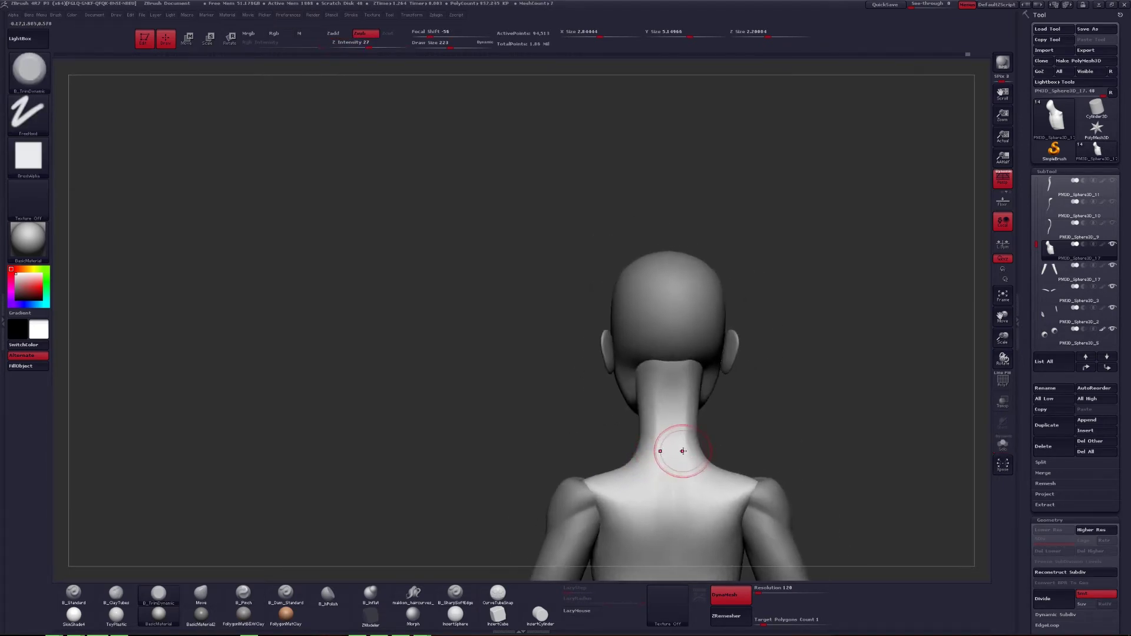
Adjust the sides of the neck below the skull with the Move brush and flatten its back with TrimDynamic.
key("b")
key("m")
key("v")
key("space")
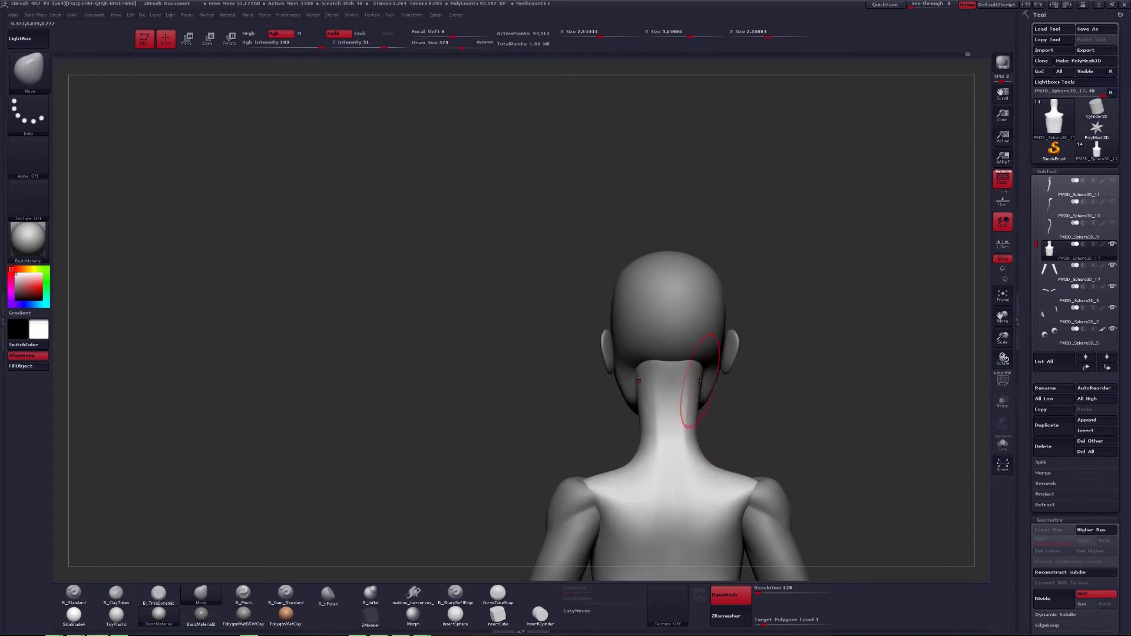
left_click_drag(686, 416, 713, 383, "shift")
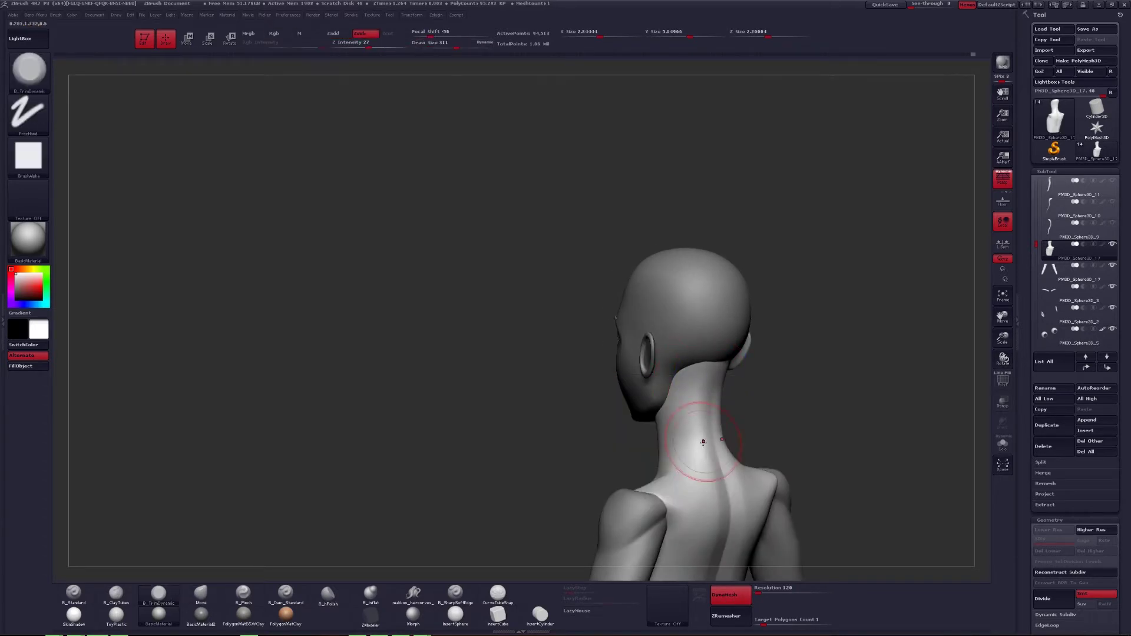
mouse_move(695, 447)
left_mouse_down()
mouse_move(716, 447)
mouse_move(686, 419)
mouse_move(699, 433)
mouse_move(686, 461)
mouse_move(683, 412)
mouse_move(702, 431)
mouse_move(688, 415)
left_mouse_up()
Select the head subtool and lower its subdivision to level 1.
left_click(683, 413, "alt")
key("f")
key("shift+d")
key("shift+d")
key("shift+d")
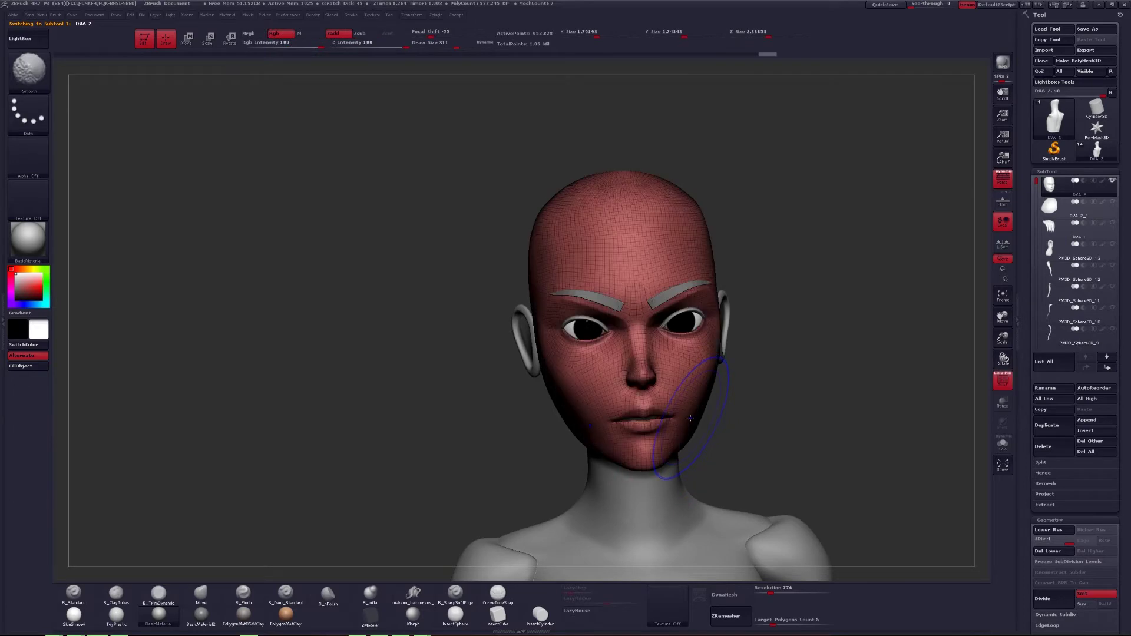
Trim and smooth the cheeks and lower jaw of the head, then isolate the head in side view.
left_click_drag(682, 424, 676, 422)
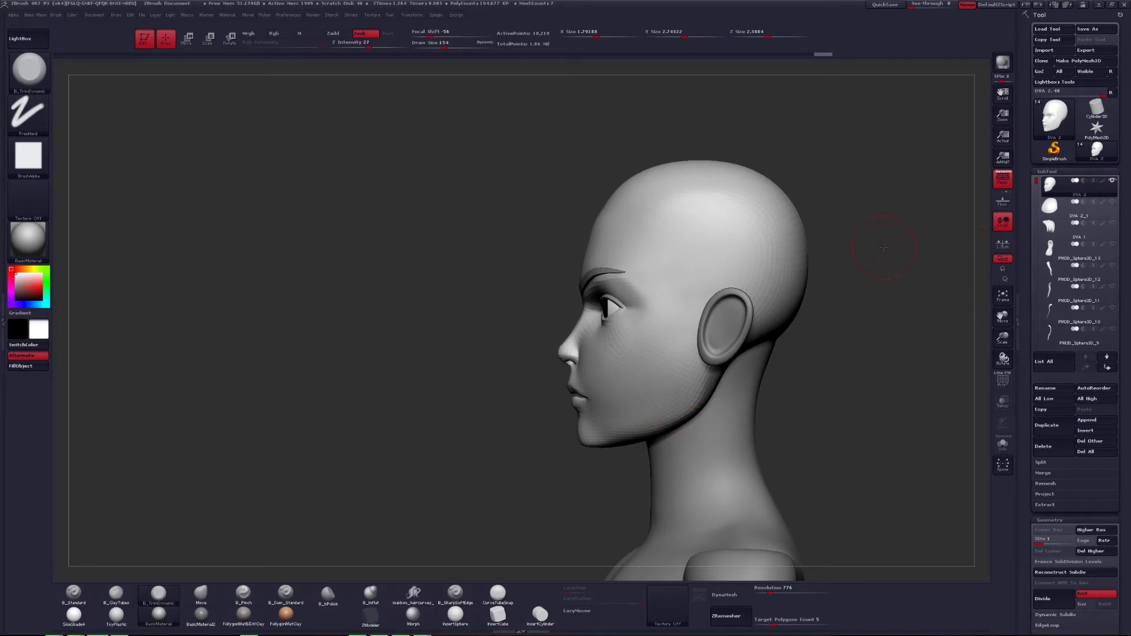
left_click_drag(898, 268, 656, 366)
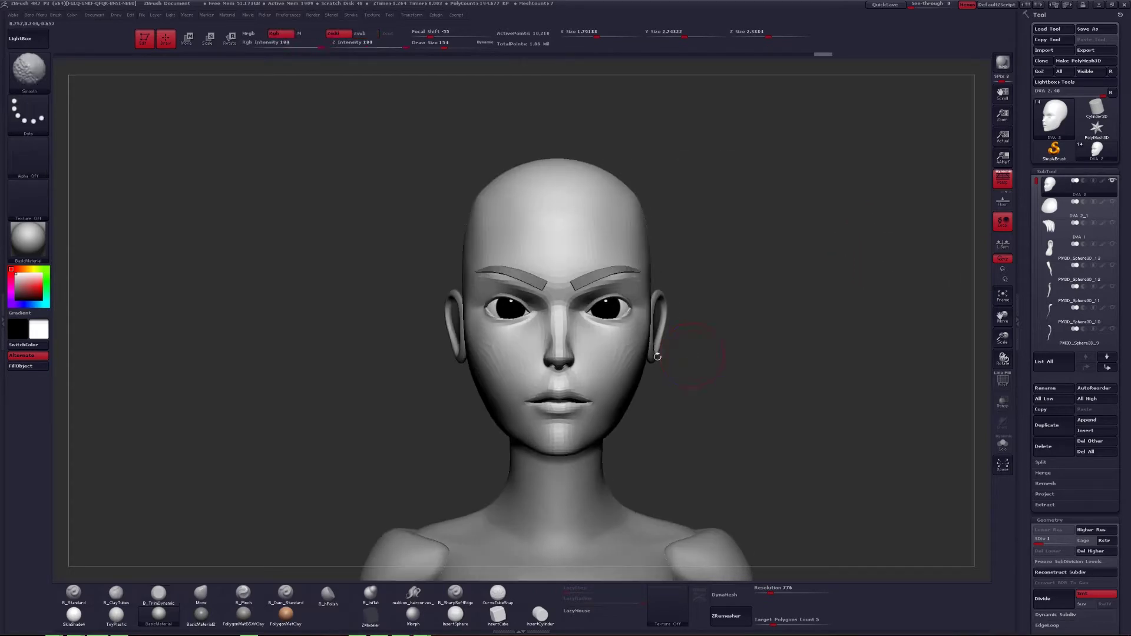
key("shift+alt+s")
mouse_move(695, 406)
left_mouse_down()
mouse_move(542, 424)
mouse_move(623, 413)
mouse_move(742, 368)
mouse_move(541, 502)
left_mouse_up()
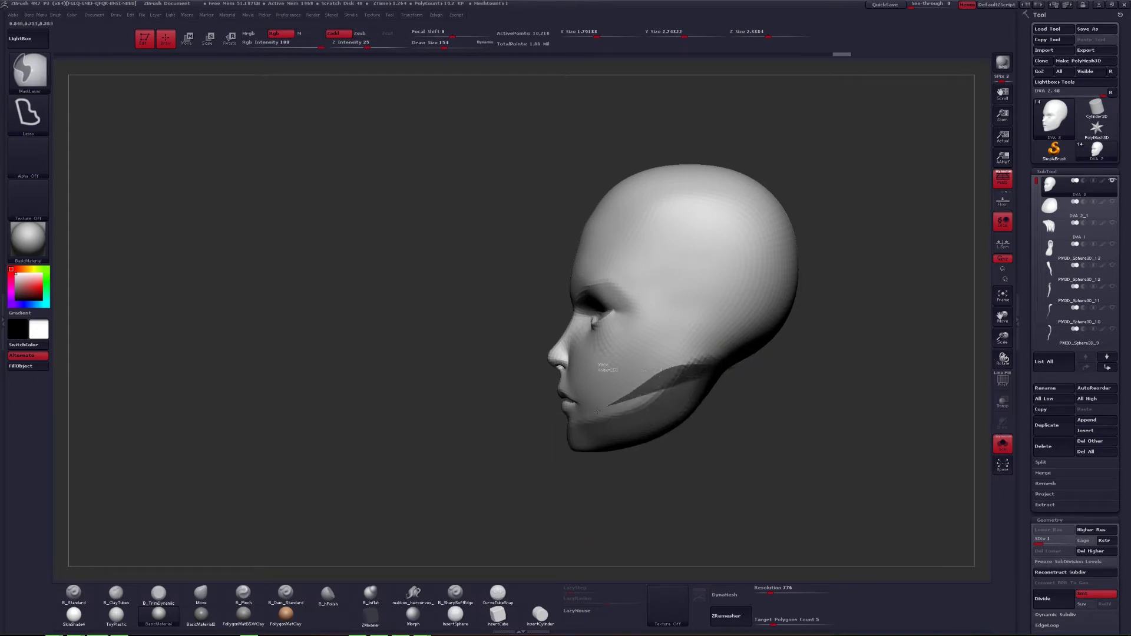
Lasso-mask the jaw, invert the mask and pull the jawline into a cleaner profile with the Move brush.
mouse_move(600, 366)
left_mouse_down("ctrl")
mouse_move(517, 366)
mouse_move(560, 377)
left_mouse_up("ctrl")
left_click(671, 450, "ctrl")
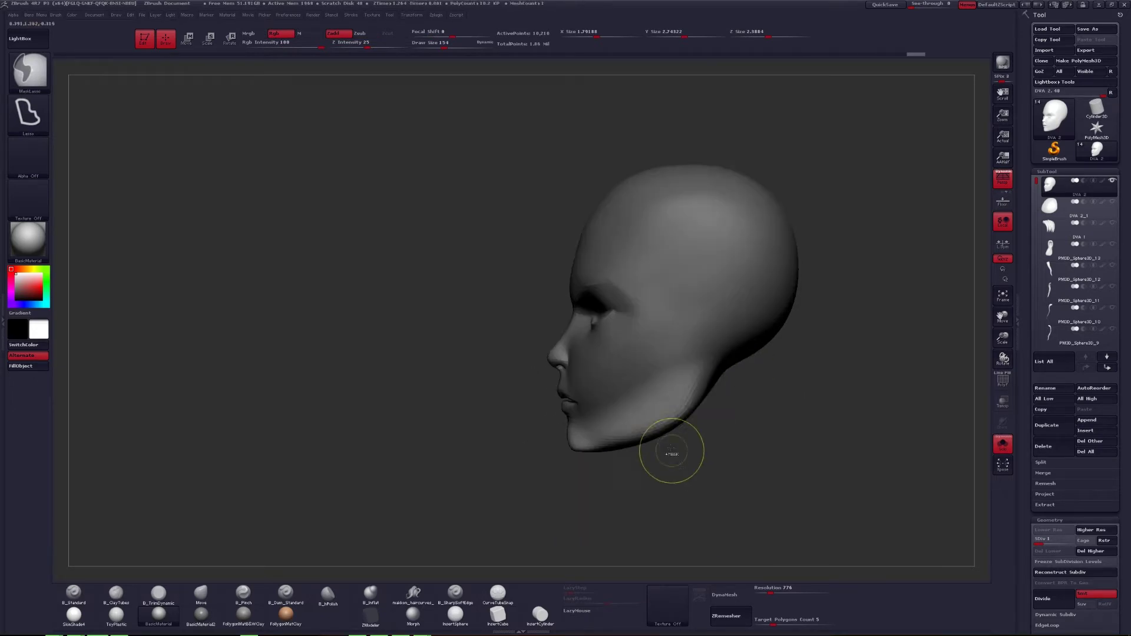
key("b")
key("m")
key("v")
key("space")
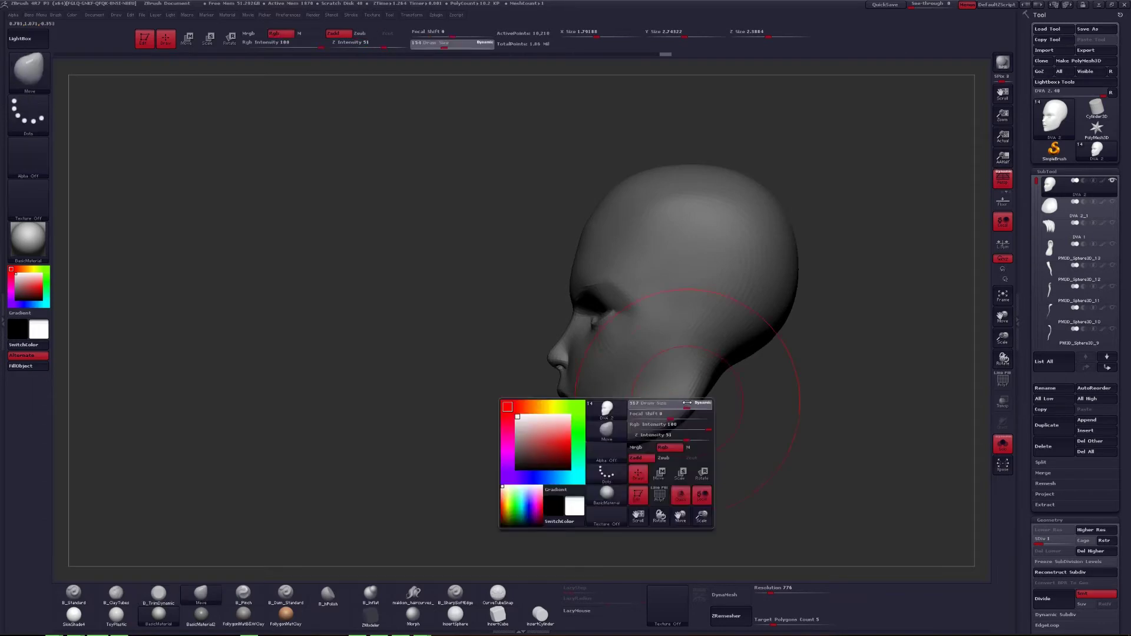
key("bracketleft")
key("shift+alt+s")
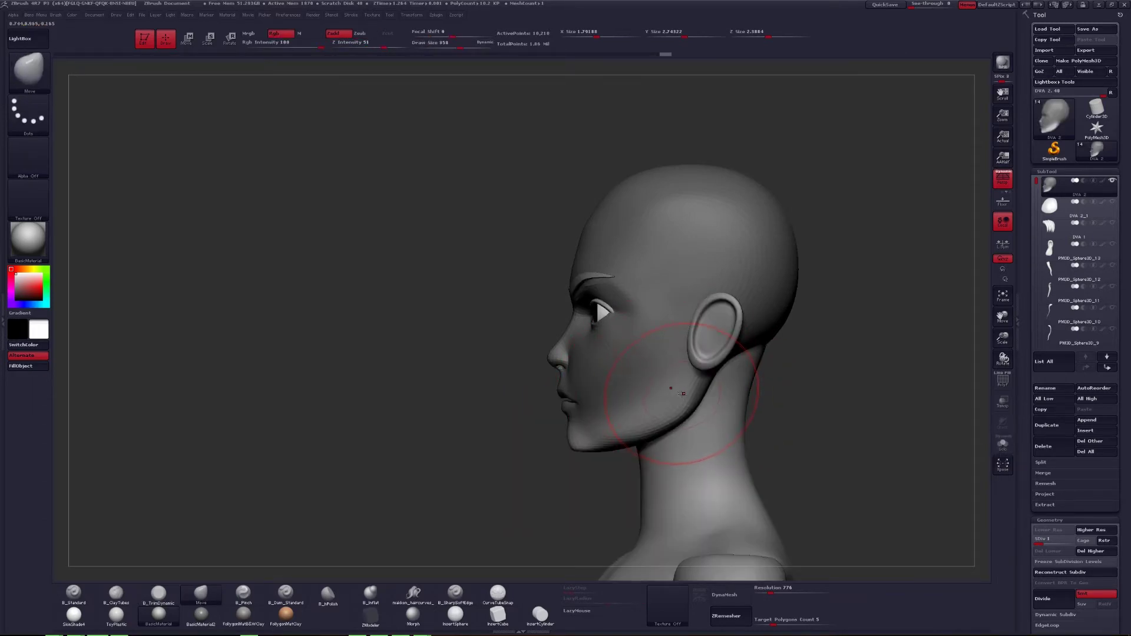
key("bracketright")
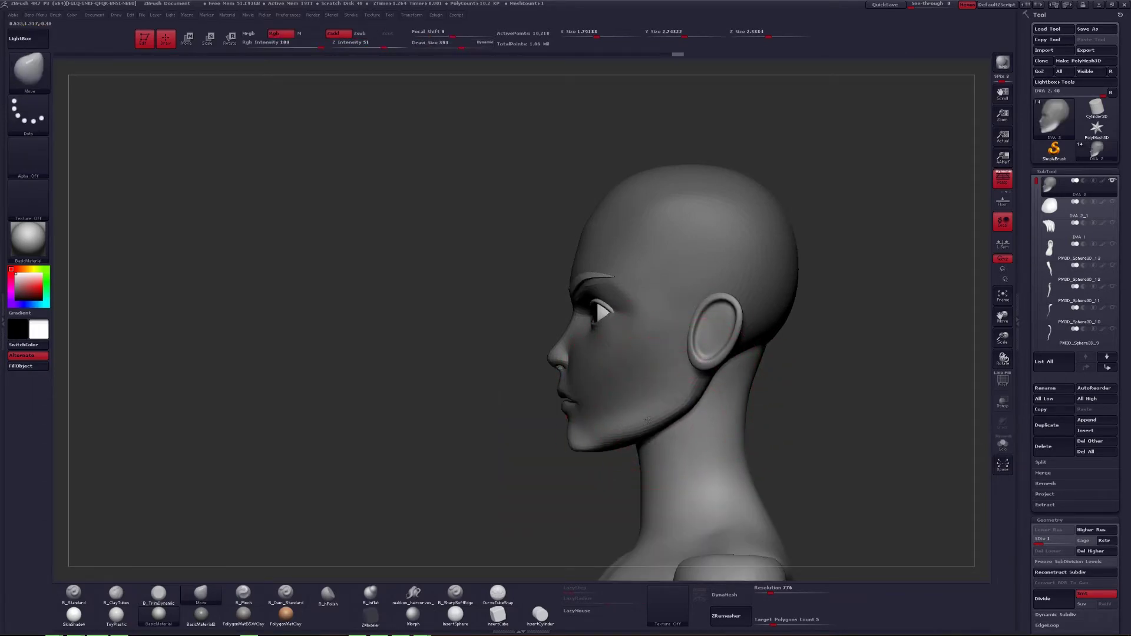
key("space")
mouse_move(661, 406)
left_mouse_down()
mouse_move(646, 424)
mouse_move(714, 401)
mouse_move(709, 422)
mouse_move(659, 388)
mouse_move(675, 395)
mouse_move(687, 374)
mouse_move(709, 393)
mouse_move(689, 402)
left_mouse_up()
Clear the mask and refine the jaw corner and underside with the Move brush at draw size 167.
key("ctrl+shift+f")
key("space")
key("space")
left_click(685, 412)
mouse_move(693, 442)
left_mouse_down()
mouse_move(679, 437)
mouse_move(681, 412)
left_mouse_up()
key("space")
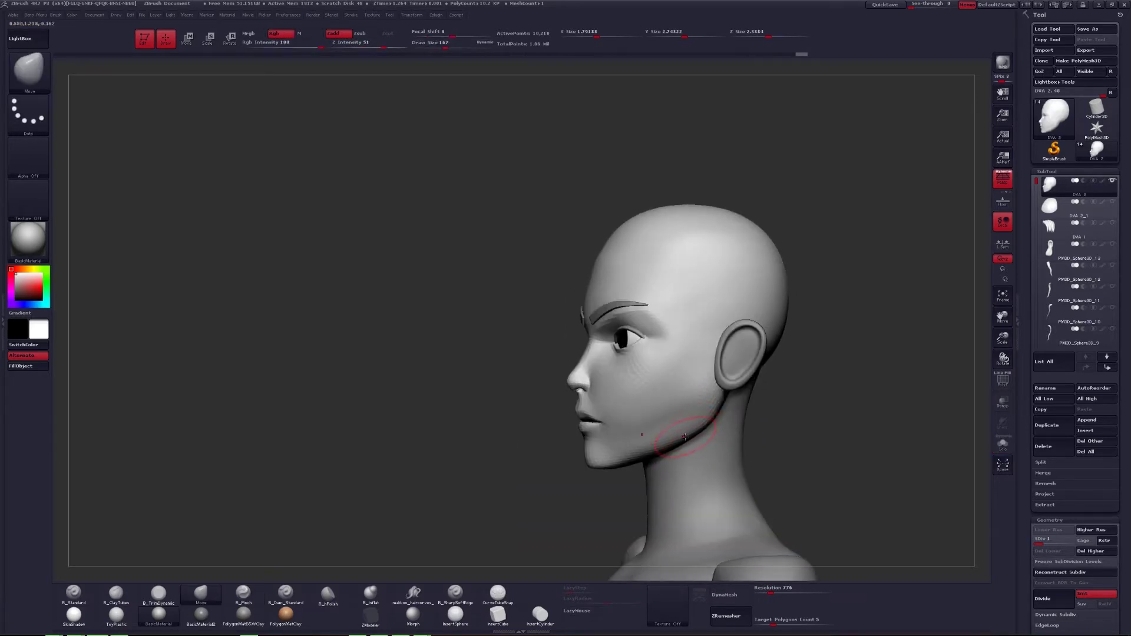
mouse_move(685, 437)
left_mouse_down("shift")
mouse_move(677, 407)
mouse_move(724, 416)
mouse_move(691, 434)
mouse_move(700, 430)
left_mouse_up("shift")
Apply the matte clay material and isolate the head for sculpting with the ClayTubes brush.
left_click(231, 618)
key("shift+s")
key("b")
key("c")
key("t")
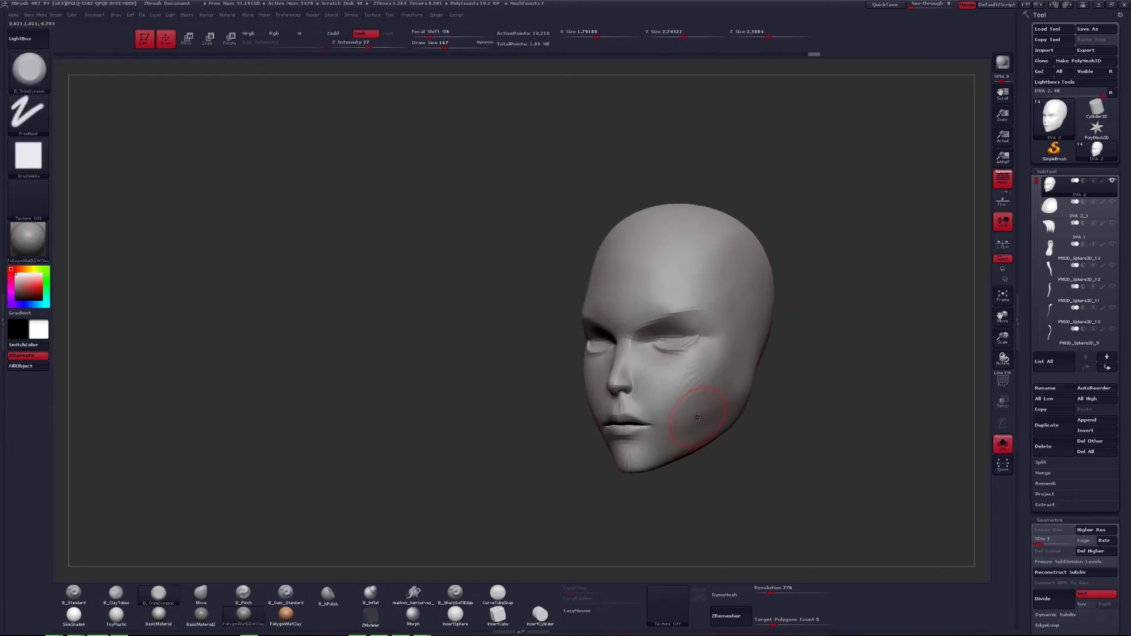
Raise the head to subdivision level 2, then build up and smooth the cheek with ClayTubes at draw size 217.
key("d")
key("b")
key("t")
key("d")
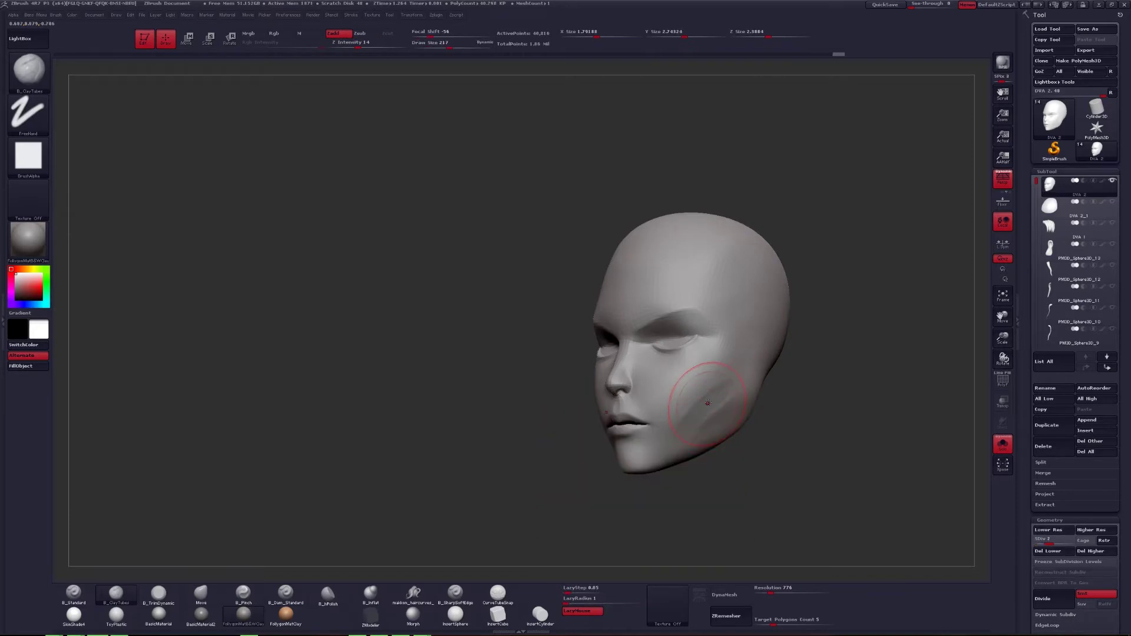
key("shift")
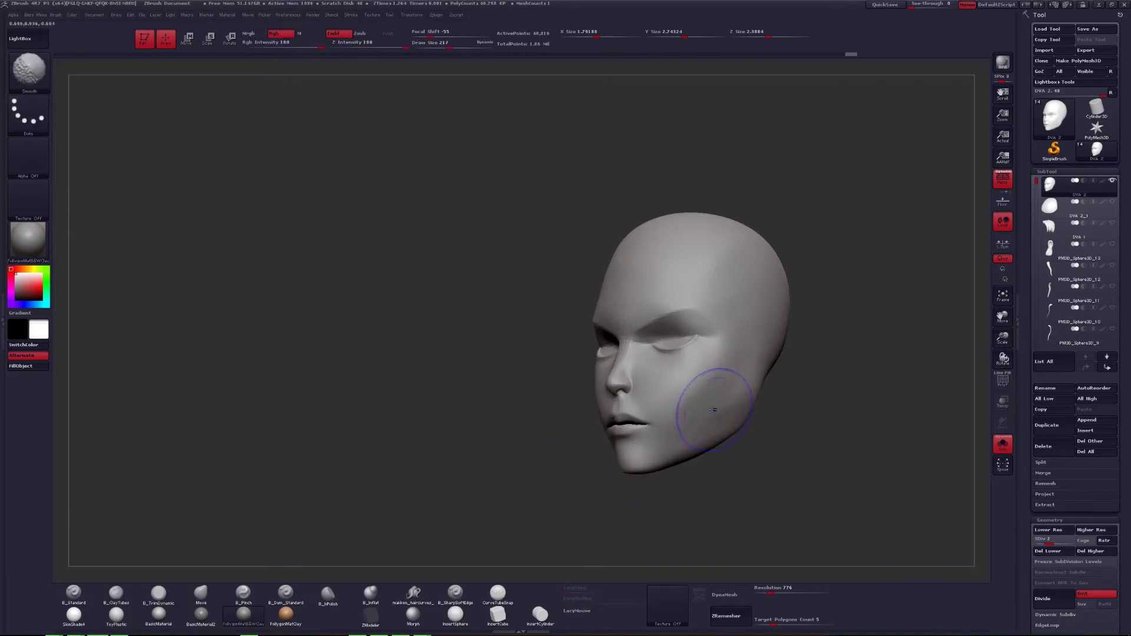
left_click_drag(704, 415, 718, 421)
Lasso-mask the jaw in side view, invert the mask and lower the head to subdivision level 1.
key("shift+s")
mouse_move(518, 436)
left_mouse_down()
mouse_move(716, 432)
mouse_move(735, 460)
left_mouse_up()
key("shift+s")
key("ctrl")
mouse_move(689, 407)
left_mouse_down("ctrl")
mouse_move(575, 384)
mouse_move(648, 509)
mouse_move(745, 478)
left_mouse_up("ctrl")
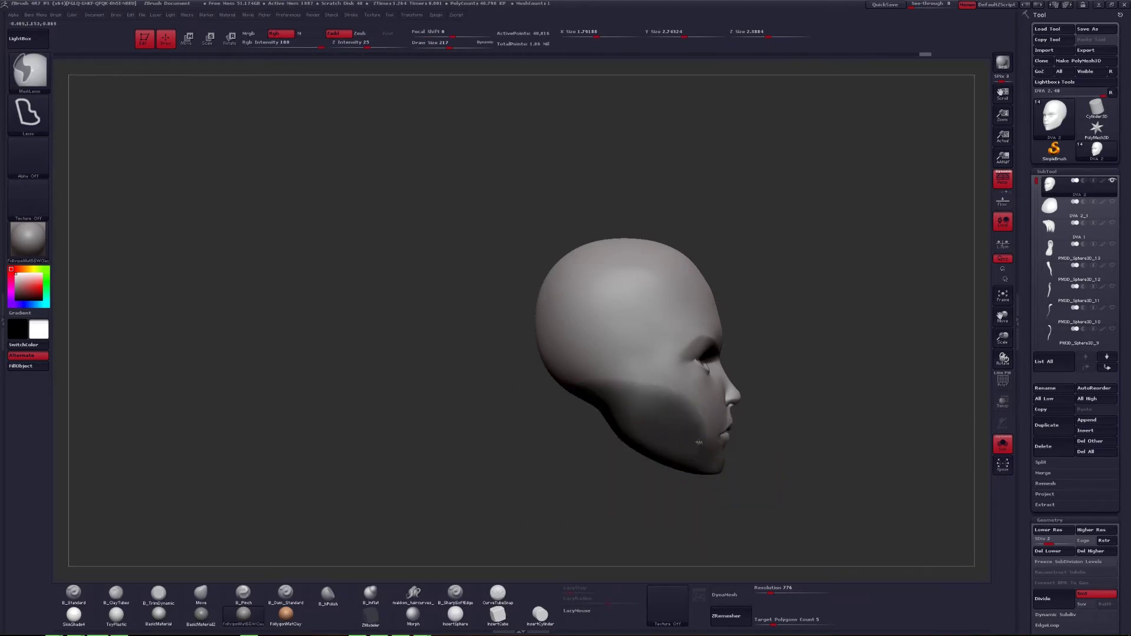
key("ctrl+i")
key("shift+d")
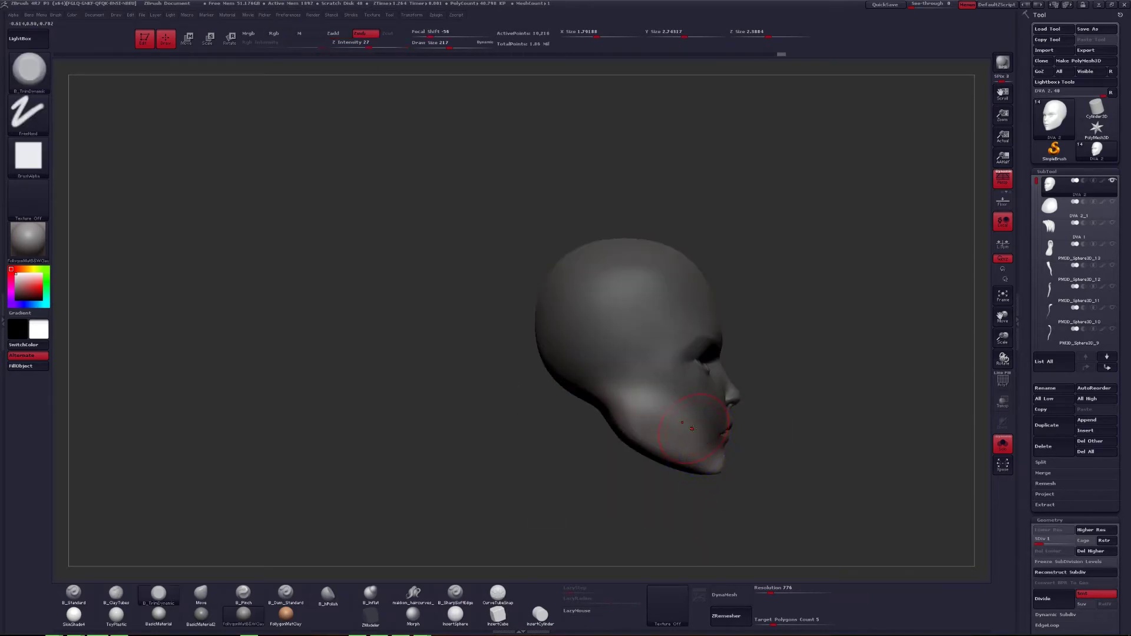
Shift the unmasked jaw forward with a Transpose move line running back from the chin, checking it against the full bust.
key("ctrl")
key("space")
key("w")
left_click_drag(717, 467, 698, 458)
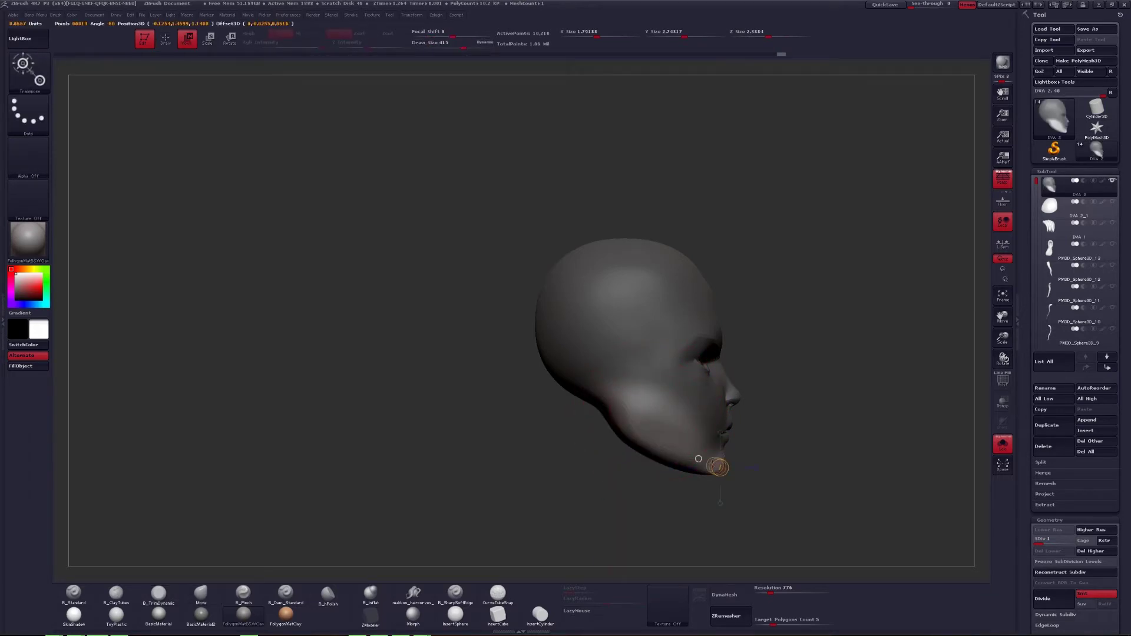
left_click(628, 469)
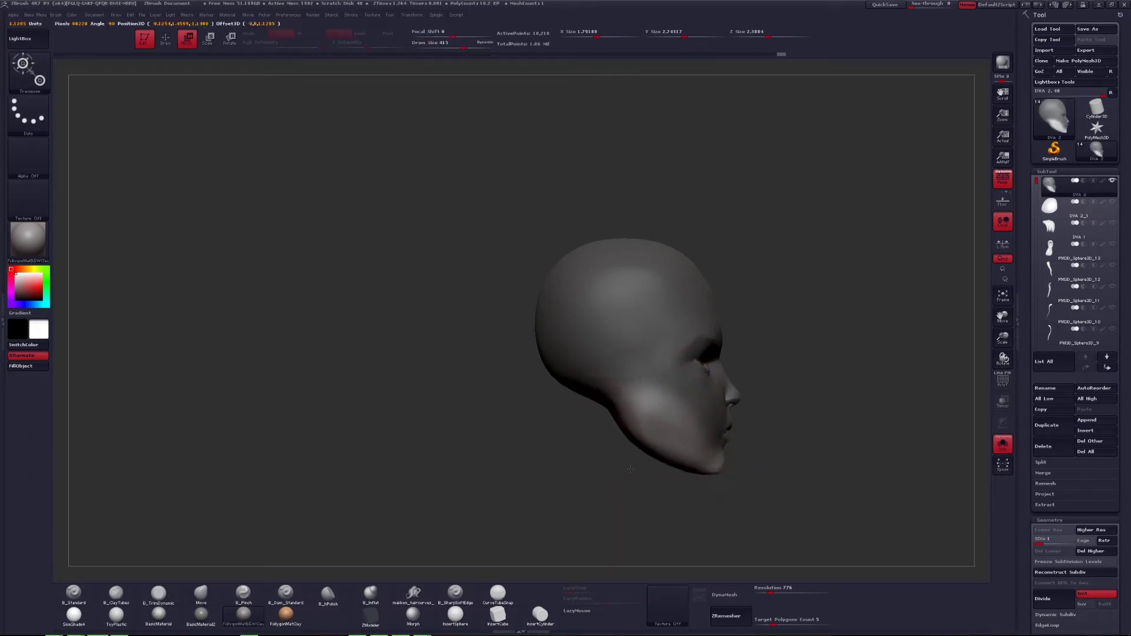
key("ctrl+shift+s")
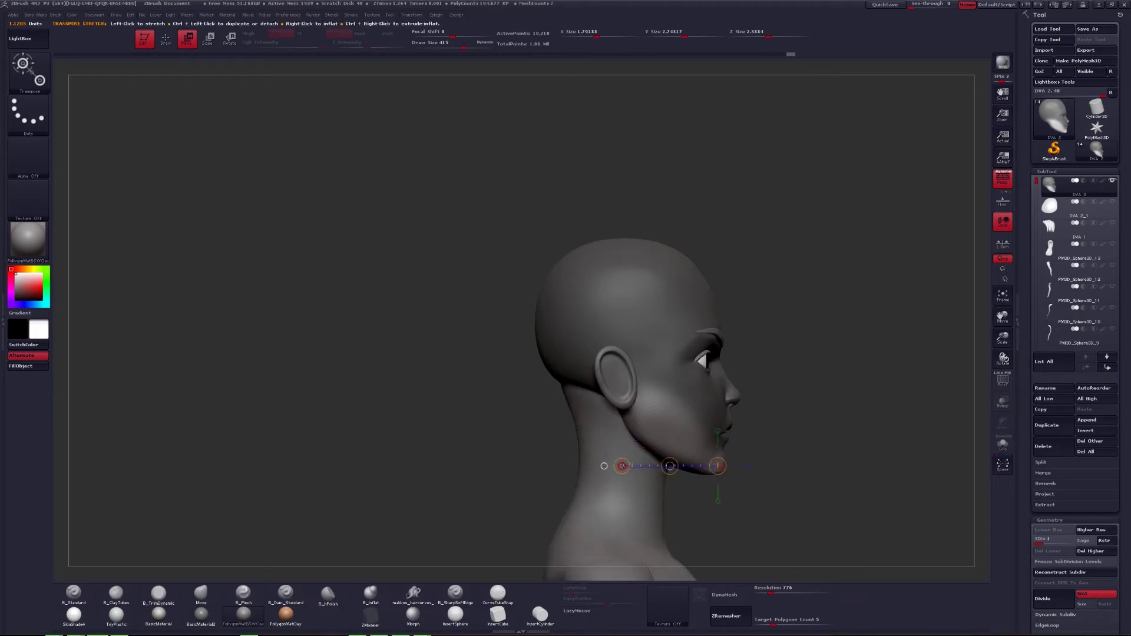
left_click(626, 466)
left_click_drag(627, 465, 667, 466)
key("q")
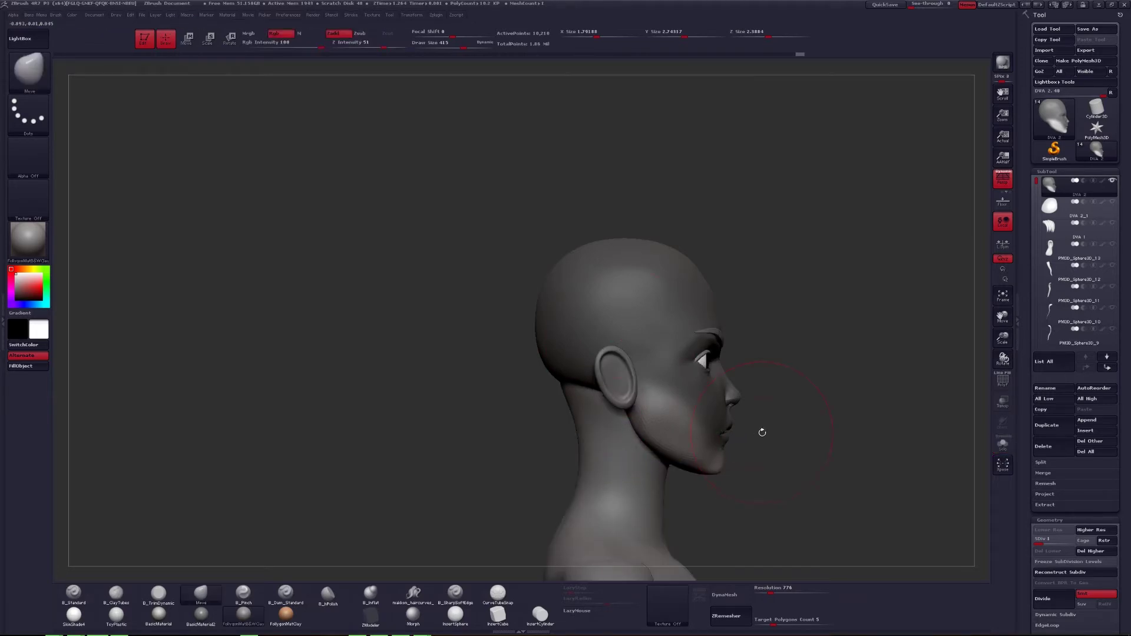
Switch off perspective and reshape the back edge of the jaw in side view with the Move brush at draw size 415.
left_click_drag(758, 429, 733, 425)
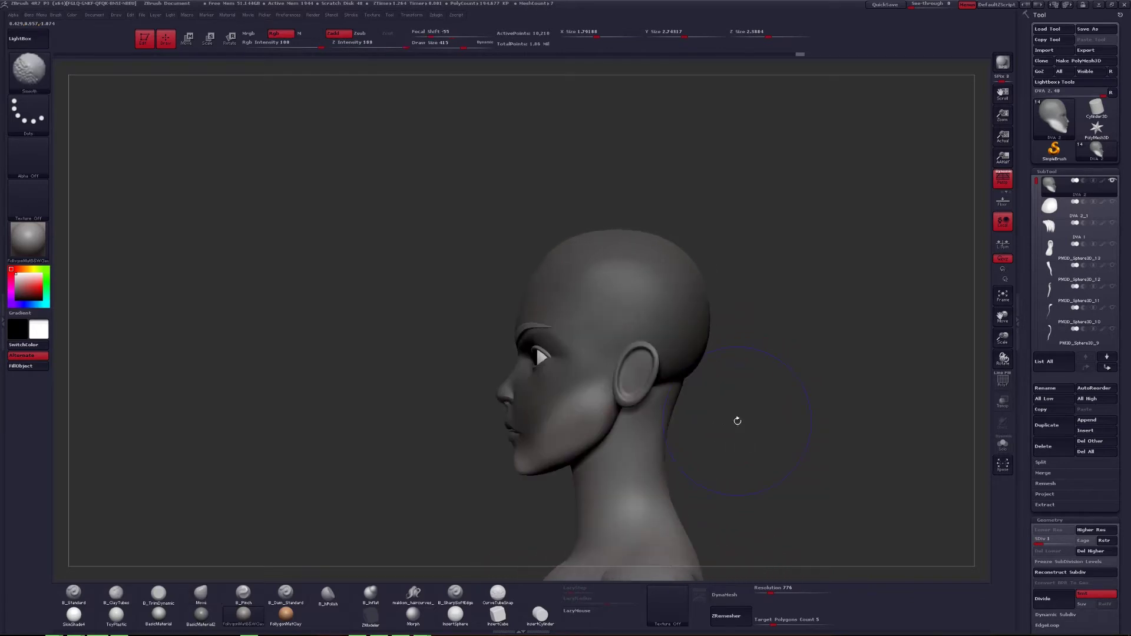
key("ctrl+shift+s")
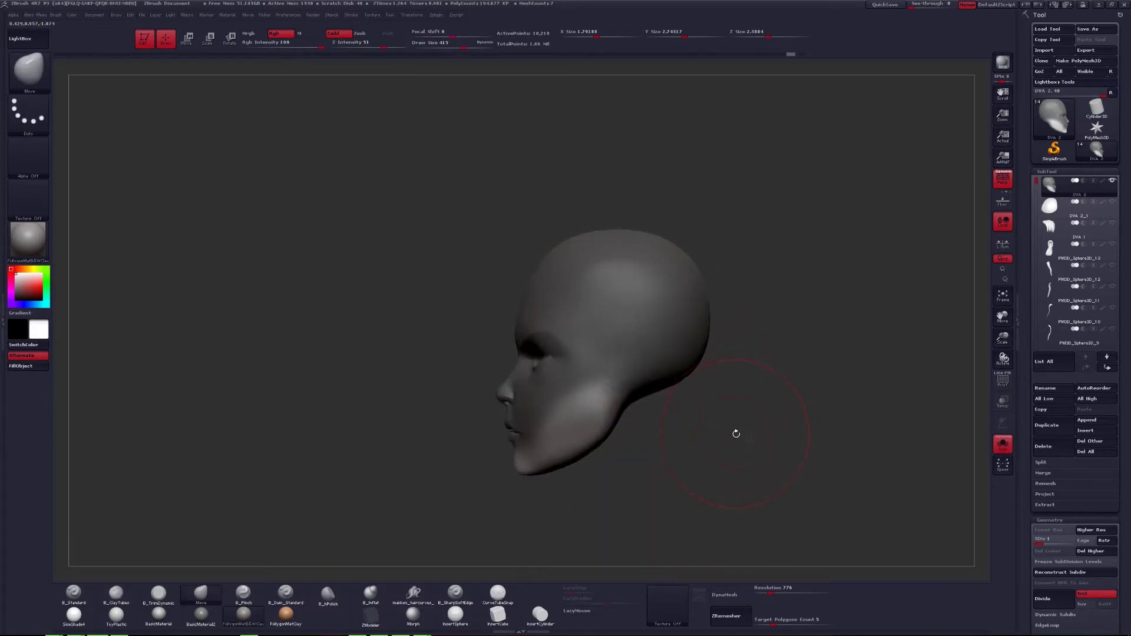
left_click_drag(735, 433, 764, 396)
key("p")
key("ctrl+shift+s")
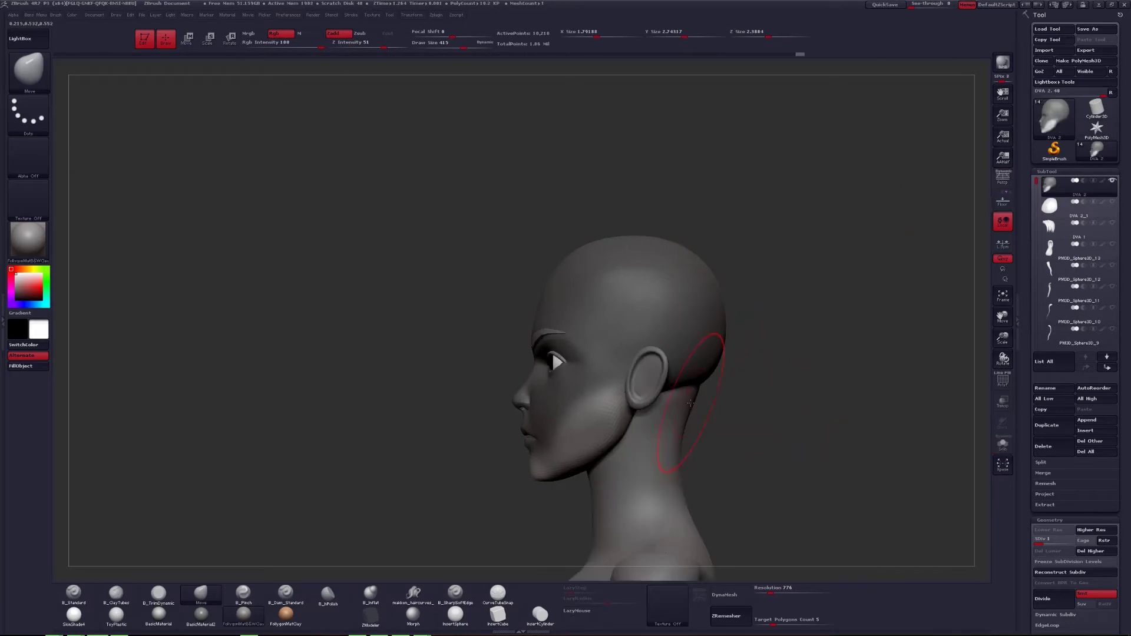
left_click_drag(669, 396, 711, 373)
key("ctrl+shift+s")
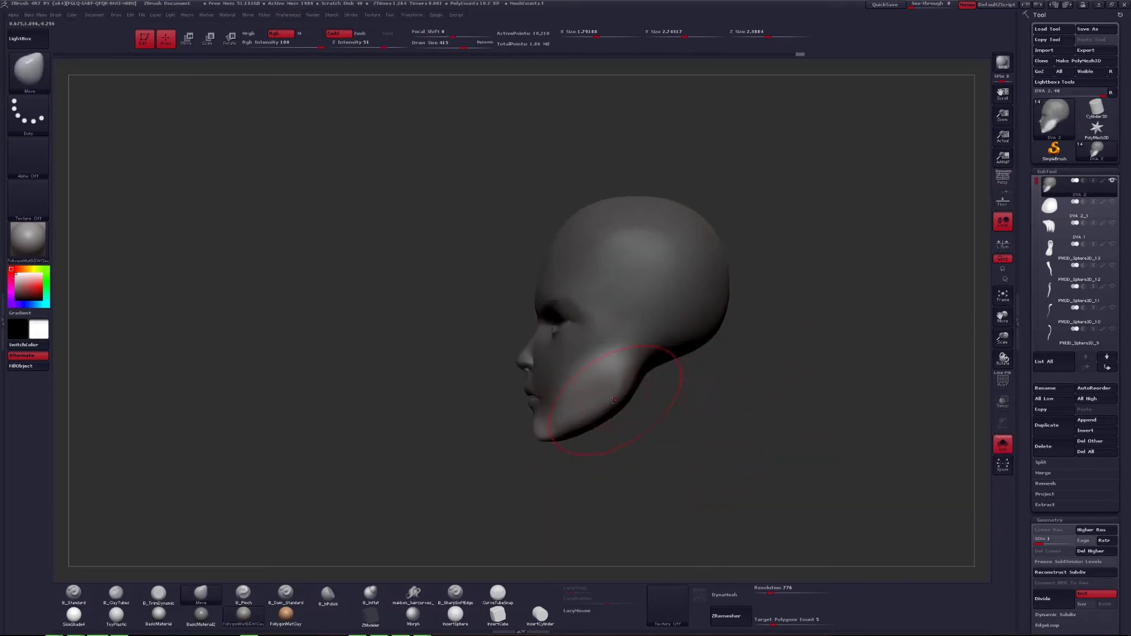
Refine the rear jawline with the Move brush at draw size 262, clear the mask and restore perspective.
key("space")
mouse_move(666, 397)
left_mouse_down()
mouse_move(630, 373)
mouse_move(652, 418)
mouse_move(657, 389)
mouse_move(612, 371)
mouse_move(631, 352)
mouse_move(621, 342)
left_mouse_up()
key("ctrl+shift+s")
left_click(1001, 179)
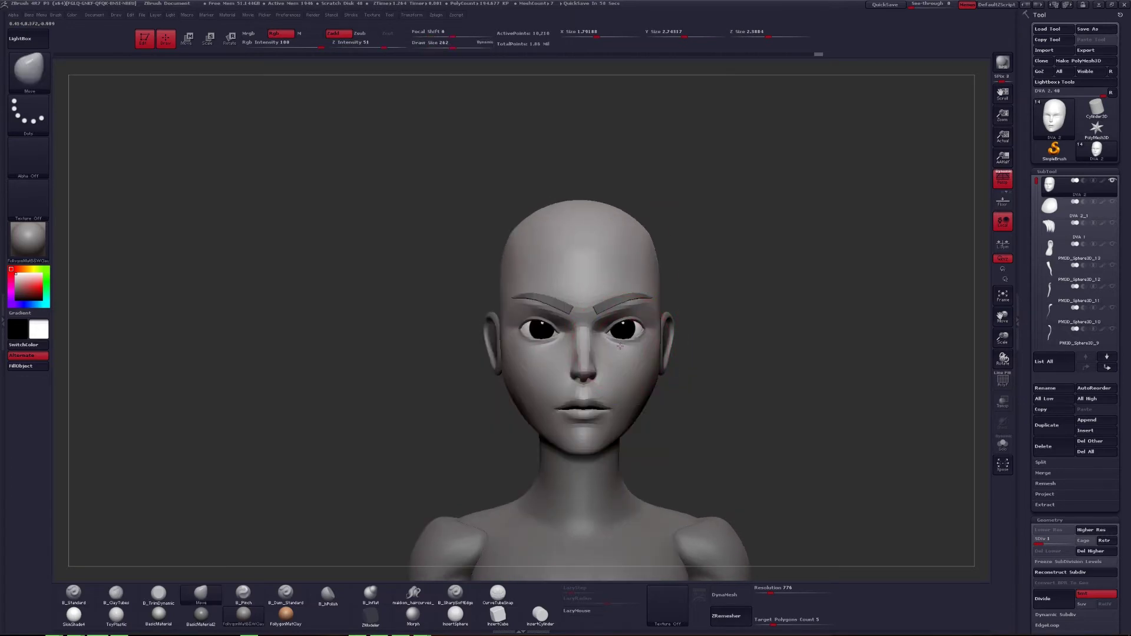
Adjust the cheek contours below the eyes with the Move brush at draw size 228.
right_click_drag(637, 346, 658, 330, "alt")
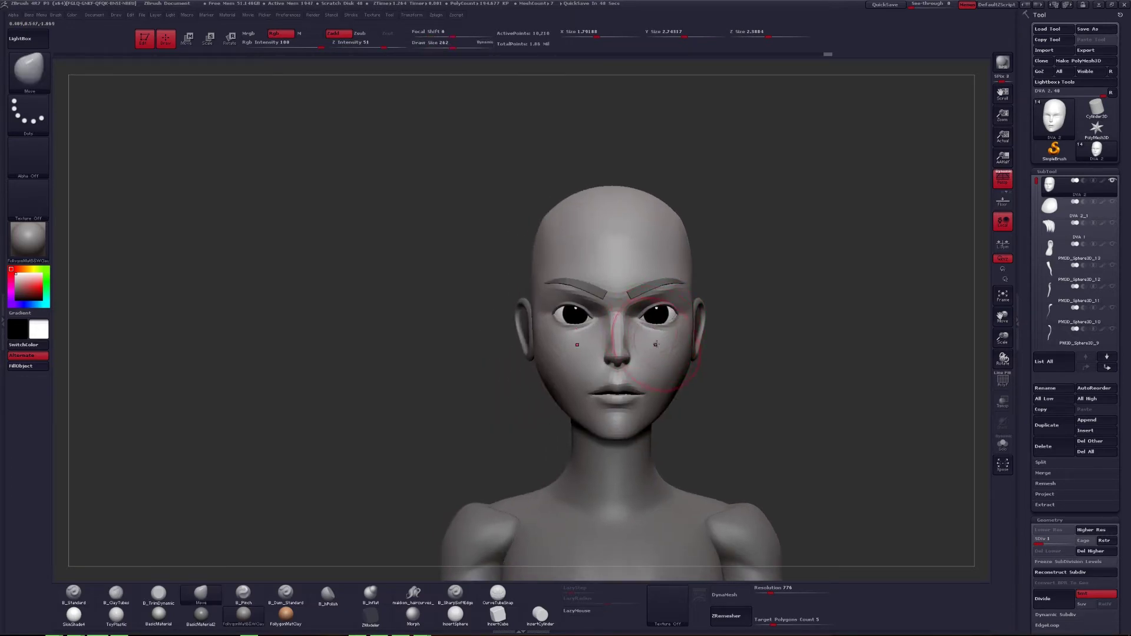
key("space")
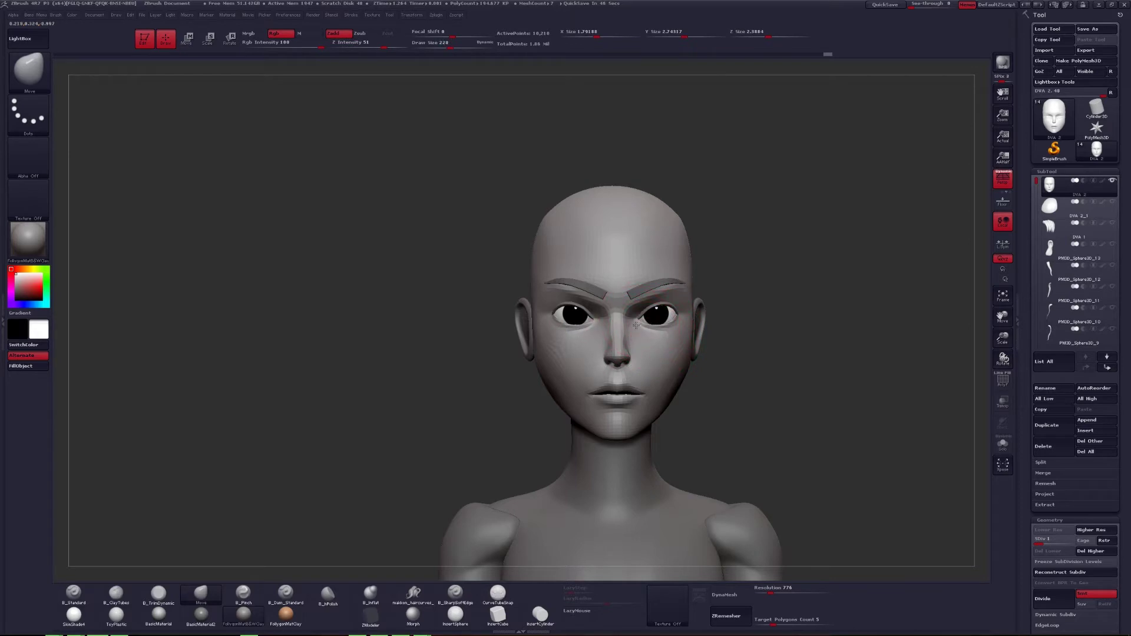
right_click_drag(682, 314, 669, 337)
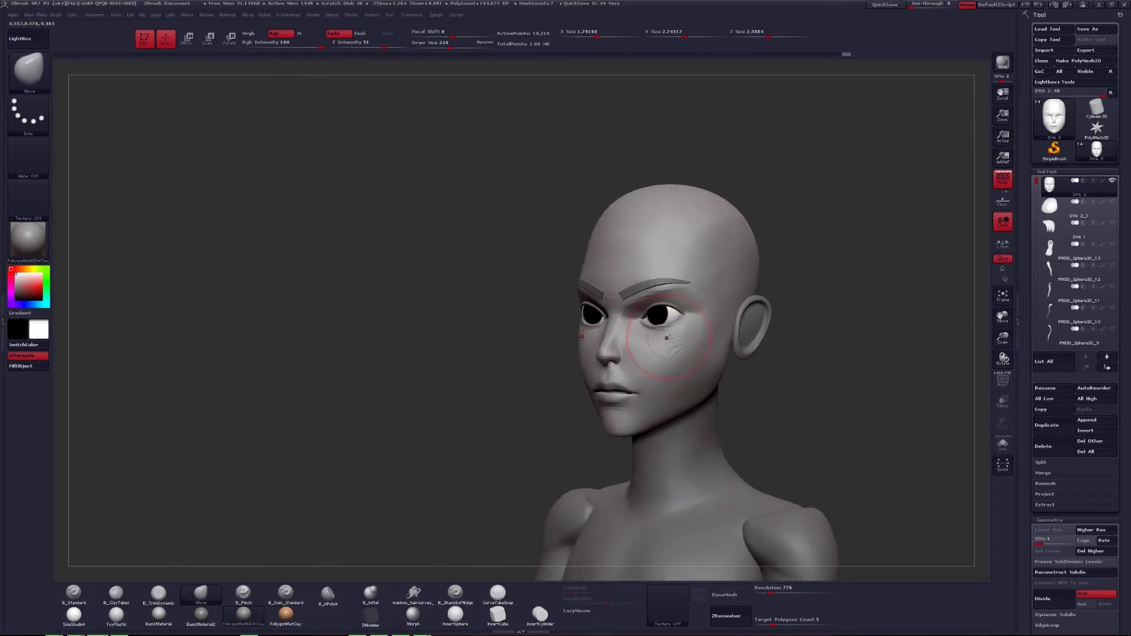
mouse_move(698, 373)
right_mouse_down()
mouse_move(668, 371)
mouse_move(678, 386)
right_mouse_up()
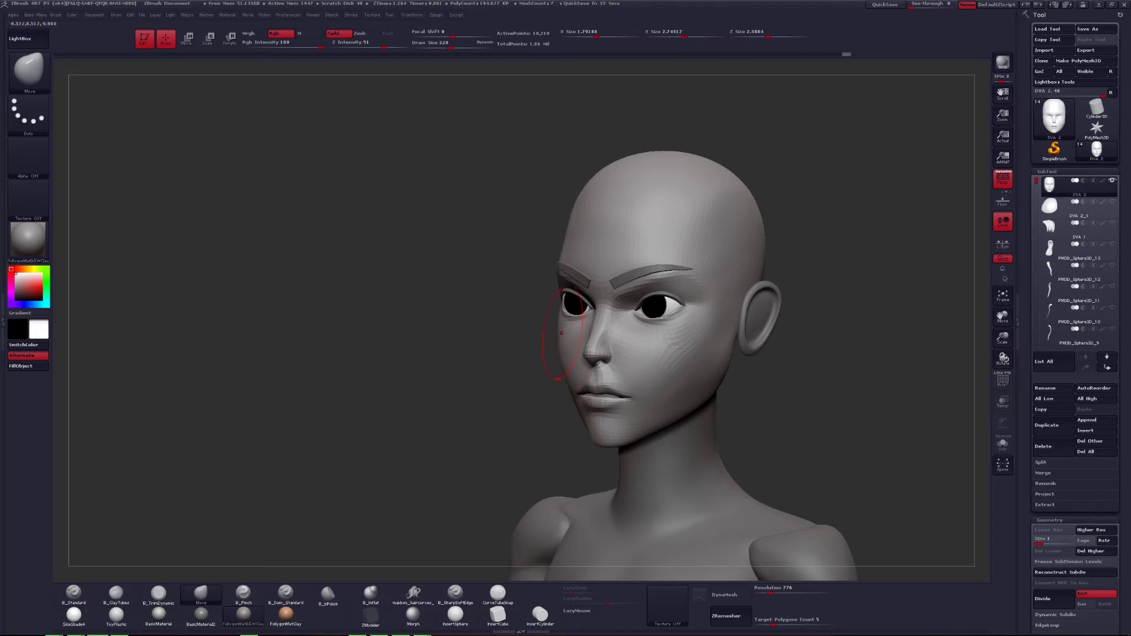
mouse_move(711, 375)
right_mouse_down()
mouse_move(648, 365)
mouse_move(699, 358)
right_mouse_up()
Raise the head to subdivision level 3, isolate it and sharpen the cheek planes with the Pinch brush.
key("d")
right_click(695, 364)
key("d")
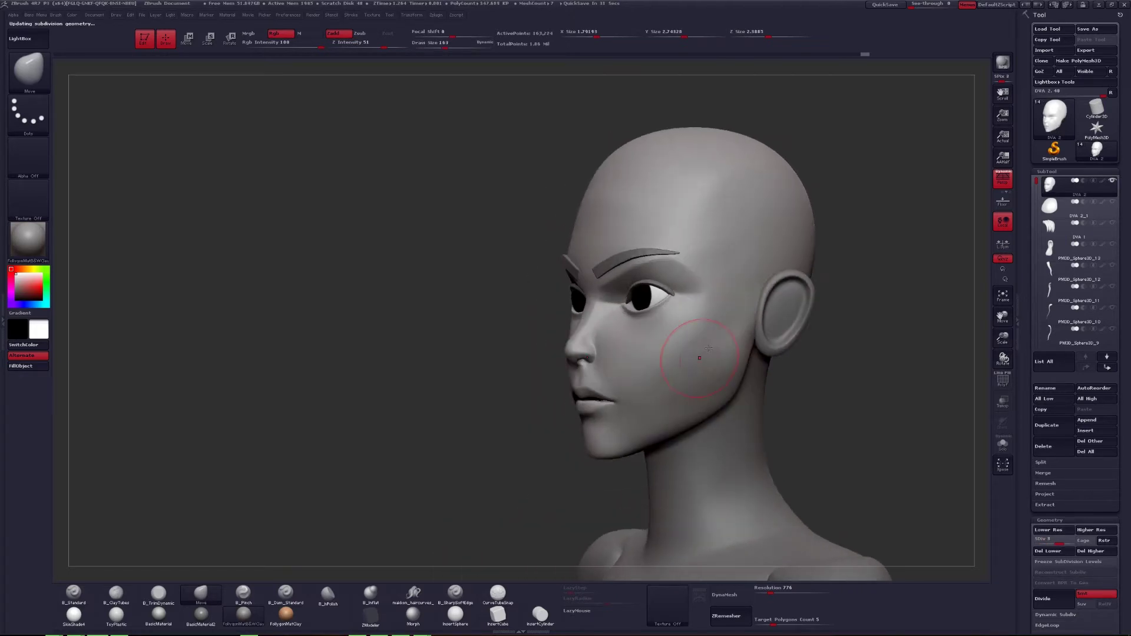
key("alt+s")
key("b")
key("p")
key("i")
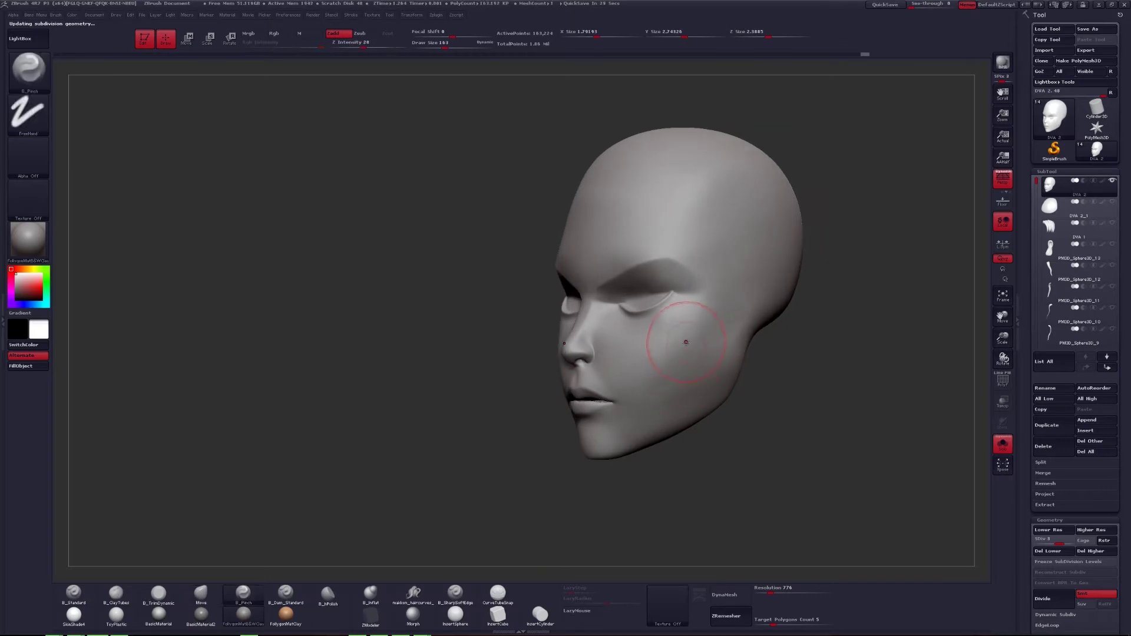
right_click_drag(686, 336, 697, 310)
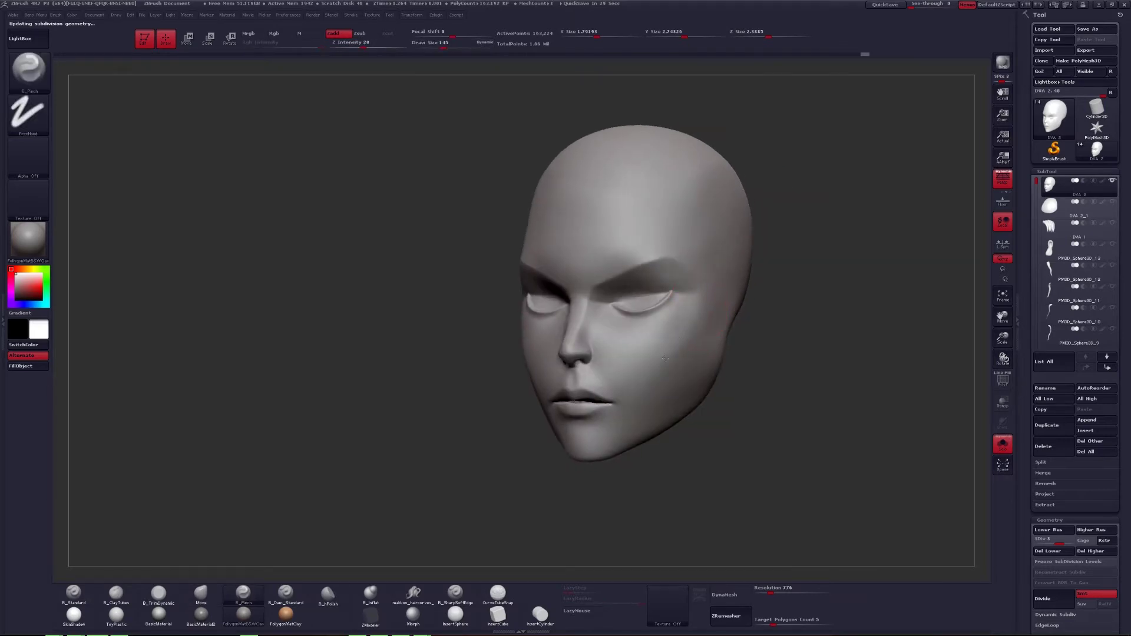
right_click_drag(629, 411, 641, 392)
mouse_move(692, 305)
right_mouse_down()
mouse_move(662, 338)
mouse_move(709, 310)
right_mouse_up()
Flatten the cheek and rear jaw surfaces with the TrimDynamic brush, increasing its draw size to 172.
key("b")
key("t")
key("d")
mouse_move(646, 413)
right_mouse_down()
mouse_move(721, 338)
mouse_move(709, 380)
mouse_move(719, 396)
mouse_move(762, 409)
right_mouse_up()
key("]")
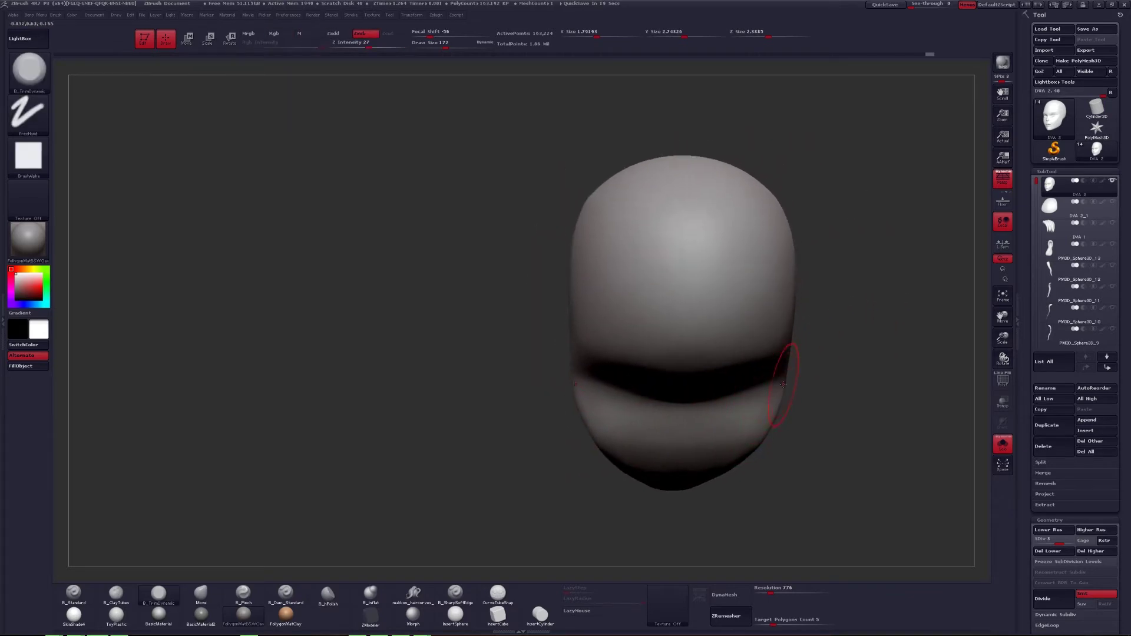
Lasso-mask both jaw corners from behind, lower the head to subdivision level 1 and invert the mask.
mouse_move(812, 298)
left_mouse_down("ctrl")
mouse_move(731, 459)
mouse_move(805, 494)
left_mouse_up("ctrl")
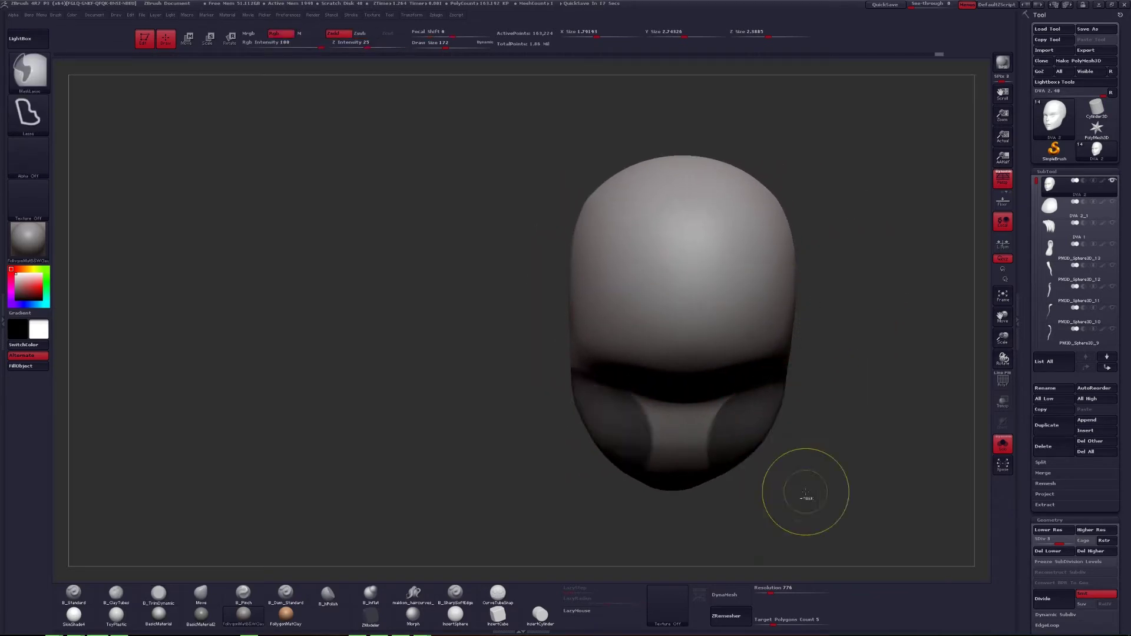
key("shift+d")
key("shift+d")
key("ctrl+i")
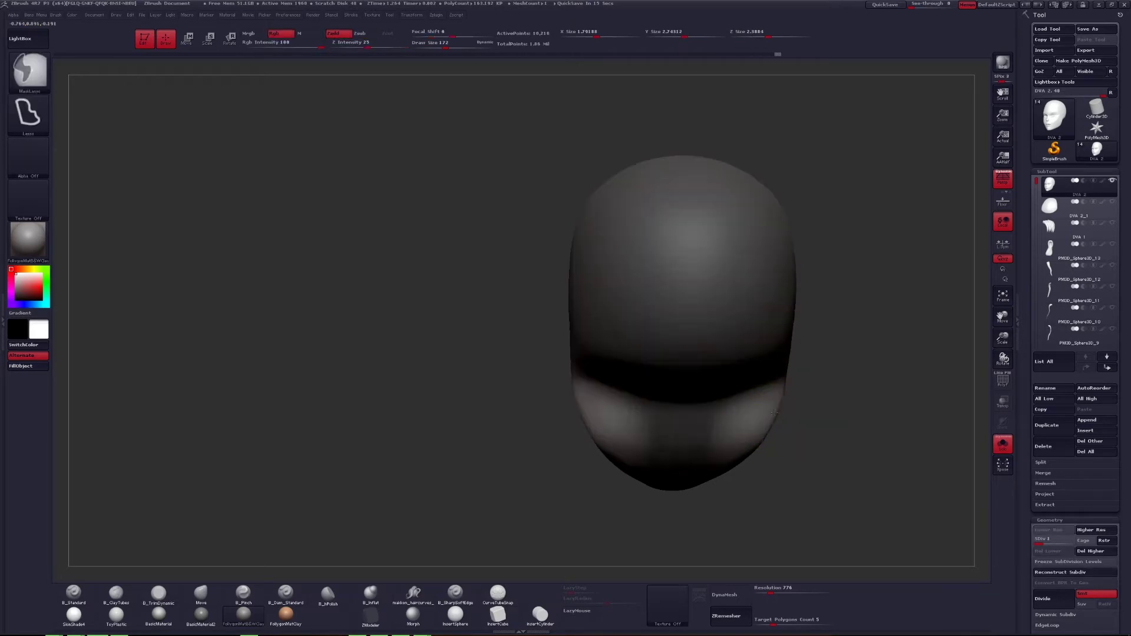
Push the unmasked jaw corners inward with the Move brush at draw size 192.
key("space")
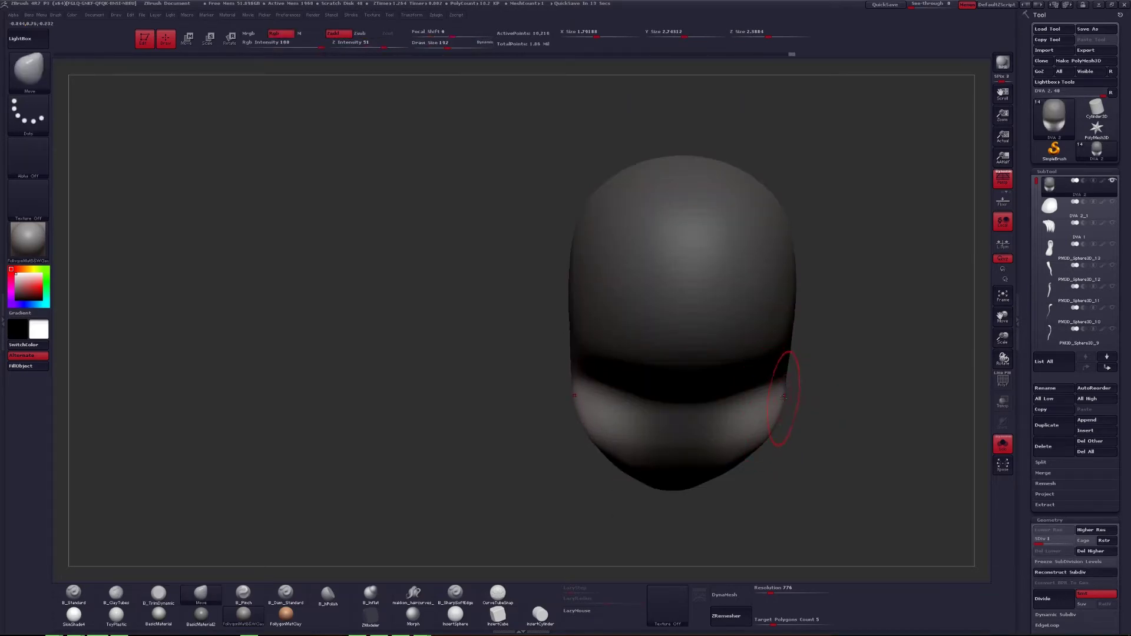
key("space")
mouse_move(783, 396)
left_mouse_down()
mouse_move(808, 396)
mouse_move(755, 411)
left_mouse_up()
key("space")
Raise the head to subdivision level 4, isolate it and define the cheek plane with the Pinch brush at draw size 112.
key("d")
key("d")
key("d")
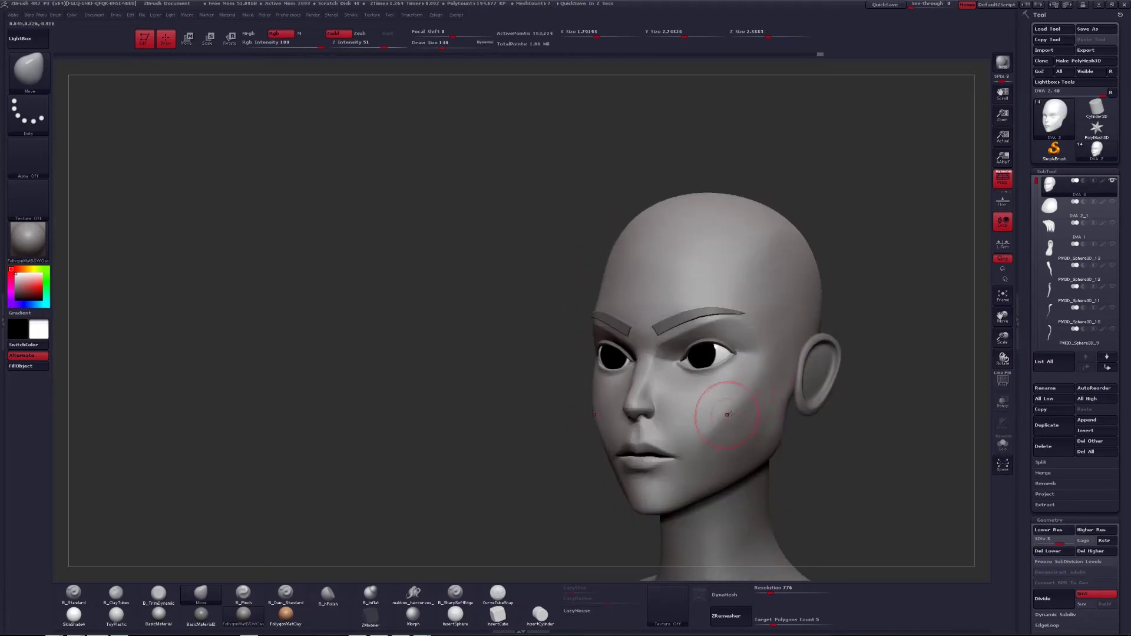
key("space")
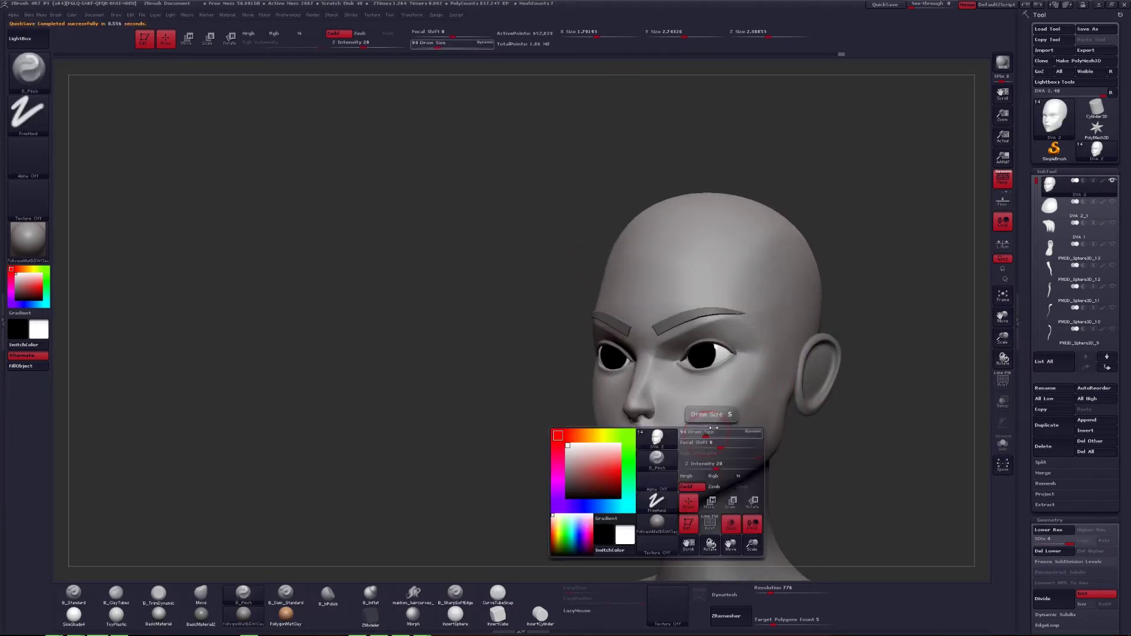
right_click_drag(736, 418, 642, 357, "alt")
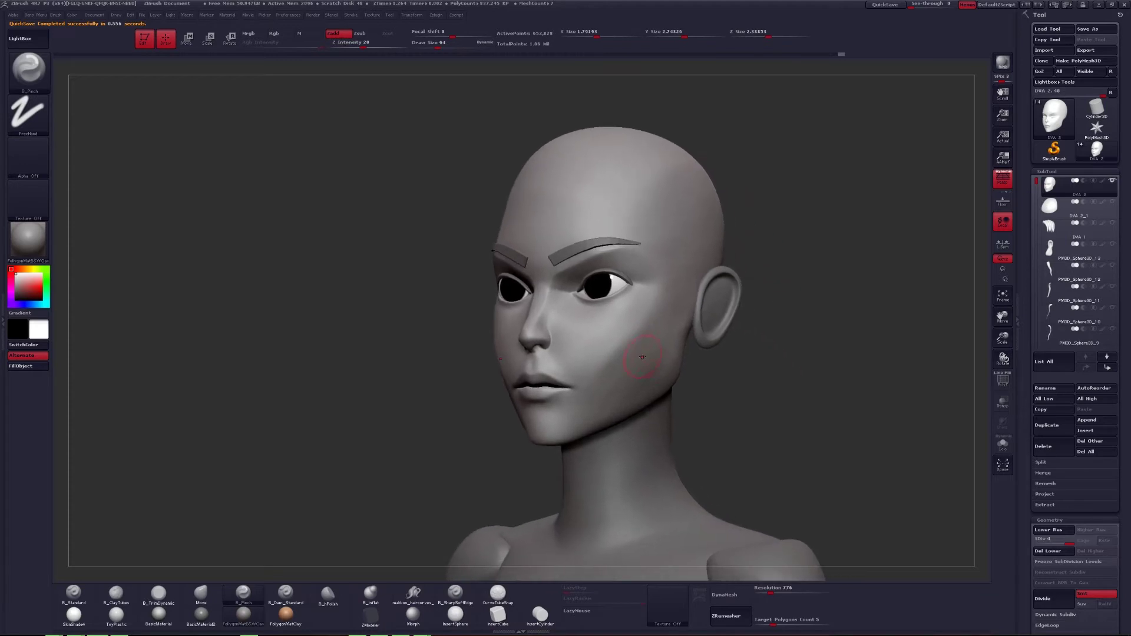
key("s")
key("alt+s")
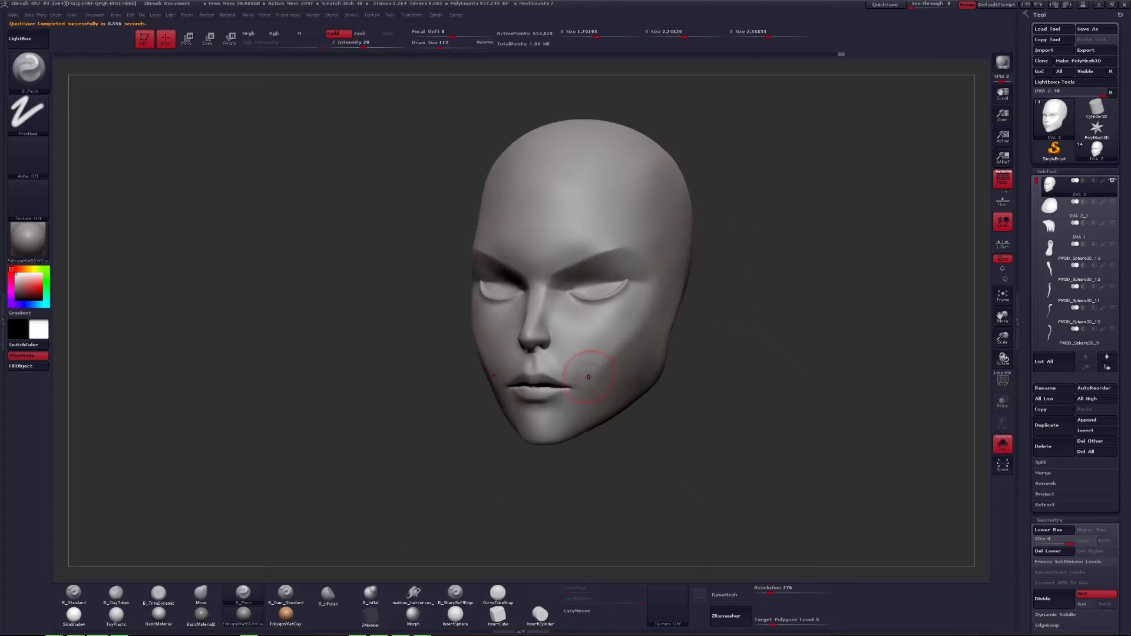
Flatten the front of the cheeks with the TrimDynamic brush at draw size 136 and lower the head to subdivision level 2.
key("b")
key("t")
key("d")
right_click_drag(586, 328, 595, 334, "shift")
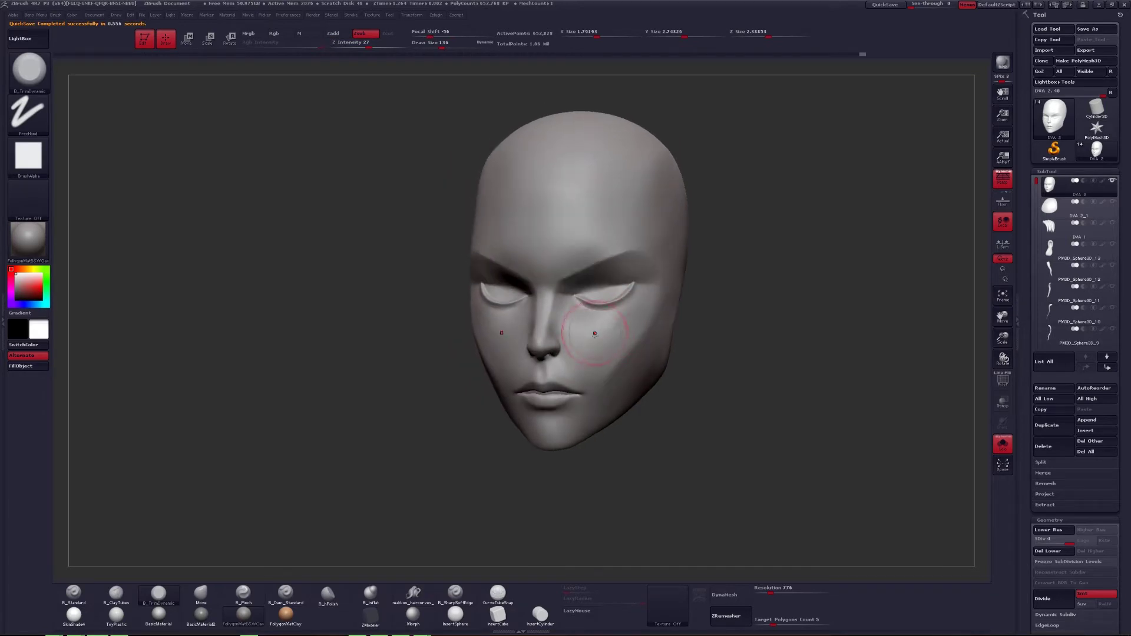
key("shift+d")
key("shift+d")
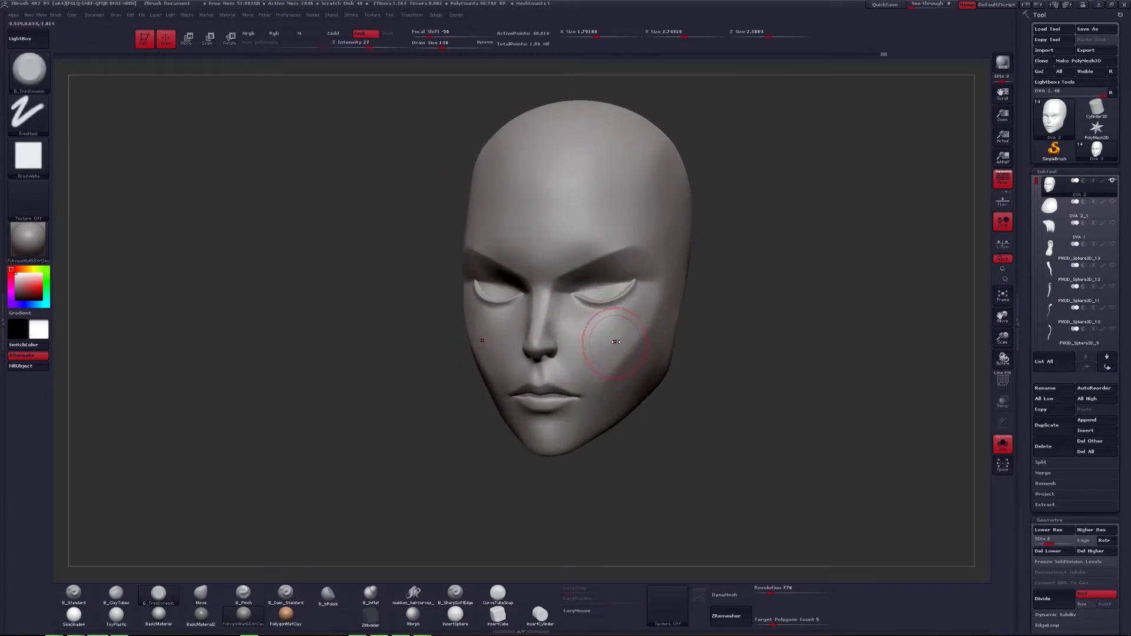
Raise the head to subdivision level 3, then trim and smooth the side of the face at draw size 145.
key("d")
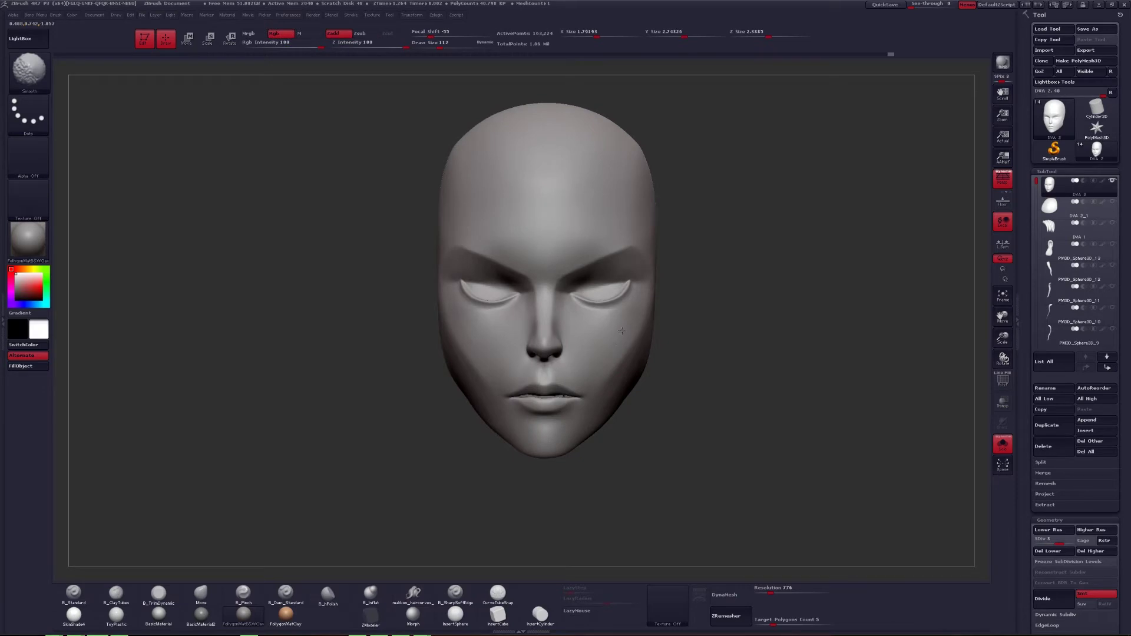
mouse_move(608, 350)
right_mouse_down()
mouse_move(633, 361)
mouse_move(636, 388)
right_mouse_up()
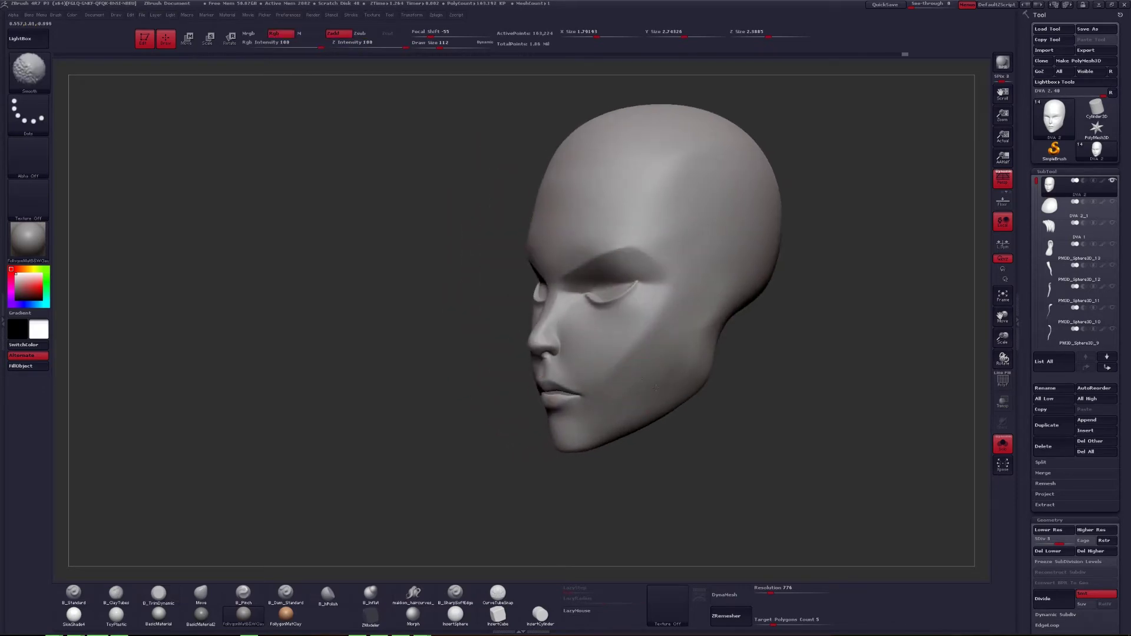
mouse_move(689, 323)
right_mouse_down()
mouse_move(687, 404)
mouse_move(717, 301)
right_mouse_up()
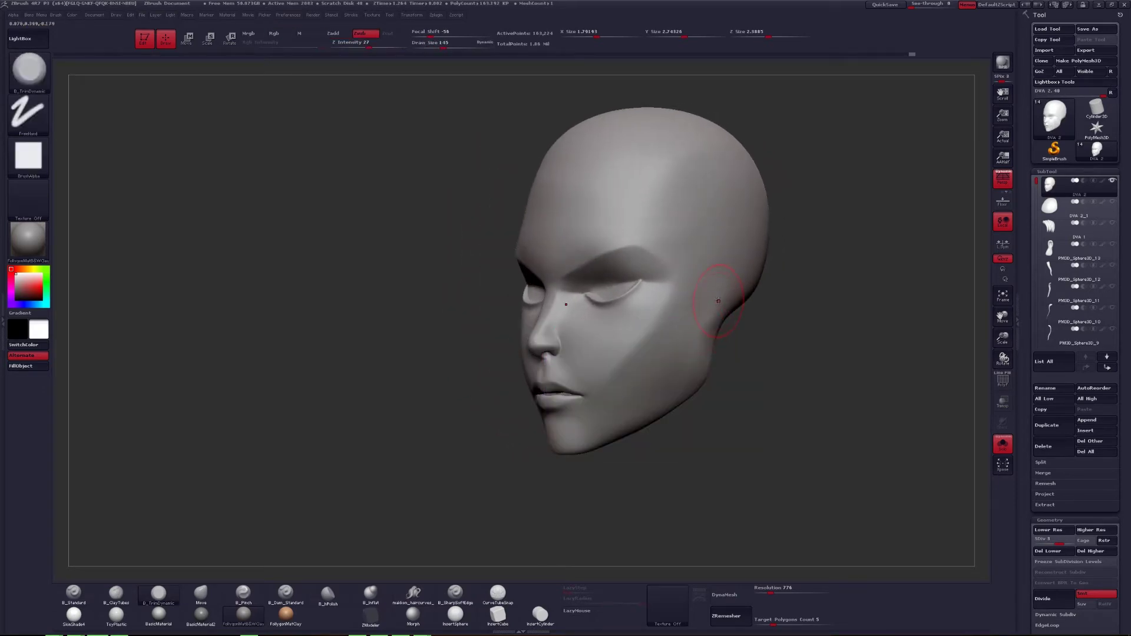
key("shift")
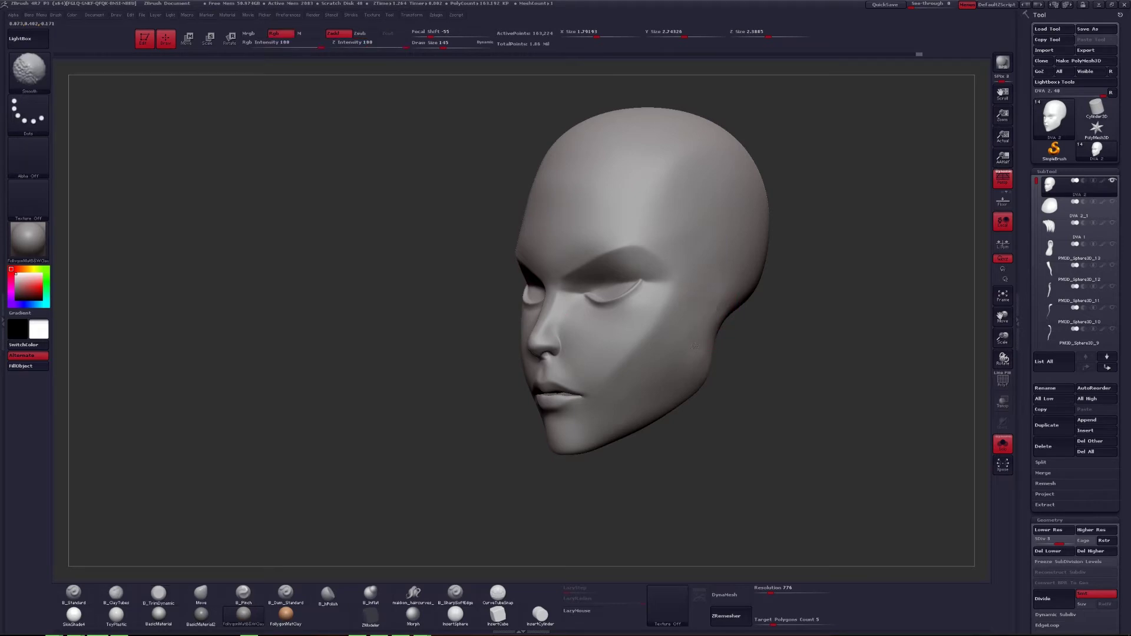
Sharpen the jaw corner below the ear area with the Pinch brush at draw size 132.
right_click_drag(684, 319, 735, 341, "shift")
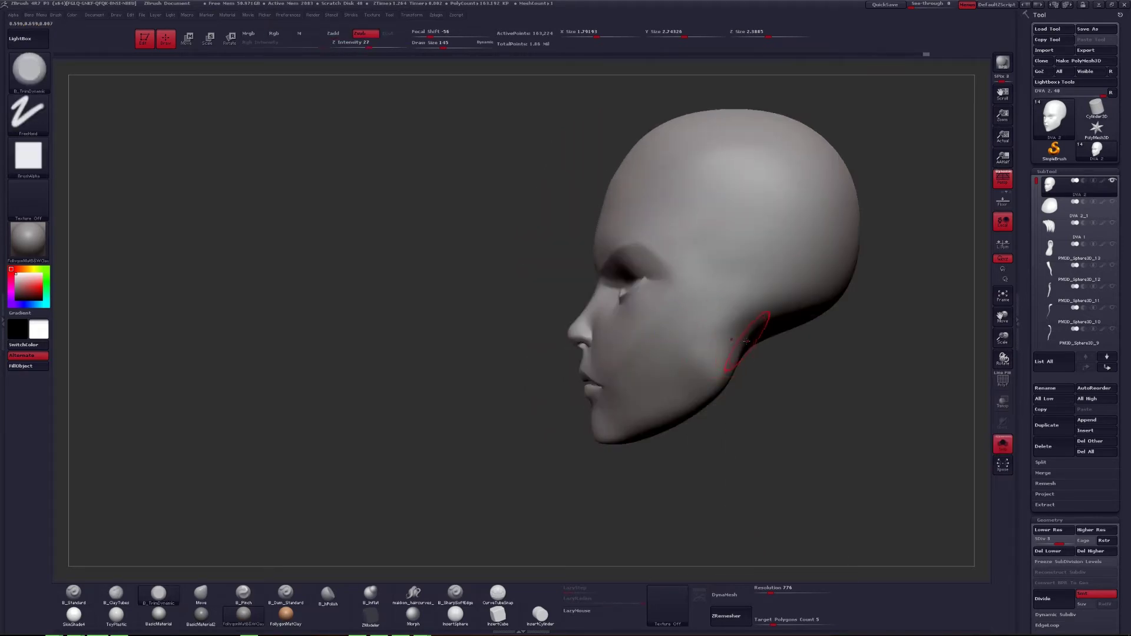
key("b")
key("p")
key("i")
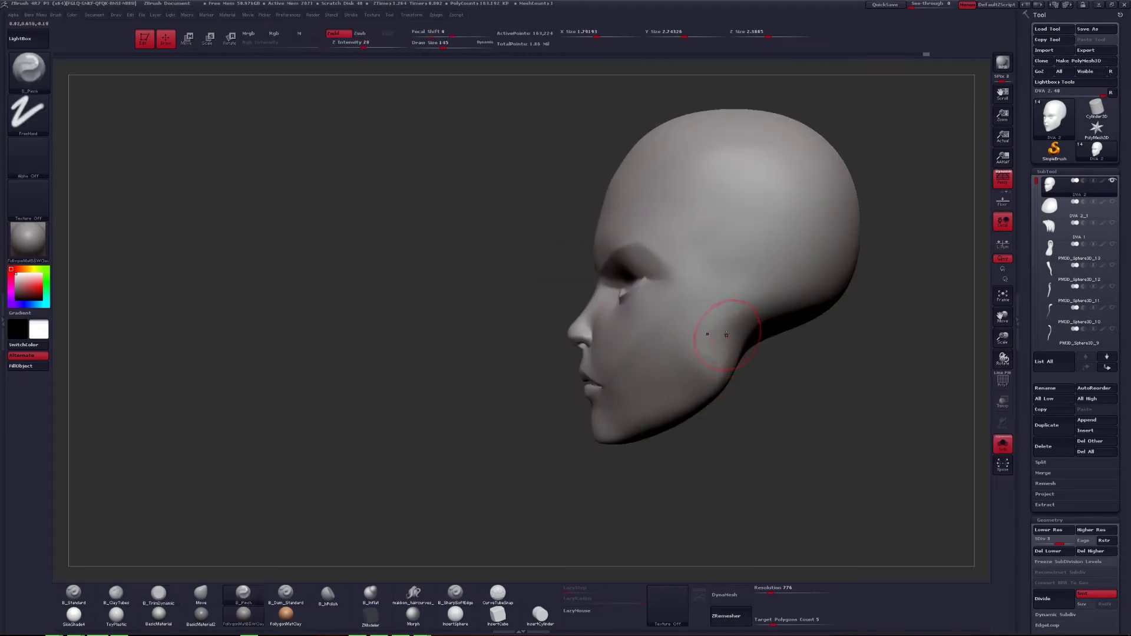
key("space")
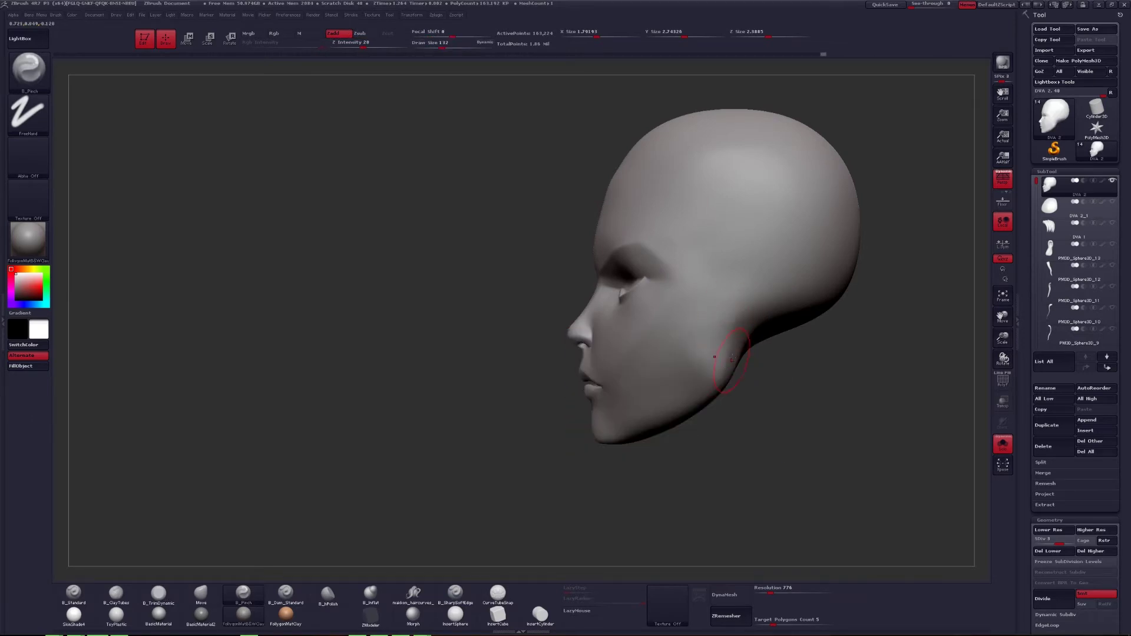
right_click_drag(732, 358, 727, 342)
Trim and smooth the side of the face with the TrimDynamic brush at draw size 154.
key("shift")
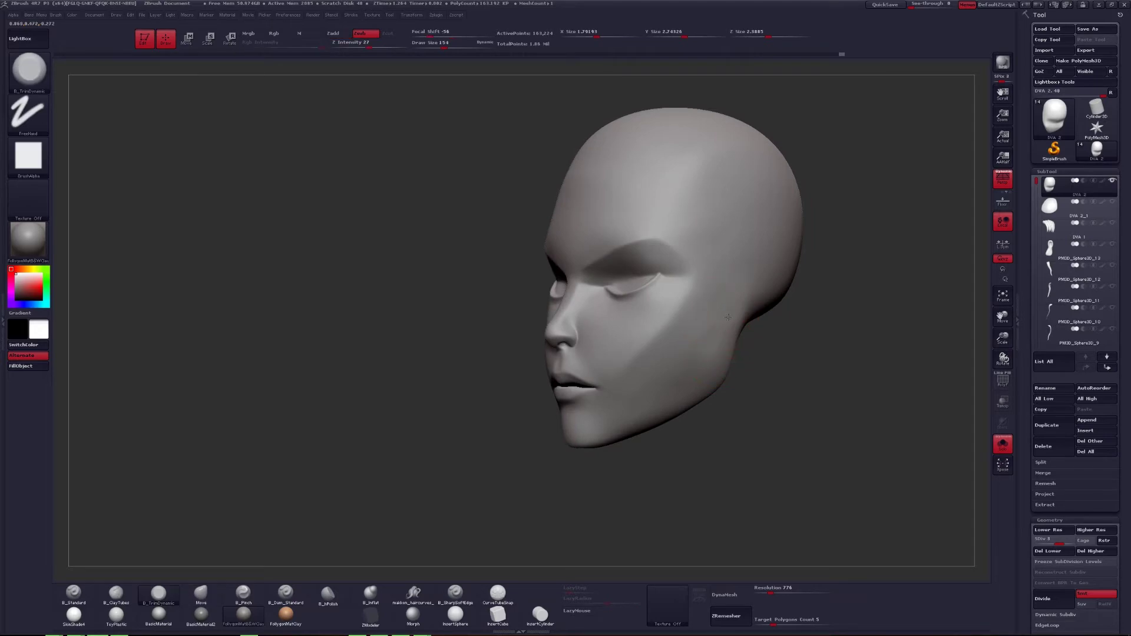
right_click_drag(692, 389, 714, 330)
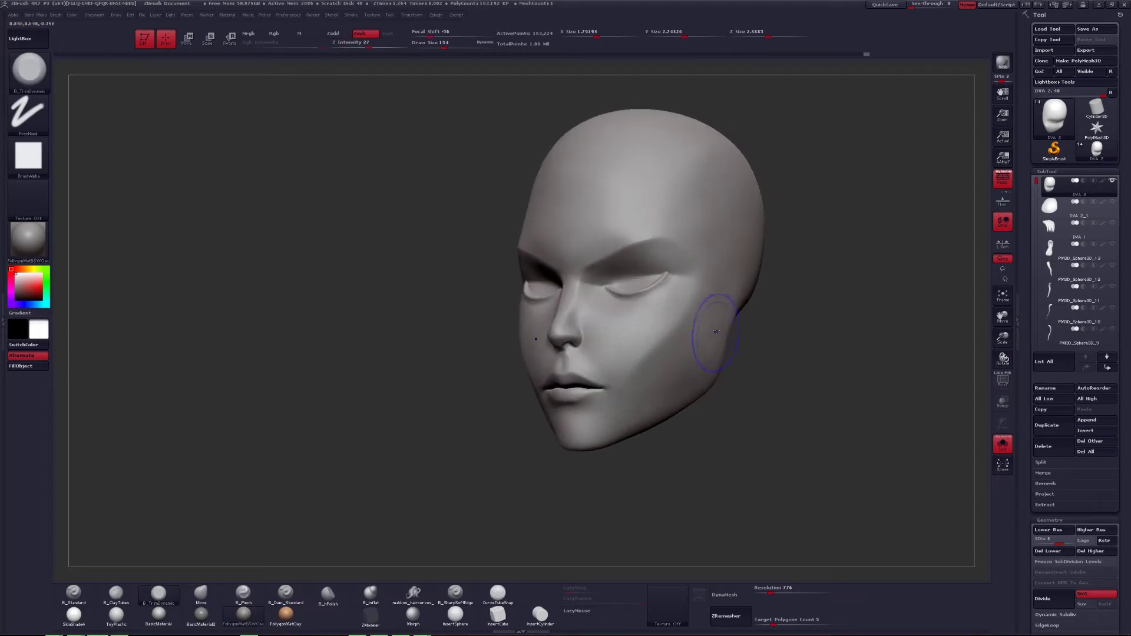
key("shift")
mouse_move(639, 410)
right_mouse_down("shift")
mouse_move(630, 412)
mouse_move(681, 399)
right_mouse_up("shift")
key("ctrl+shift+s")
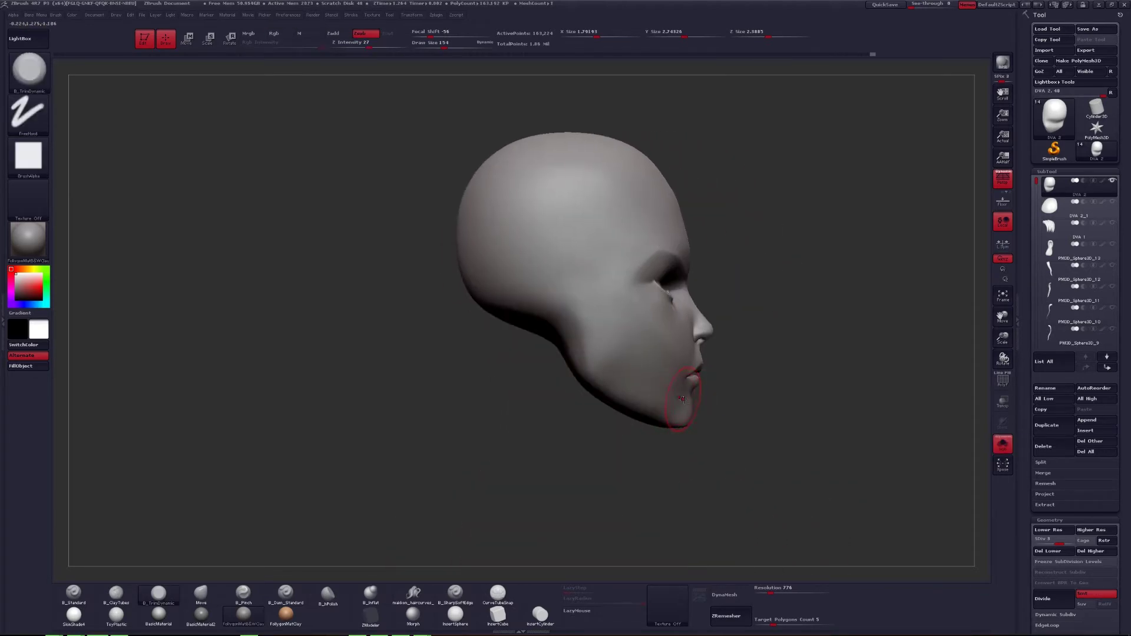
Lasso-mask the lower jaw and chin, invert the mask and lower the head to subdivision level 1.
mouse_move(679, 389)
left_mouse_down("ctrl")
mouse_move(630, 386)
mouse_move(565, 465)
mouse_move(686, 406)
left_mouse_up("ctrl")
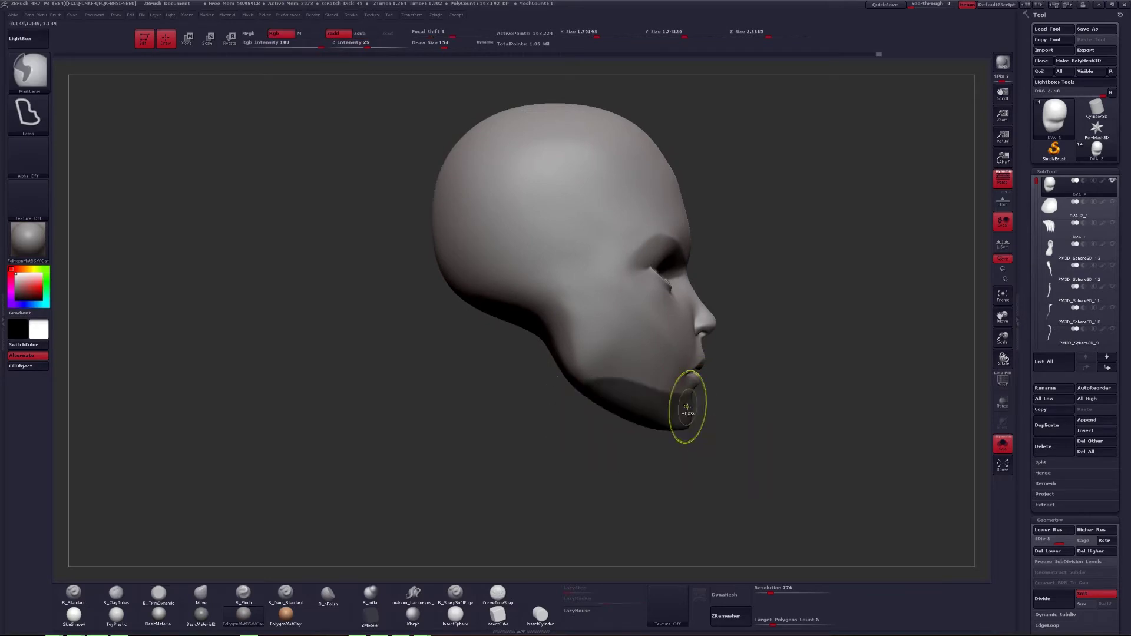
key("ctrl+i")
key("shift+d")
key("shift+d")
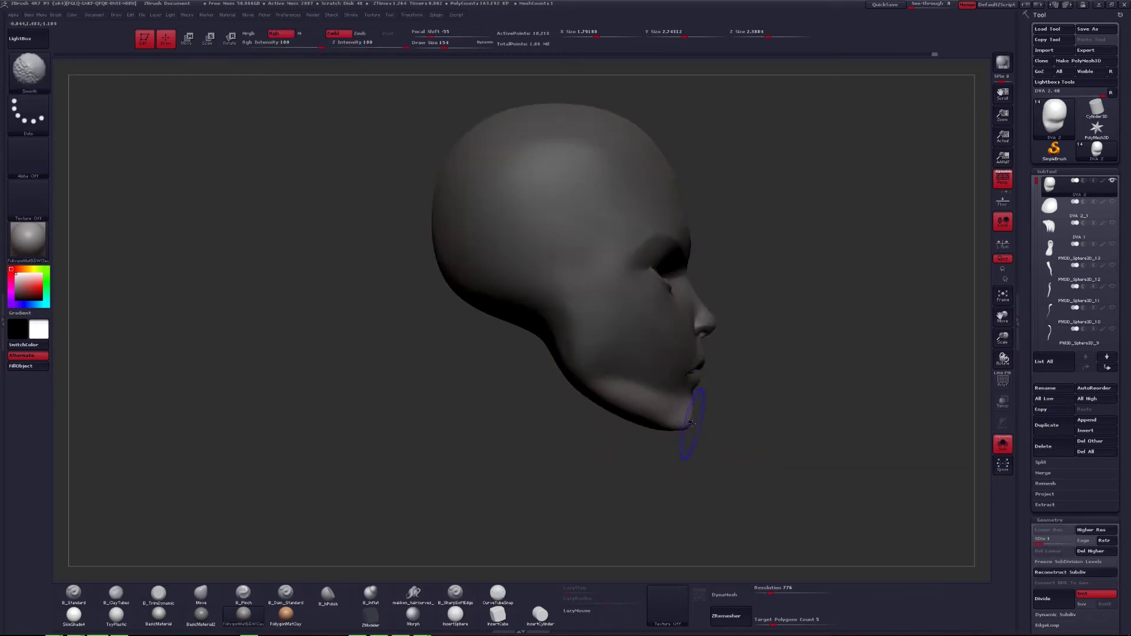
Reshape the unmasked chin and jawline in profile with the Move brush at draw size 234, with perspective distortion turned off.
key("space")
mouse_move(669, 396)
left_mouse_down()
mouse_move(685, 412)
mouse_move(698, 406)
left_mouse_up()
key("ctrl+i")
key("ctrl+i")
key("space")
left_click(996, 188)
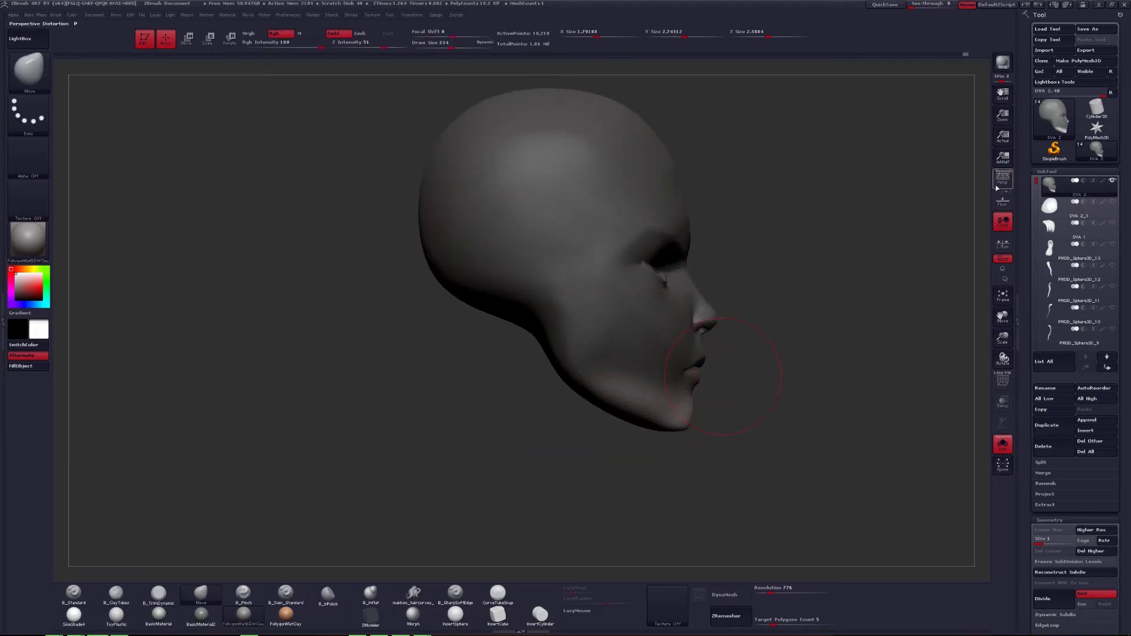
key("space")
mouse_move(695, 403)
left_mouse_down()
mouse_move(694, 416)
mouse_move(683, 412)
mouse_move(700, 400)
mouse_move(714, 449)
mouse_move(724, 411)
mouse_move(699, 395)
left_mouse_up()
key("space")
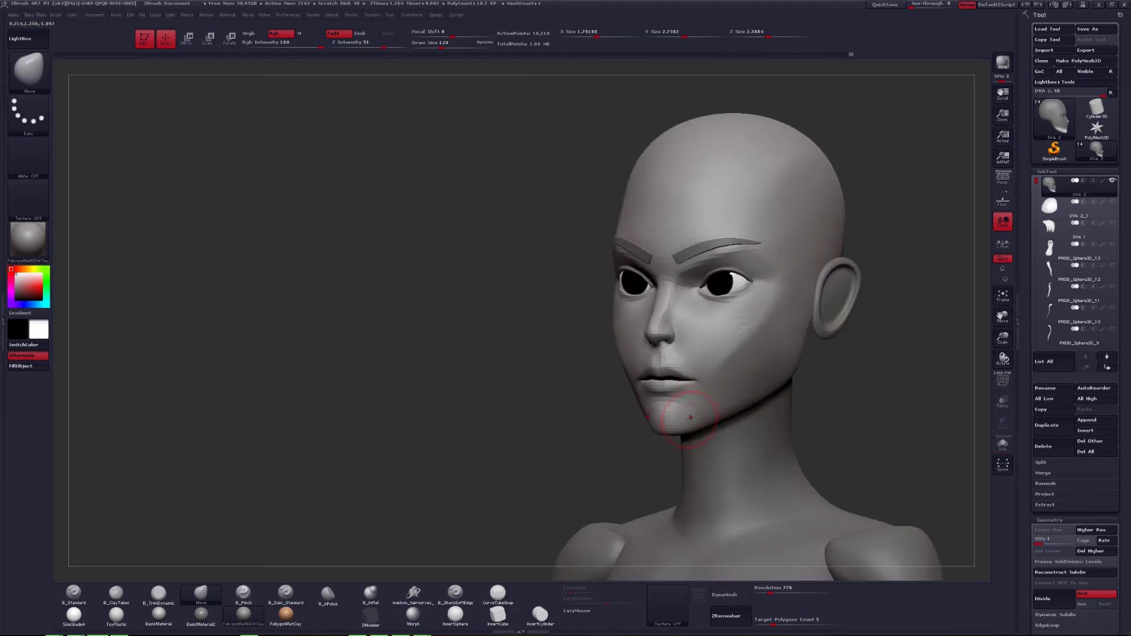
Raise the head's subdivision level and refine the lower face with the Move brush.
key("d")
key("space")
mouse_move(690, 417)
left_mouse_down()
mouse_move(655, 408)
mouse_move(674, 409)
mouse_move(766, 356)
mouse_move(789, 293)
left_mouse_up()
key("d")
Isolate the head at subdivision level 4, then trim and smooth the side of the face with the TrimDynamic brush.
key("b")
key("t")
key("d")
key("space")
key("space")
key("space")
key("ctrl+shift+s")
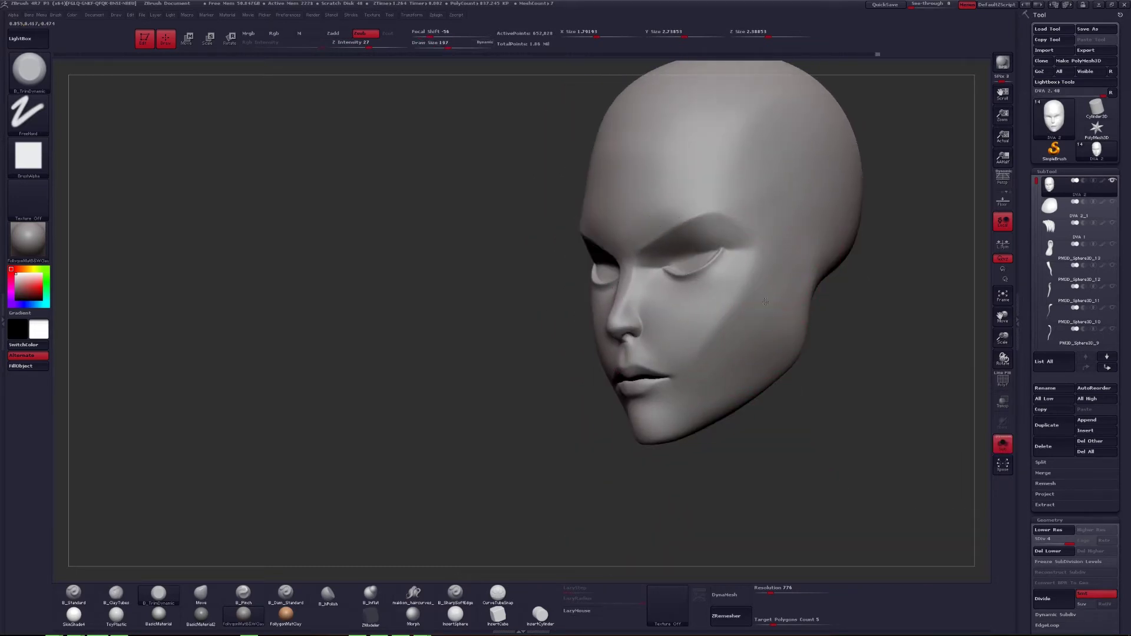
key("shift")
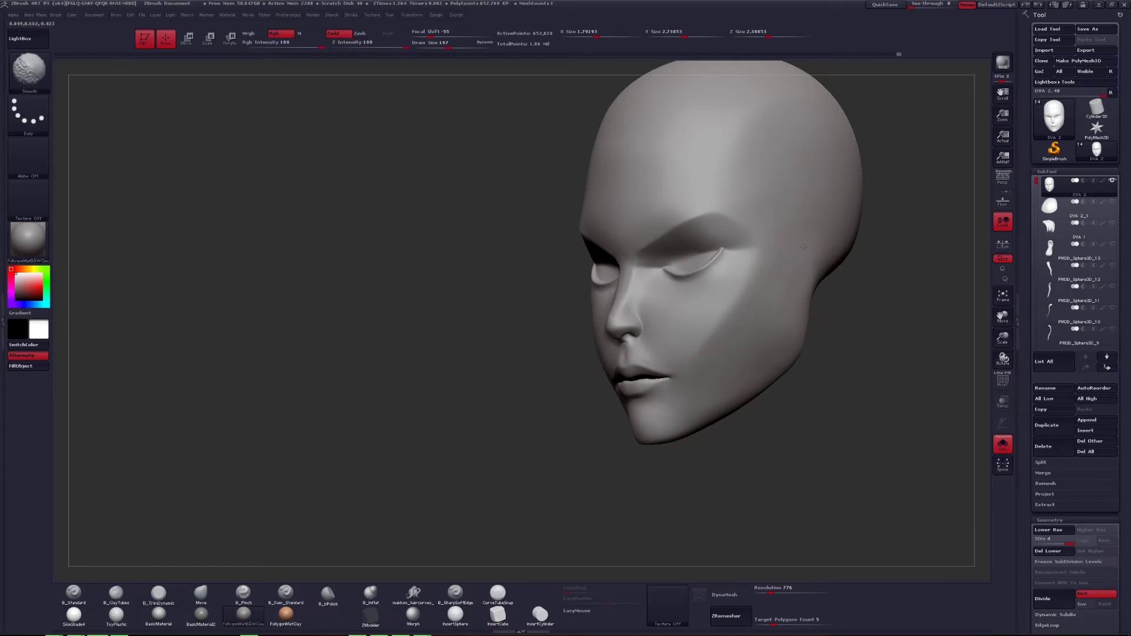
left_click_drag(803, 247, 712, 328)
Sharpen the cheek plane's edge with the Pinch brush at draw sizes 148 and 94, then show the whole bust.
key("space")
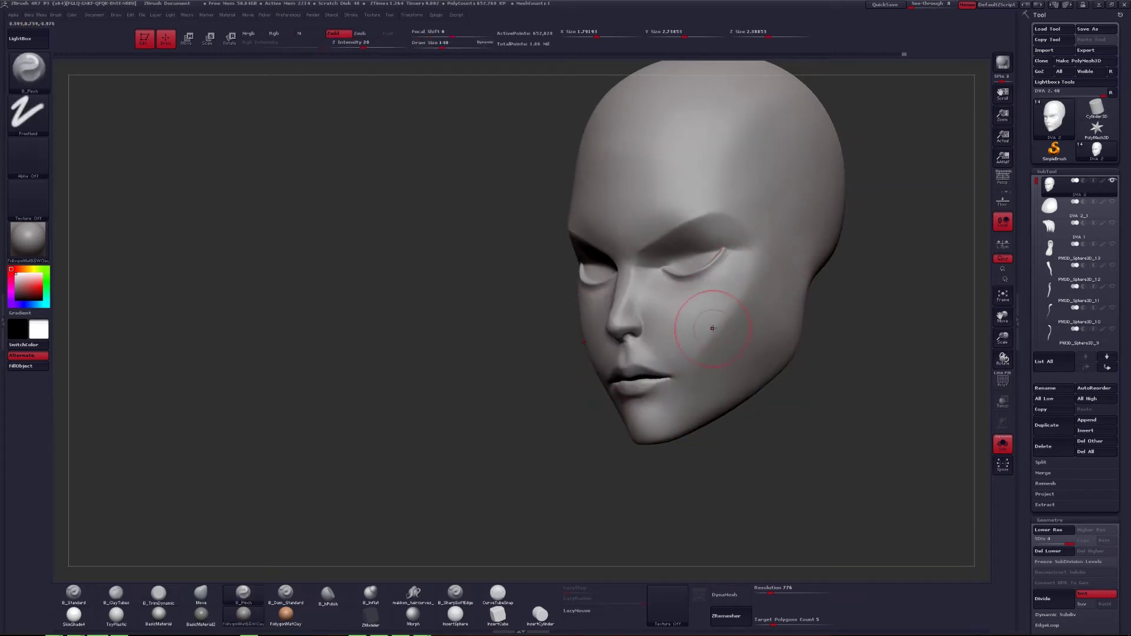
key("space")
left_click_drag(742, 311, 745, 269)
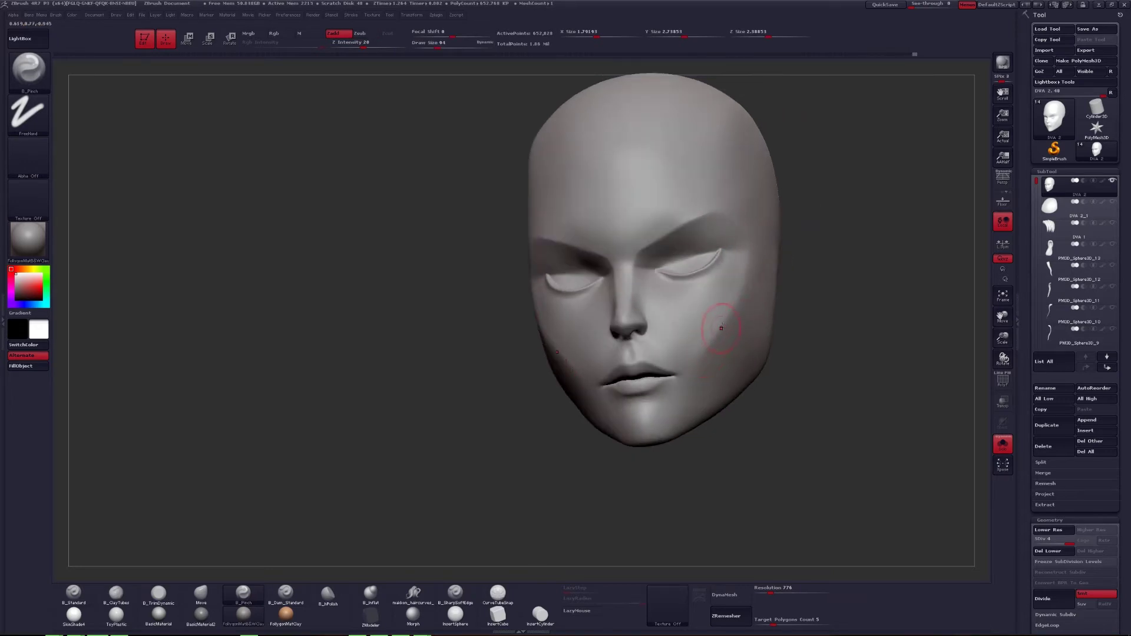
left_click_drag(720, 327, 733, 324)
key("space")
key("shift")
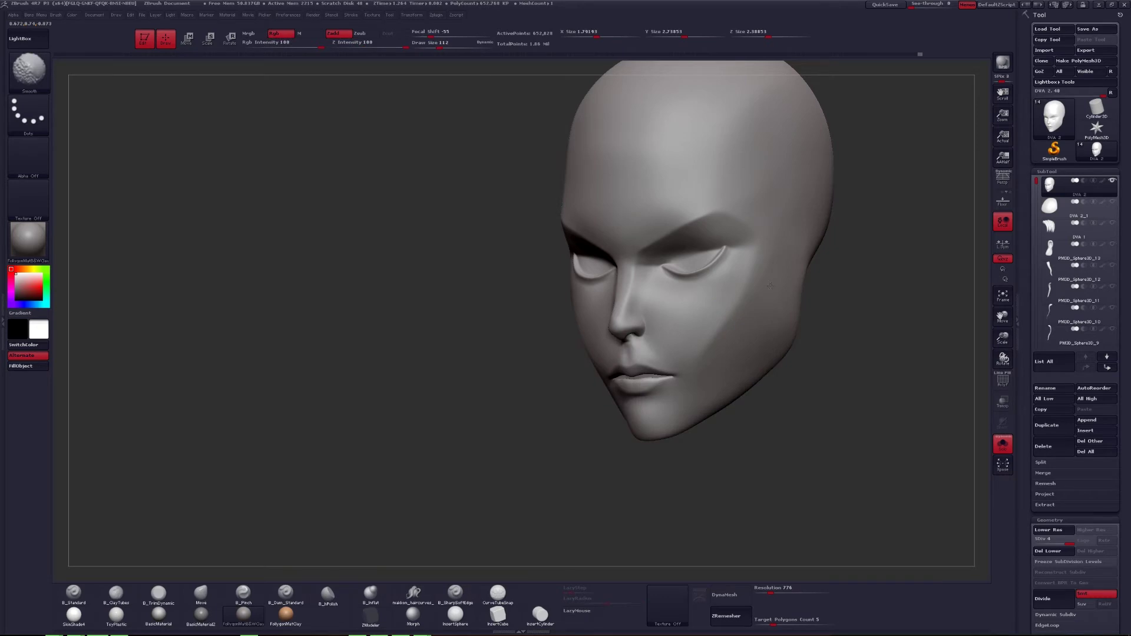
left_click(1002, 443)
mouse_move(589, 377)
left_mouse_down()
mouse_move(723, 376)
mouse_move(696, 367)
left_mouse_up()
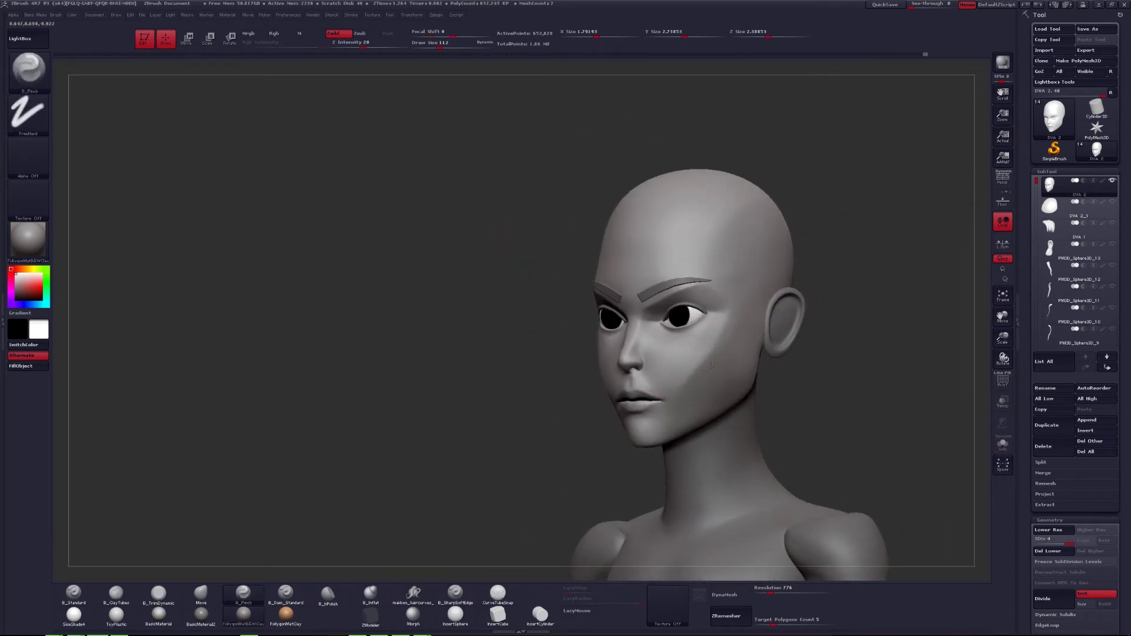
Isolate the head and flatten the cheek plane's edge with the TrimDynamic brush at draw size 128.
key("shift+ctrl+s")
key("b")
key("t")
key("d")
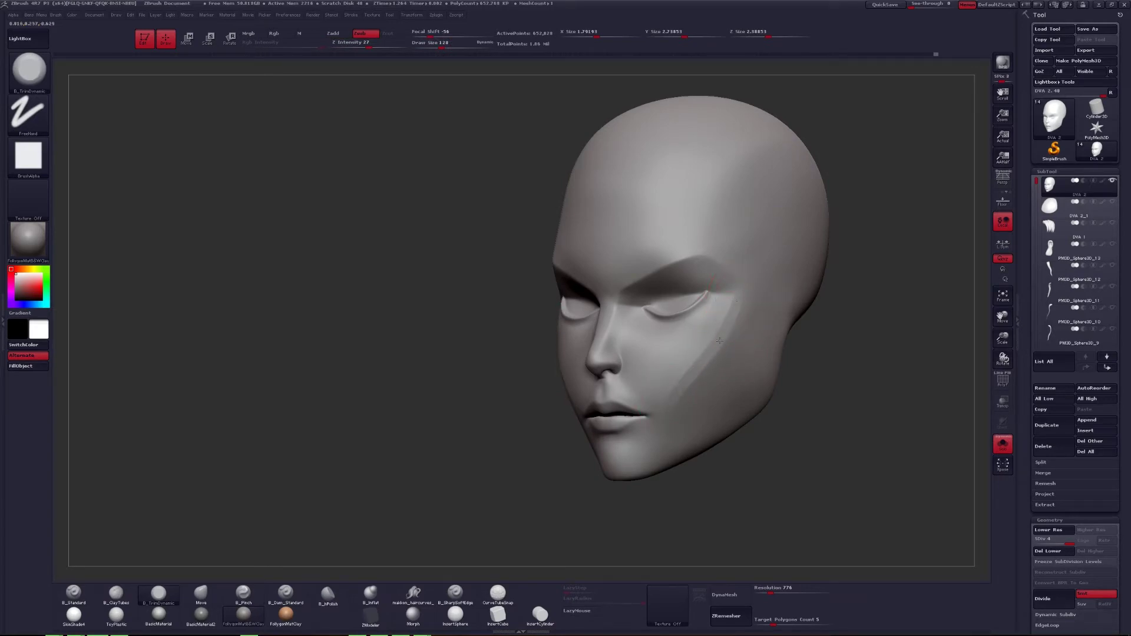
left_click_drag(688, 396, 676, 405)
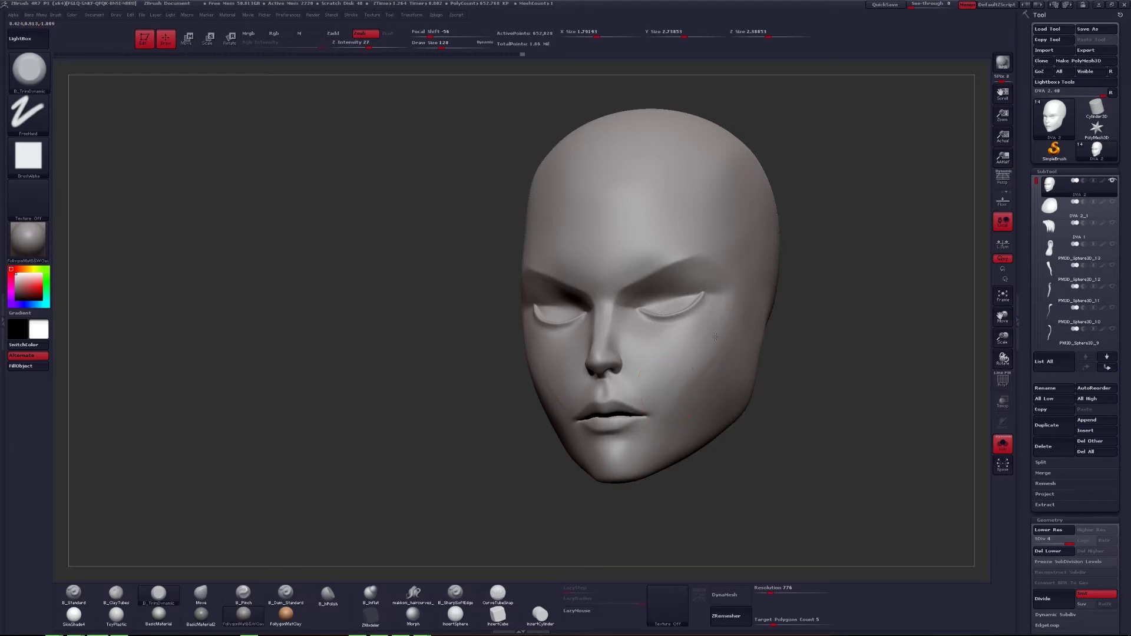
Lower the head to subdivision level 3 and smooth the side of the cheek, then compare the bust with and without perspective.
key("shift+d")
left_click_drag(720, 379, 744, 311, "shift")
left_click_drag(736, 242, 737, 268)
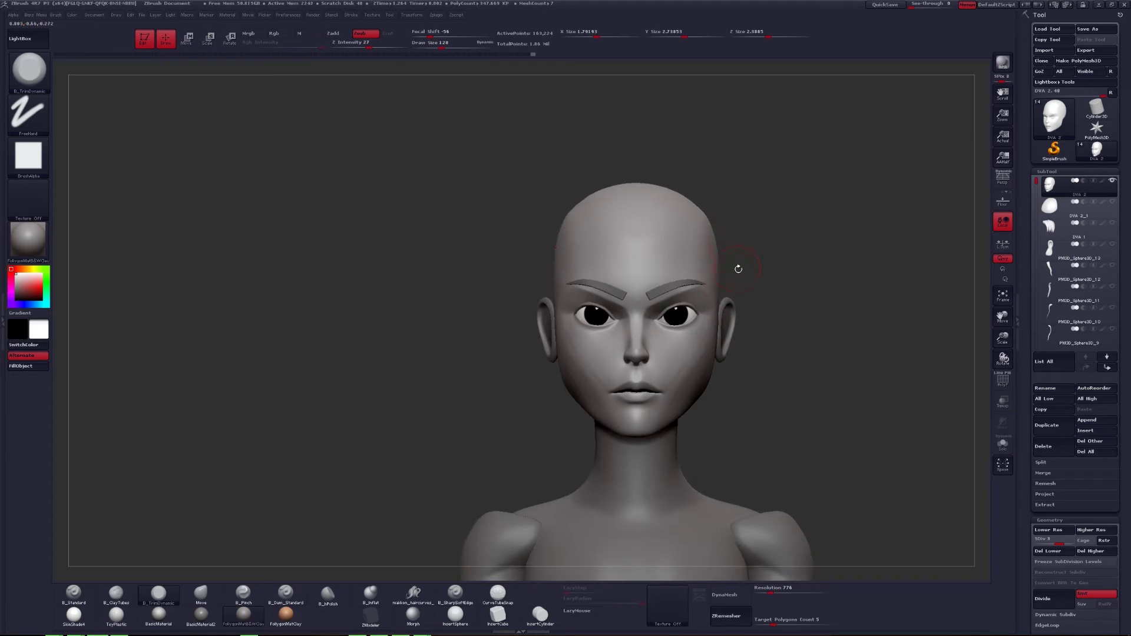
left_click(1002, 180)
left_click_drag(766, 354, 692, 362)
key("p")
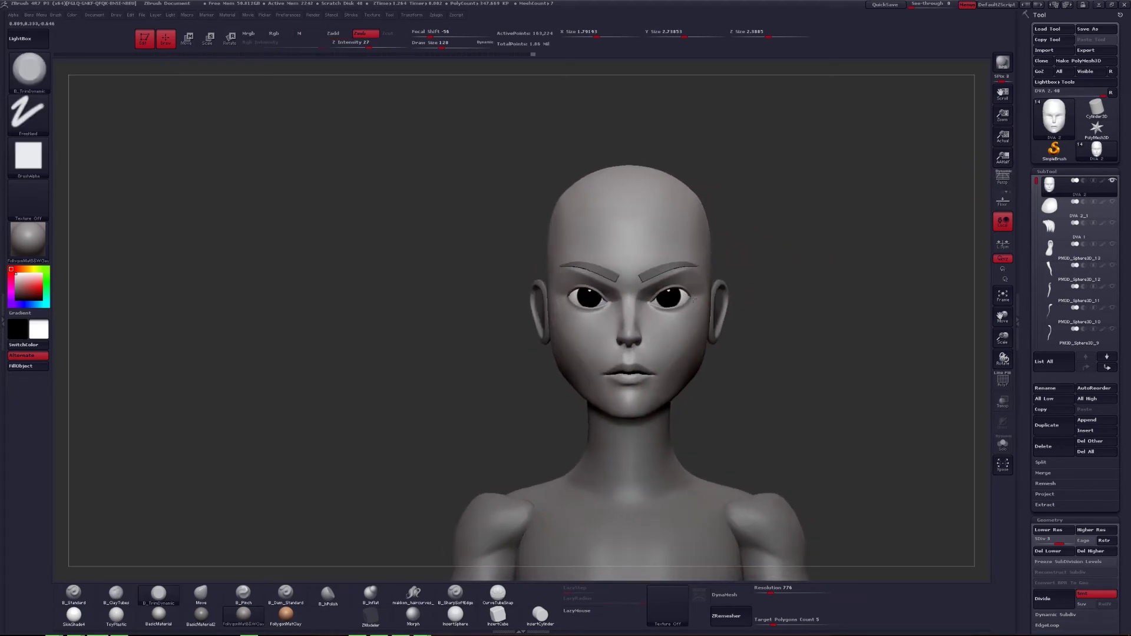
Isolate the head, lower it to subdivision level 1 and lasso-mask both sides of the face.
key("ctrl+shift+s")
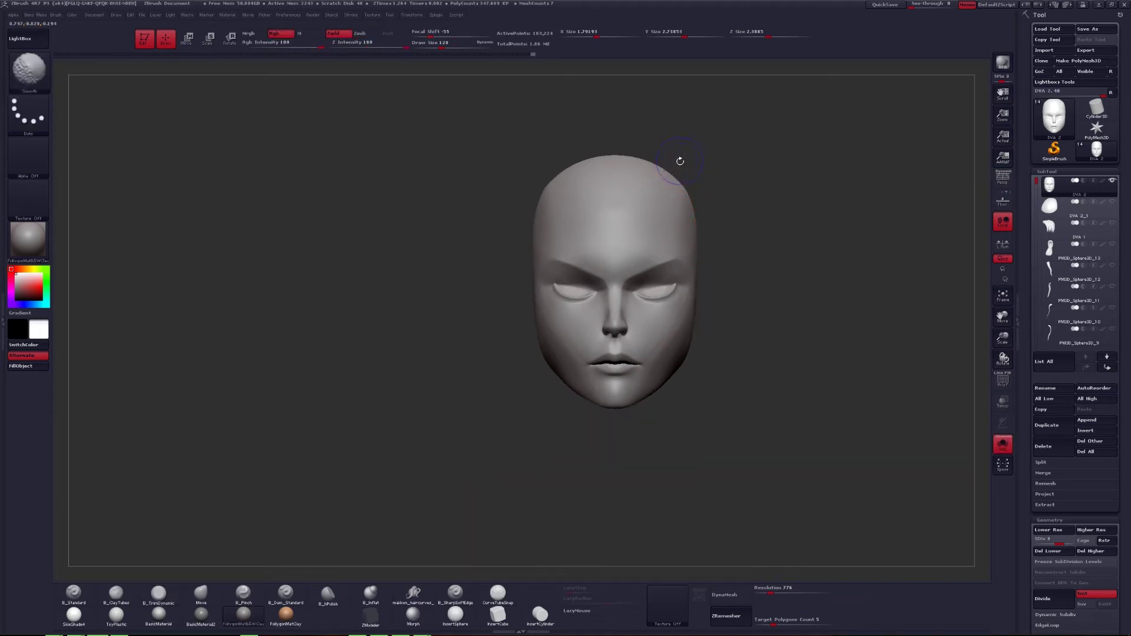
key("shift+d")
key("shift+d")
key("ctrl")
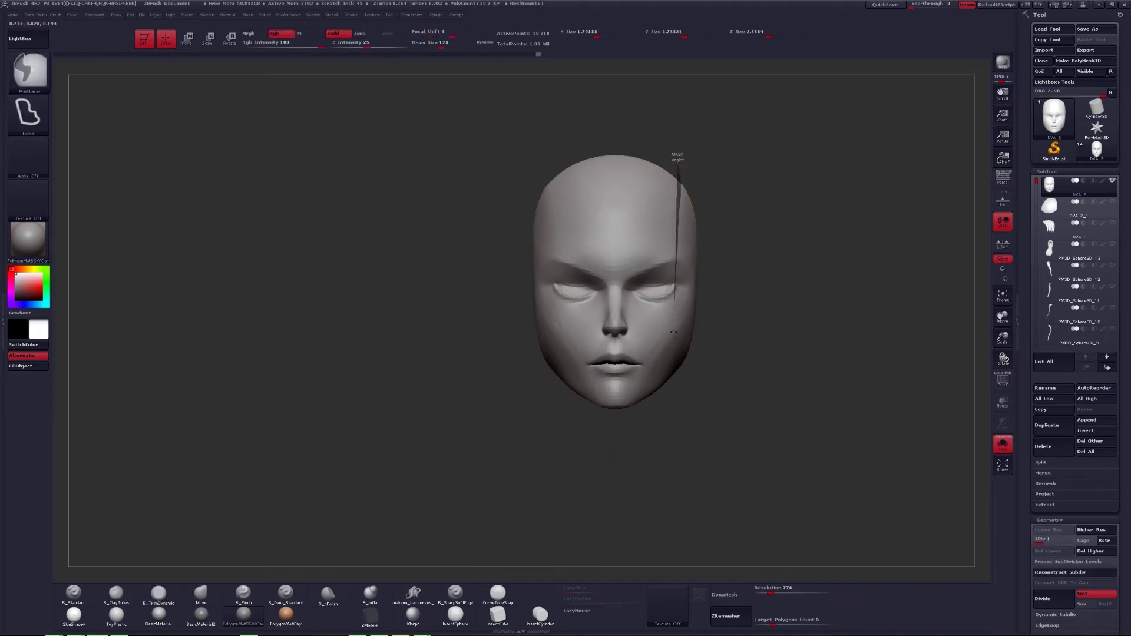
mouse_move(673, 333)
left_mouse_down("ctrl")
mouse_move(765, 424)
mouse_move(695, 162)
left_mouse_up("ctrl")
mouse_move(712, 274)
left_mouse_down("ctrl")
mouse_move(654, 346)
mouse_move(742, 424)
mouse_move(759, 336)
left_mouse_up("ctrl")
Blur the mask's edges and invert it to leave only the sides of the head unmasked.
key("ctrl+shift+s")
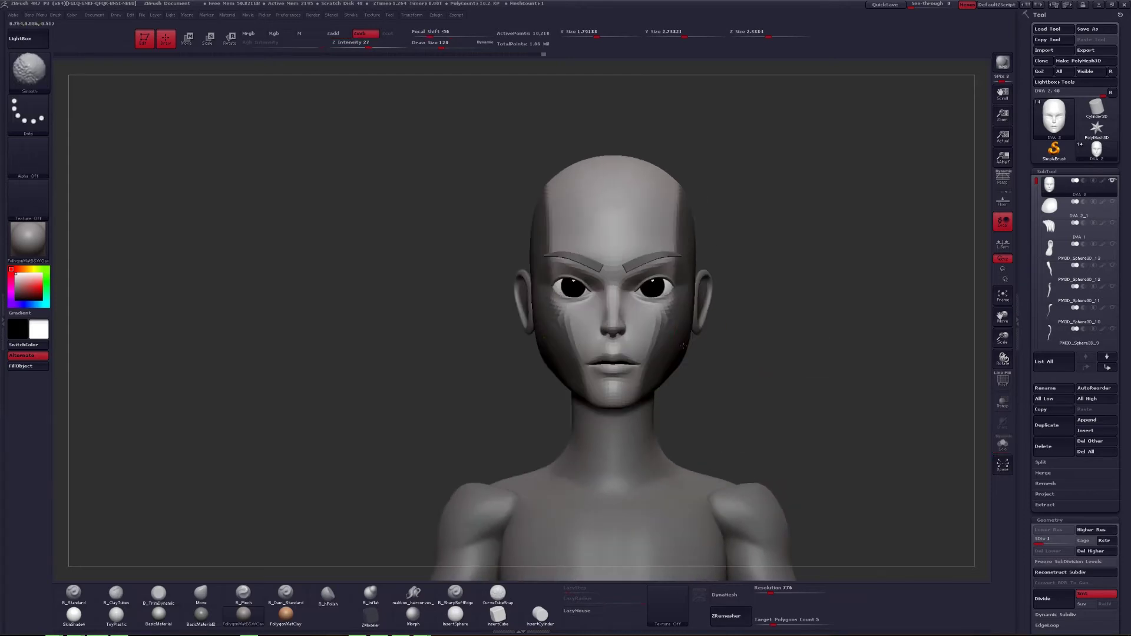
left_click(682, 348, "ctrl")
left_click(710, 349, "ctrl")
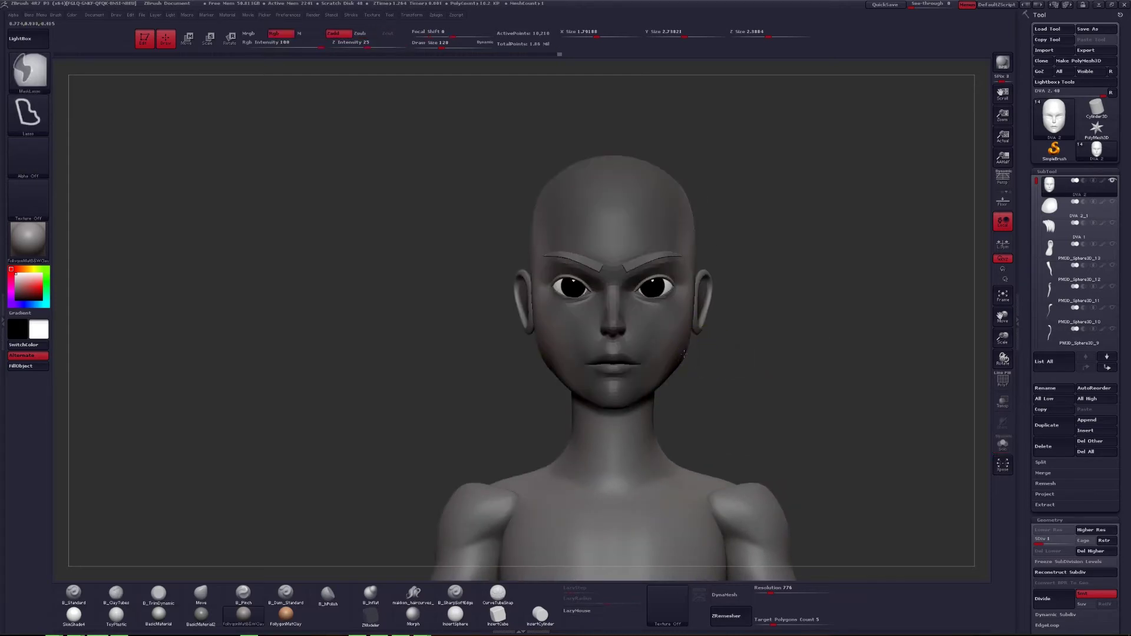
Narrow the head by moving its unmasked sides inward with the Transpose line.
key("ctrl+shift+s")
key("w")
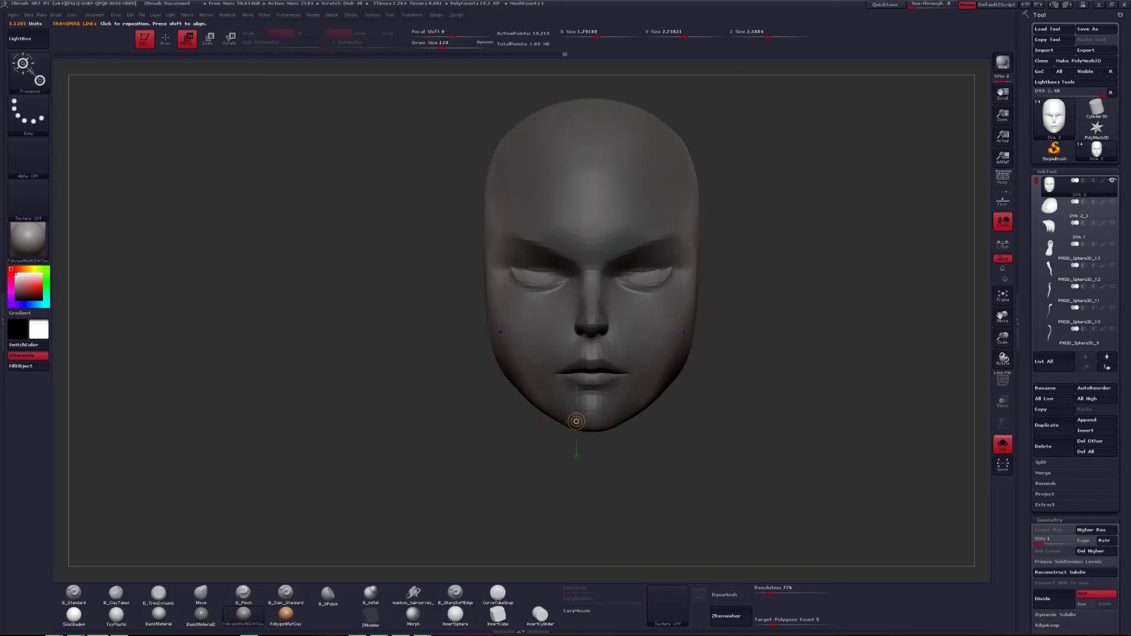
left_click_drag(723, 332, 717, 330)
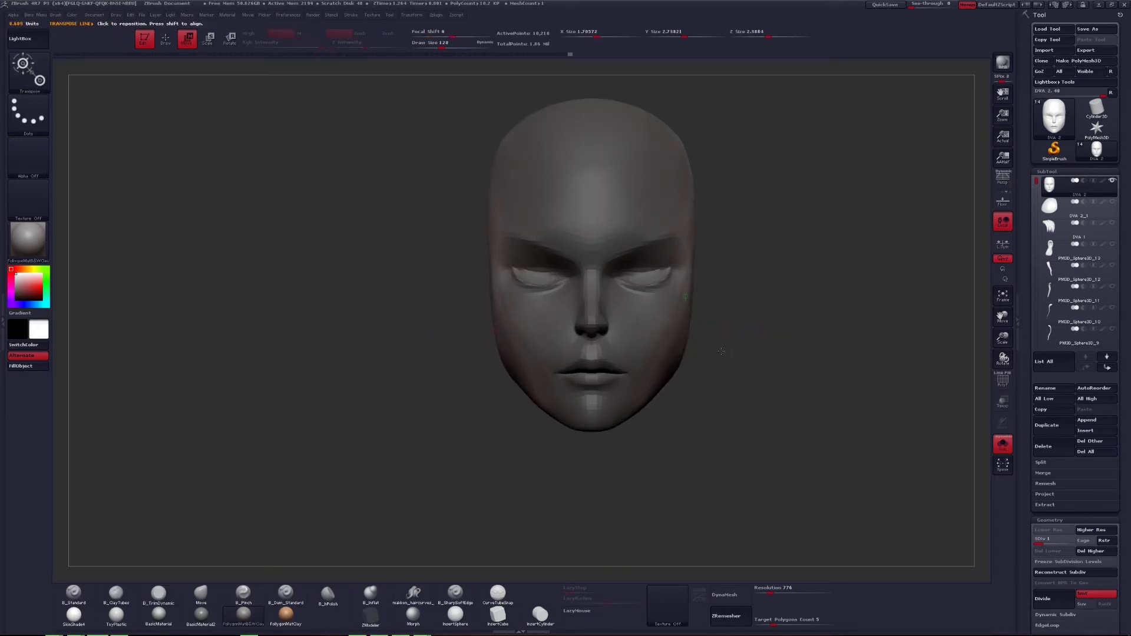
key("ctrl+shift+s")
left_click_drag(696, 405, 711, 410, "alt")
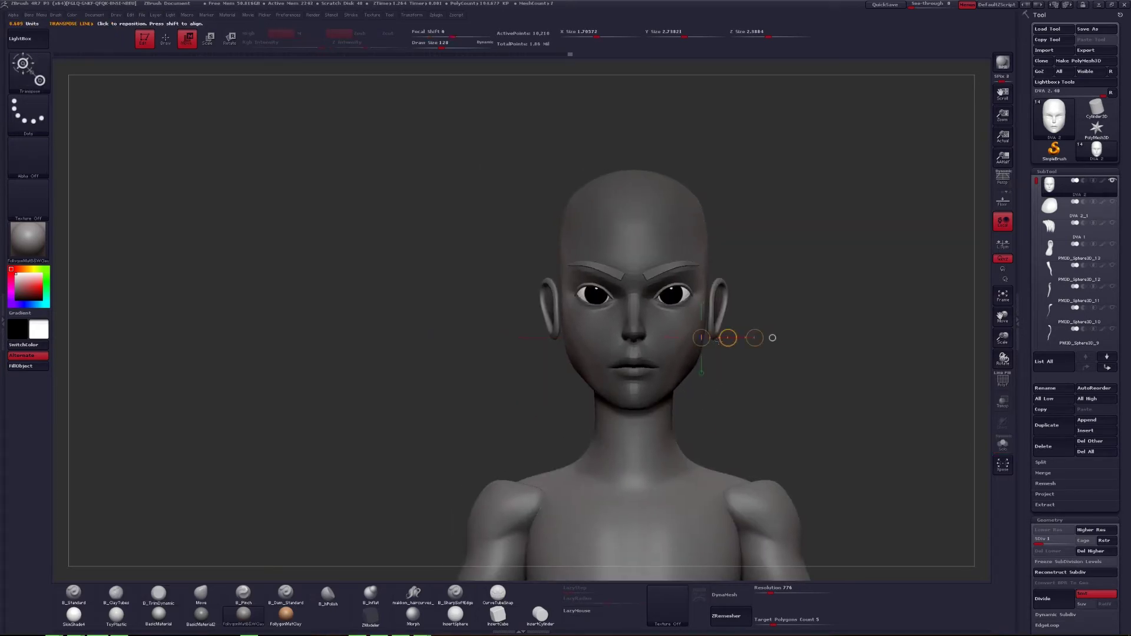
mouse_move(728, 337)
left_mouse_down()
mouse_move(712, 371)
mouse_move(730, 353)
left_mouse_up()
key("q")
Adjust the outer eye and temple areas of the head with the Move brush at draw size 212.
key("ctrl+shift+s")
key("b")
key("m")
key("v")
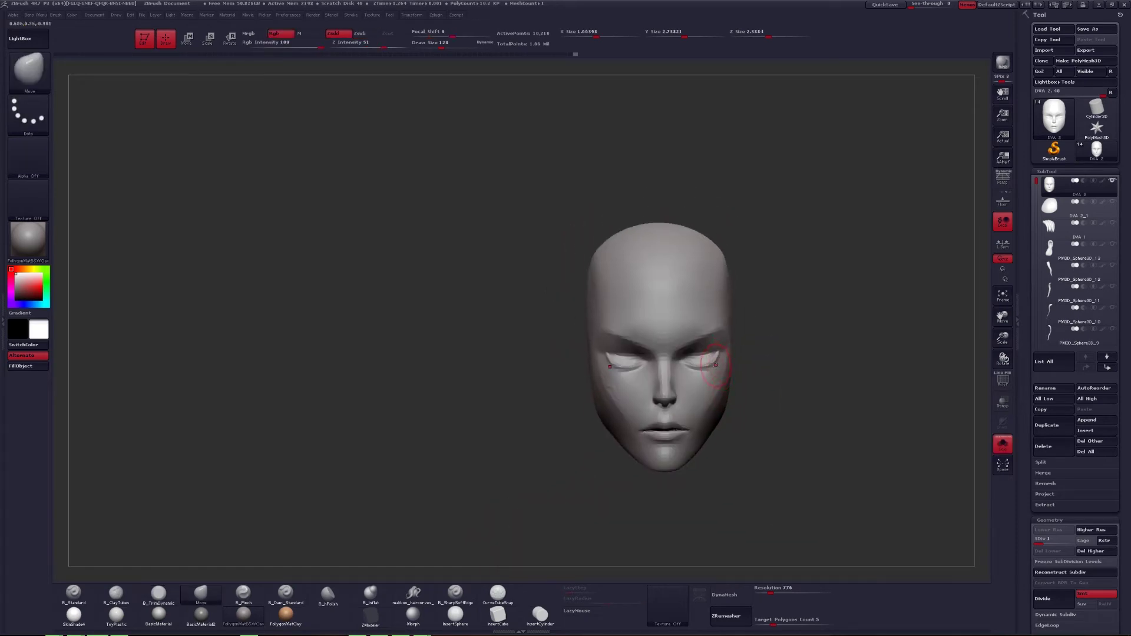
key("space")
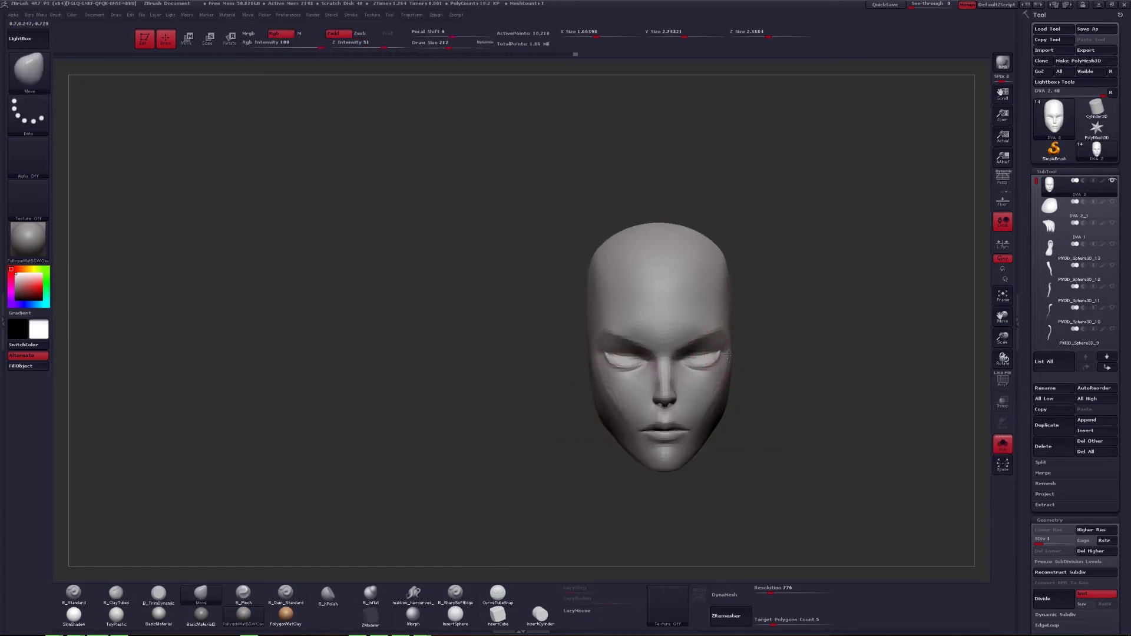
key("ctrl+shift+s")
key("space")
left_click_drag(728, 360, 710, 360)
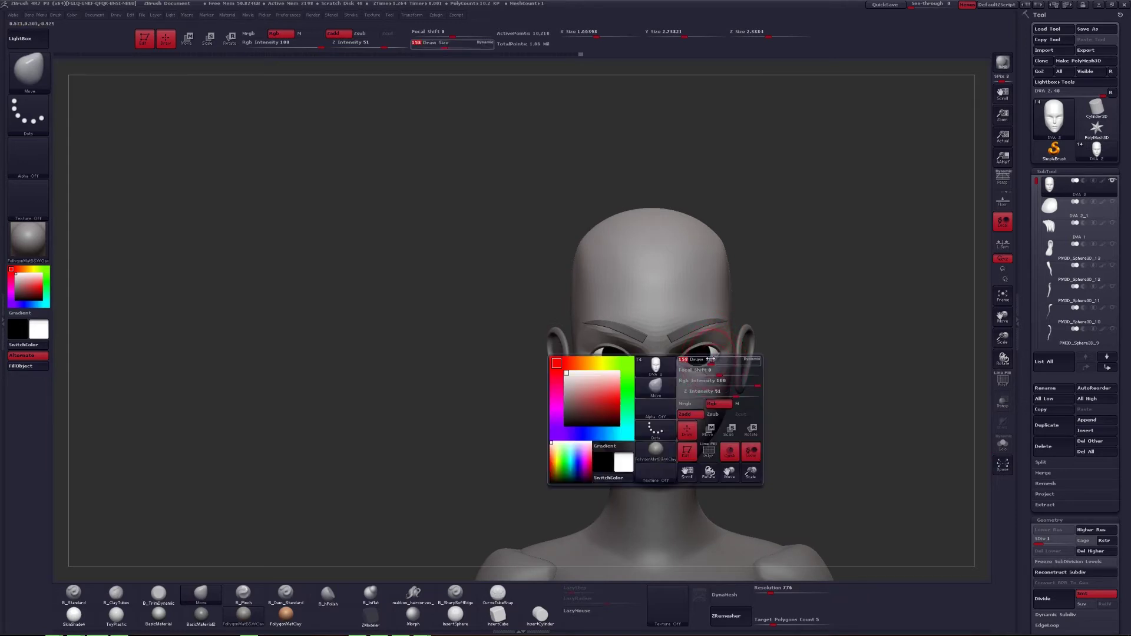
Raise the head to subdivision level 4 and adjust the area beneath the eyes with the Move brush.
key("d")
key("d")
key("d")
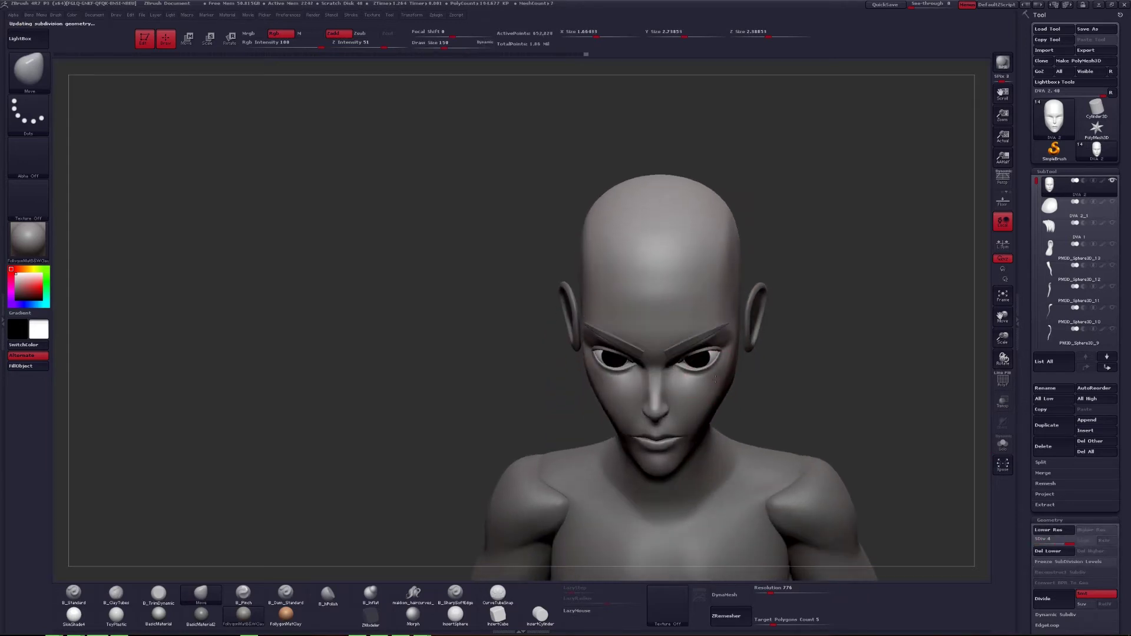
key("space")
left_click_drag(714, 378, 707, 358)
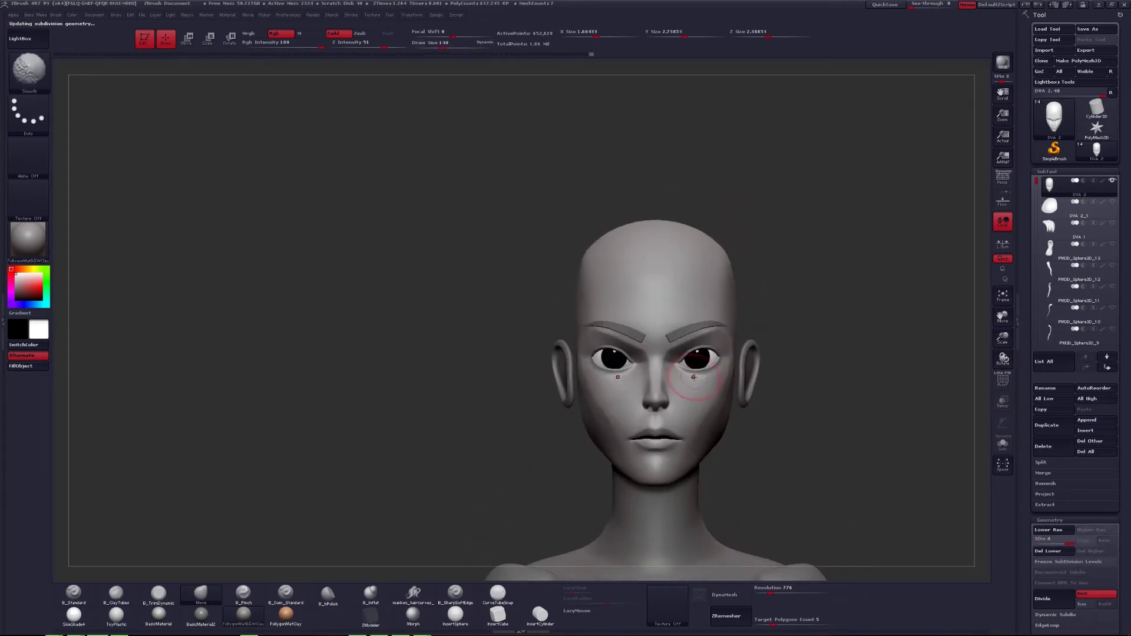
mouse_move(693, 377)
left_mouse_down()
mouse_move(641, 383)
mouse_move(739, 391)
mouse_move(682, 392)
left_mouse_up()
Lower the head to subdivision level 2 and reshape the cheeks beneath the eyes with the Move brush at draw size 128.
key("shift+d")
key("shift+d")
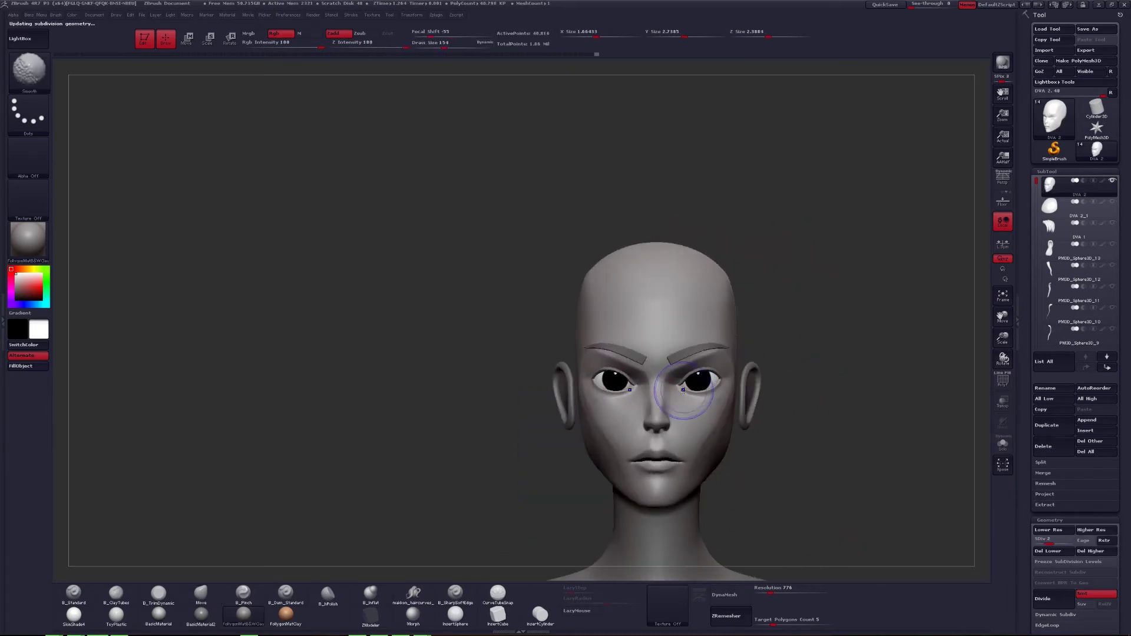
key("space")
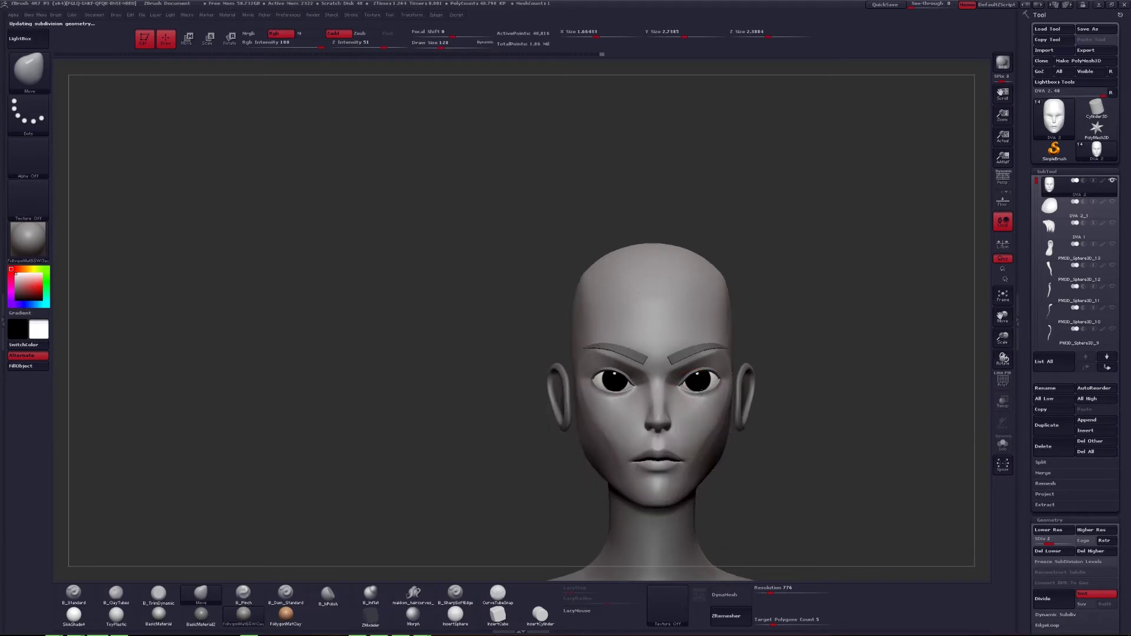
mouse_move(684, 396)
left_mouse_down()
mouse_move(698, 398)
mouse_move(671, 402)
mouse_move(705, 403)
mouse_move(684, 395)
mouse_move(701, 396)
mouse_move(695, 407)
mouse_move(705, 365)
left_mouse_up()
key("space")
key("space")
Check the face at subdivision level 4 and return the head to subdivision level 2.
key("d")
key("d")
key("space")
key("alt+s")
key("alt+s")
key("shift+d")
key("shift+d")
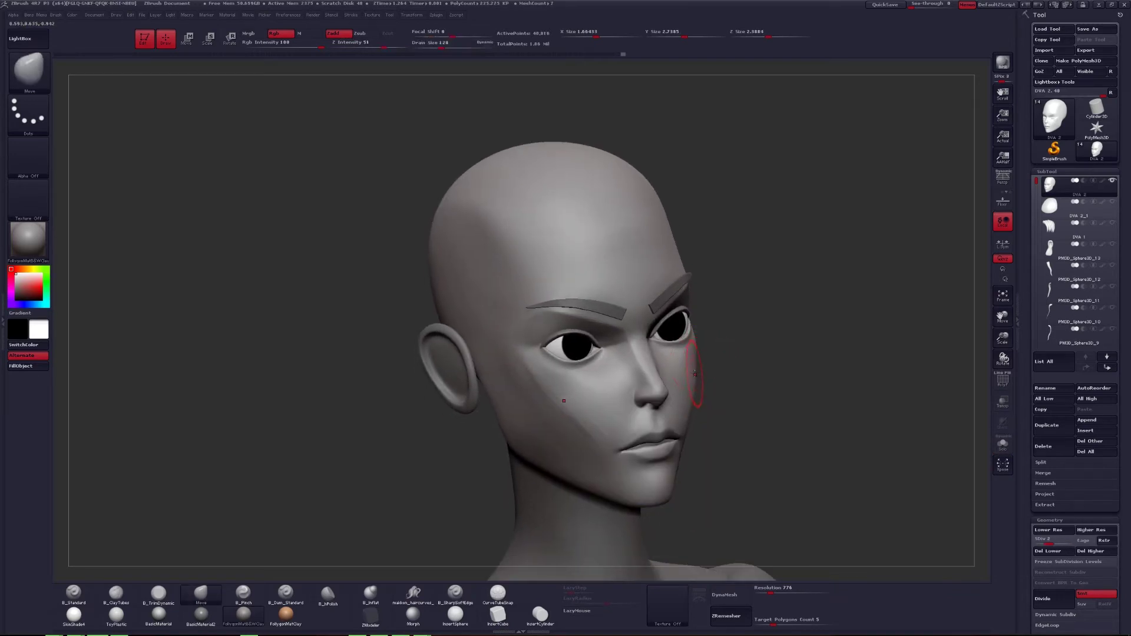
Adjust the cheek contour beneath the eye with the Move brush and raise the head to subdivision level 4.
left_click_drag(698, 371, 688, 380)
key("d")
key("d")
Isolate the head and build up the cheekbone plane from the outer eye toward the mouth with the ClayTubes brush.
key("b")
key("c")
key("t")
key("alt+s")
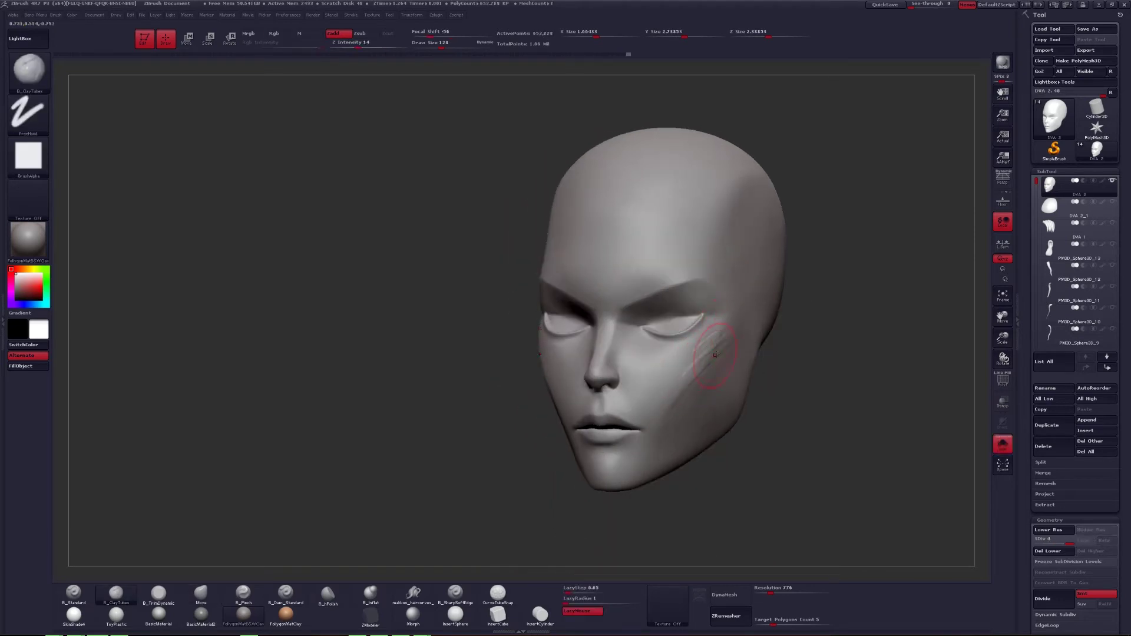
mouse_move(709, 380)
left_mouse_down()
mouse_move(688, 383)
mouse_move(730, 371)
mouse_move(722, 360)
mouse_move(746, 341)
mouse_move(695, 389)
mouse_move(682, 366)
mouse_move(673, 391)
left_mouse_up()
key("alt+s")
key("alt+s")
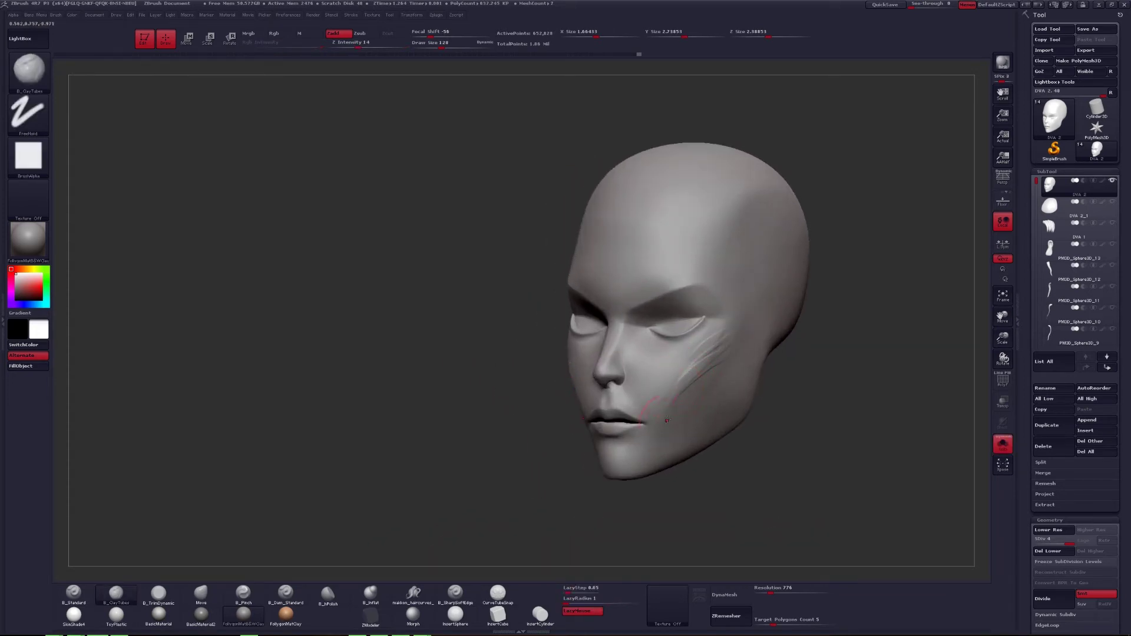
Flatten and smooth the cheek planes with the TrimDynamic brush while lowering the head to subdivision level 2.
key("b")
key("t")
key("d")
key("shift+d")
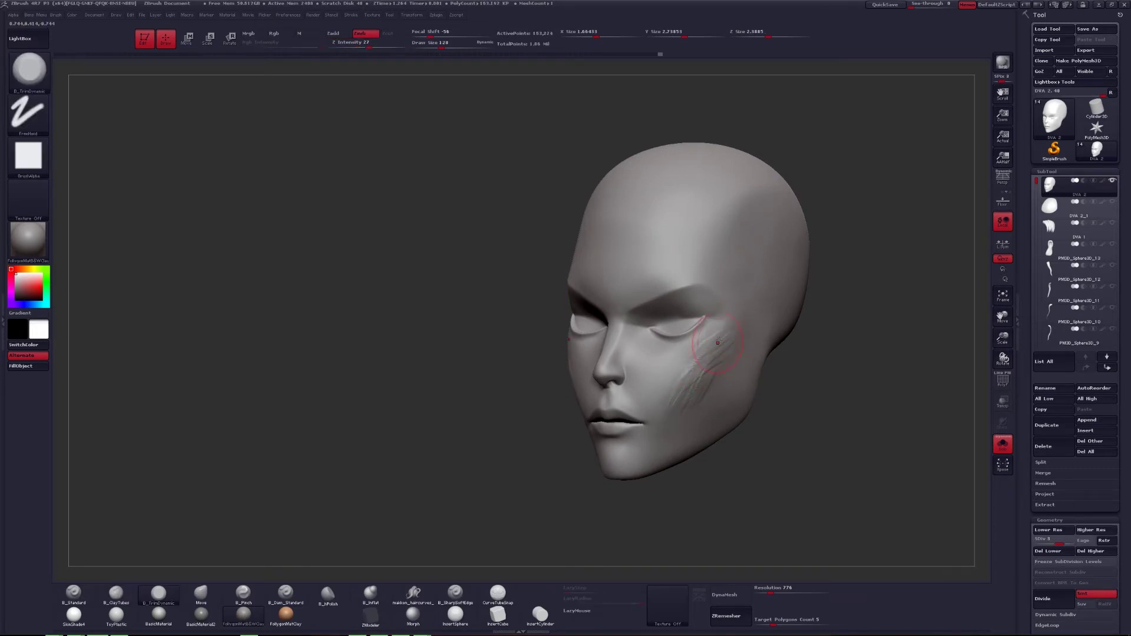
mouse_move(680, 397)
left_mouse_down("shift")
mouse_move(681, 379)
mouse_move(693, 377)
left_mouse_up("shift")
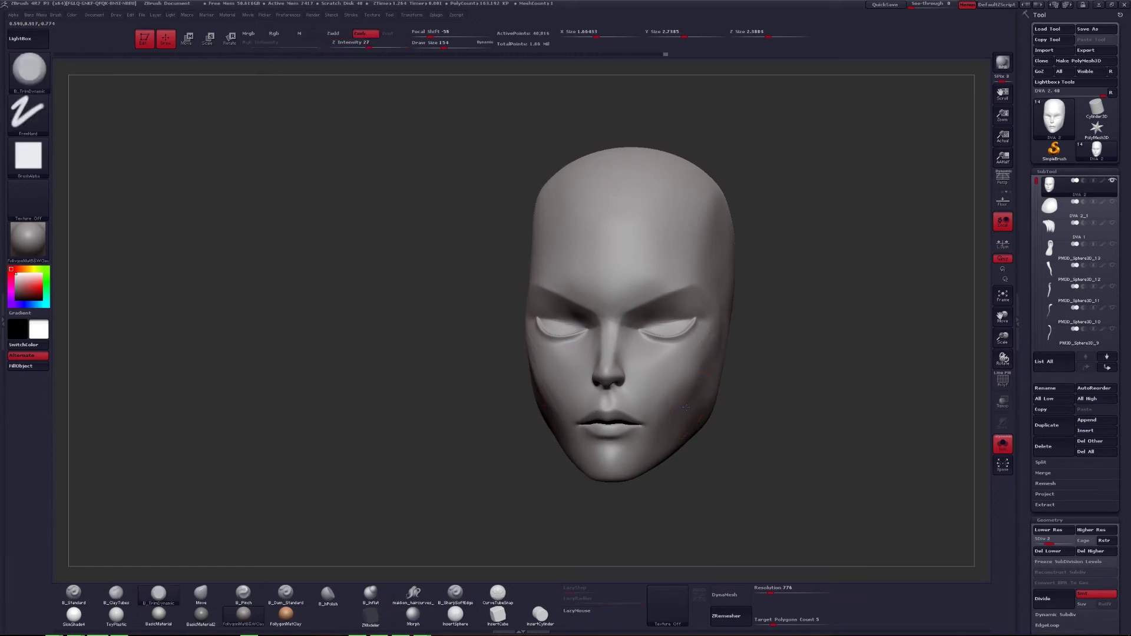
key("shift+d")
mouse_move(709, 363)
left_mouse_down()
mouse_move(675, 400)
mouse_move(714, 378)
mouse_move(720, 390)
mouse_move(707, 383)
mouse_move(729, 338)
left_mouse_up()
key("shift+s")
Build up the rear cheek and jaw planes below the ear with the ClayTubes brush at draw size 124.
key("b")
key("c")
key("t")
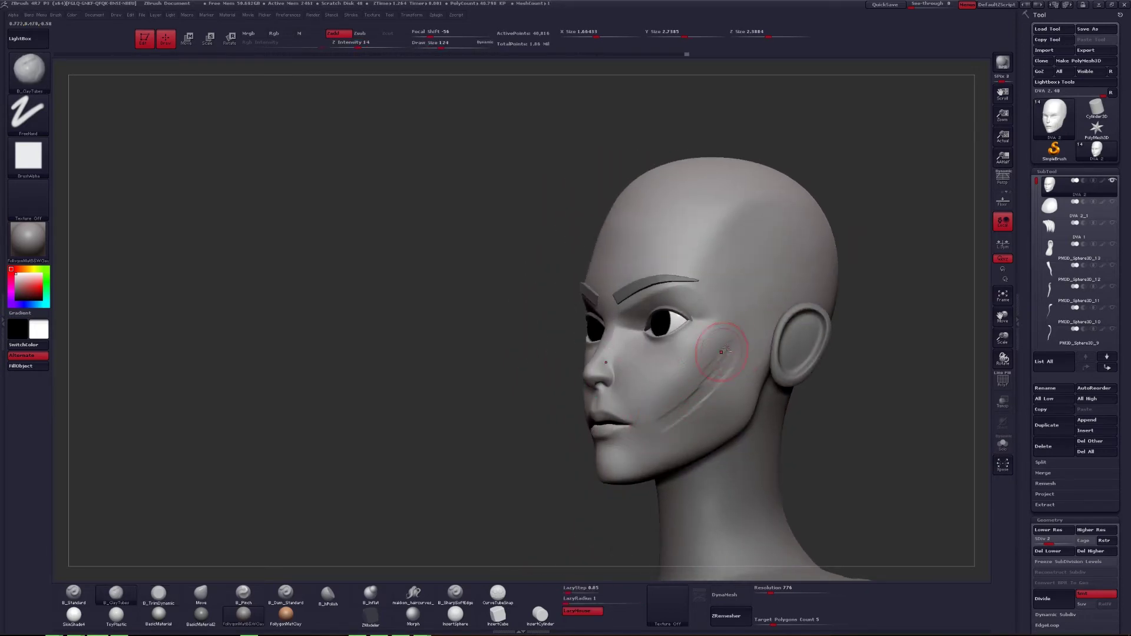
key("shift+s")
left_click_drag(711, 393, 739, 338)
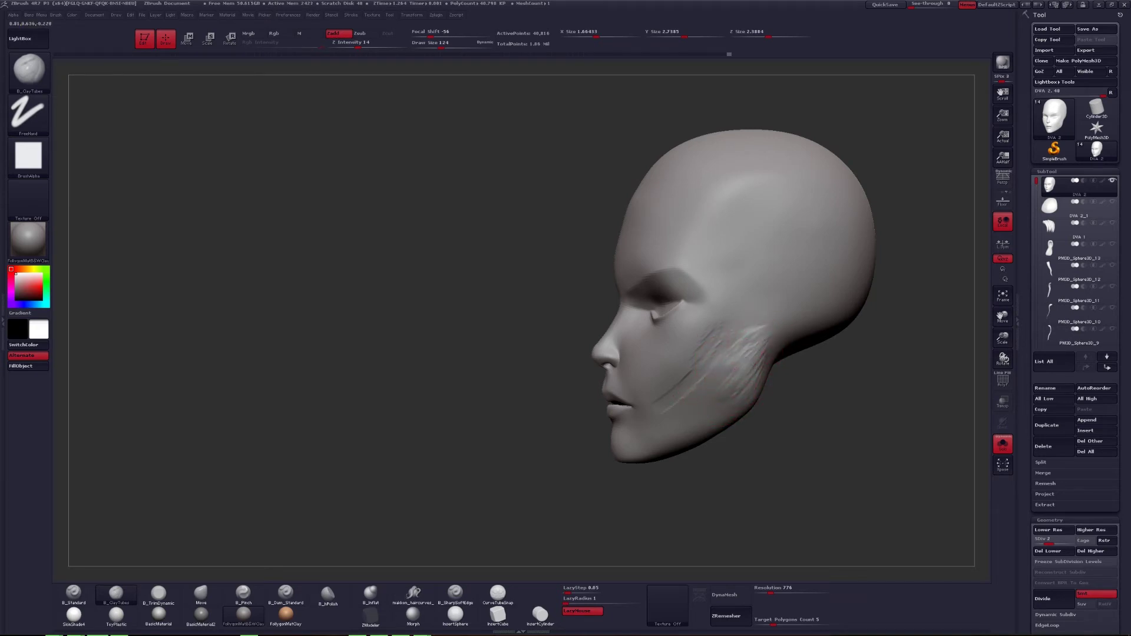
left_click_drag(755, 366, 754, 351)
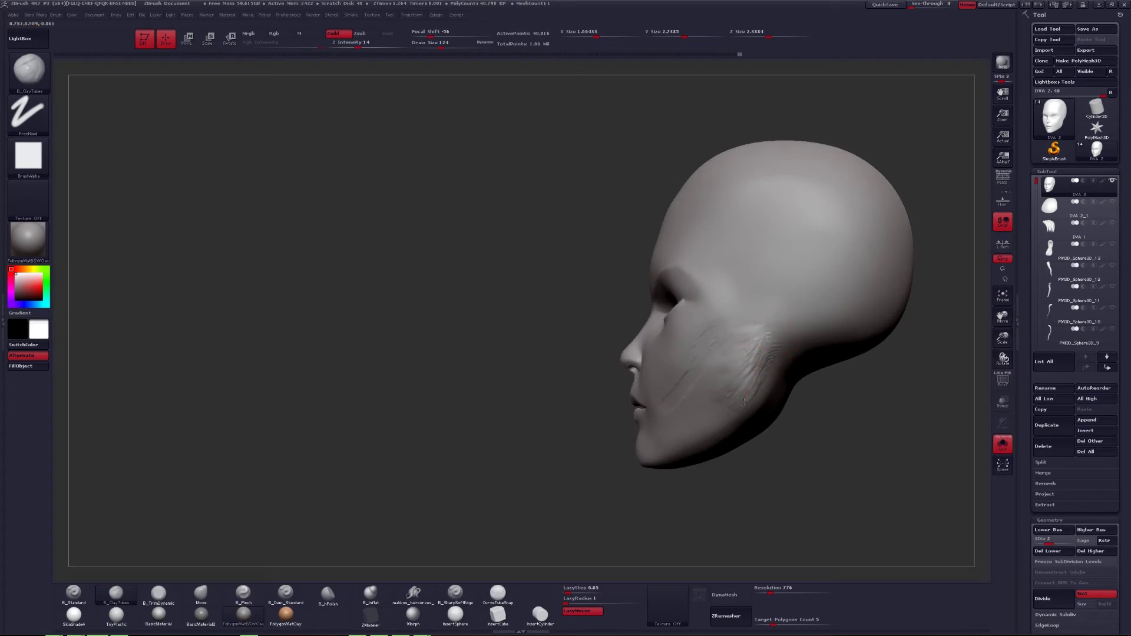
left_click_drag(744, 400, 752, 351)
mouse_move(729, 390)
left_mouse_down()
mouse_move(720, 363)
mouse_move(732, 391)
left_mouse_up()
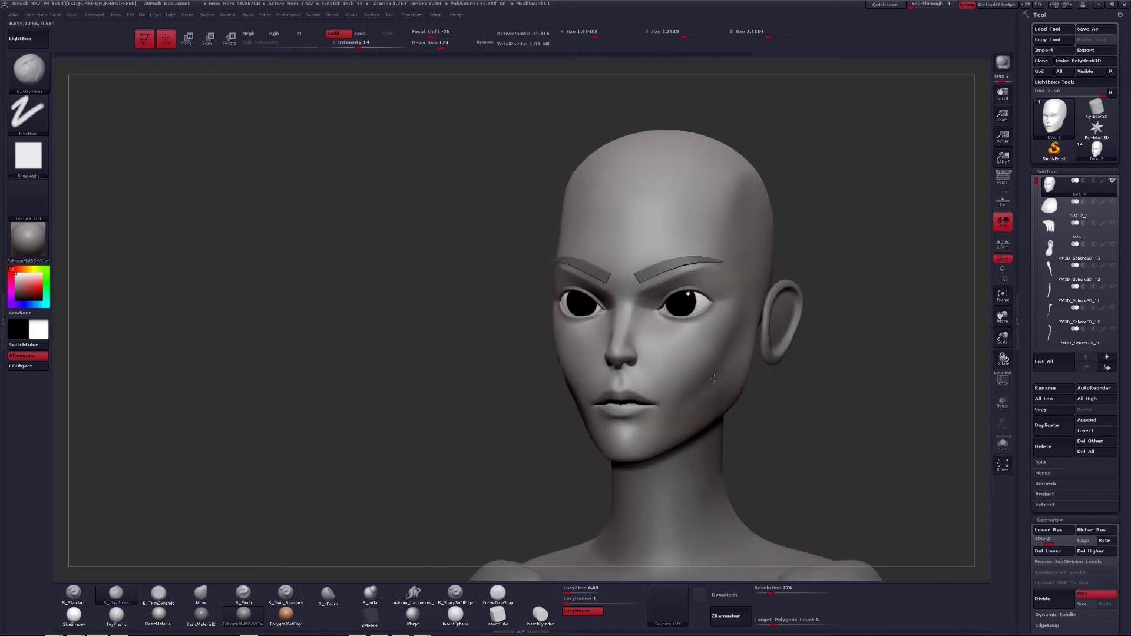
Flatten the cheek and jaw strokes with the TrimDynamic brush at draw size 148 and smooth them.
key("s")
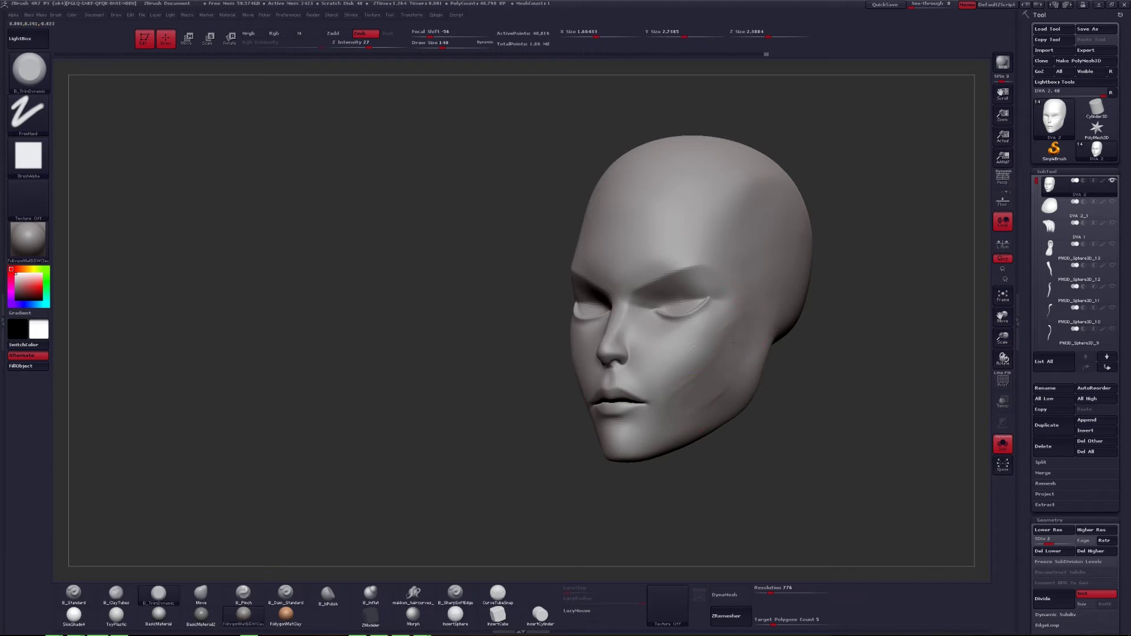
key("shift")
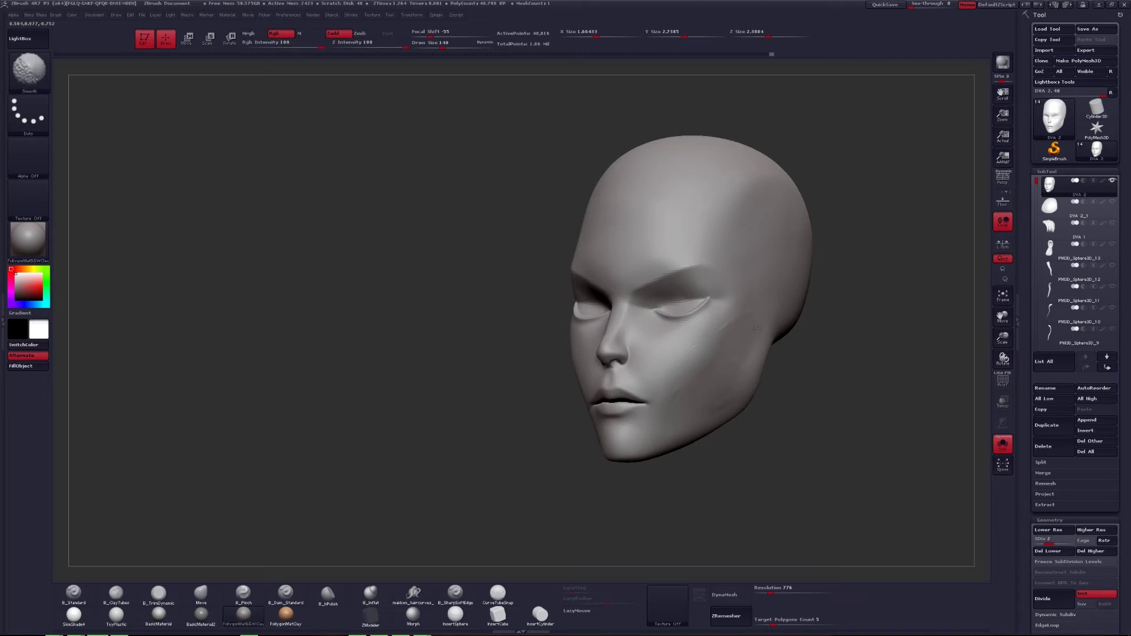
mouse_move(754, 328)
left_mouse_down()
mouse_move(727, 378)
mouse_move(753, 335)
mouse_move(750, 353)
mouse_move(808, 342)
mouse_move(764, 342)
left_mouse_up()
Reposition the eyebrows on the brow with the Move transpose tool and reselect the head.
key("ctrl+shift+s")
key("w")
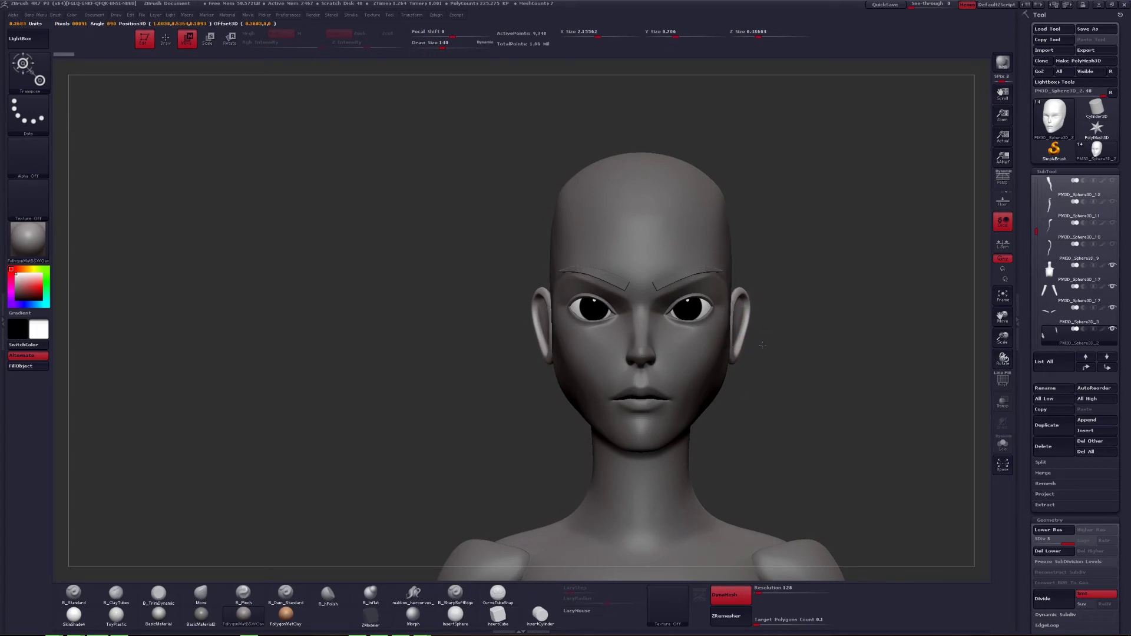
key("q")
left_click(704, 382, "alt")
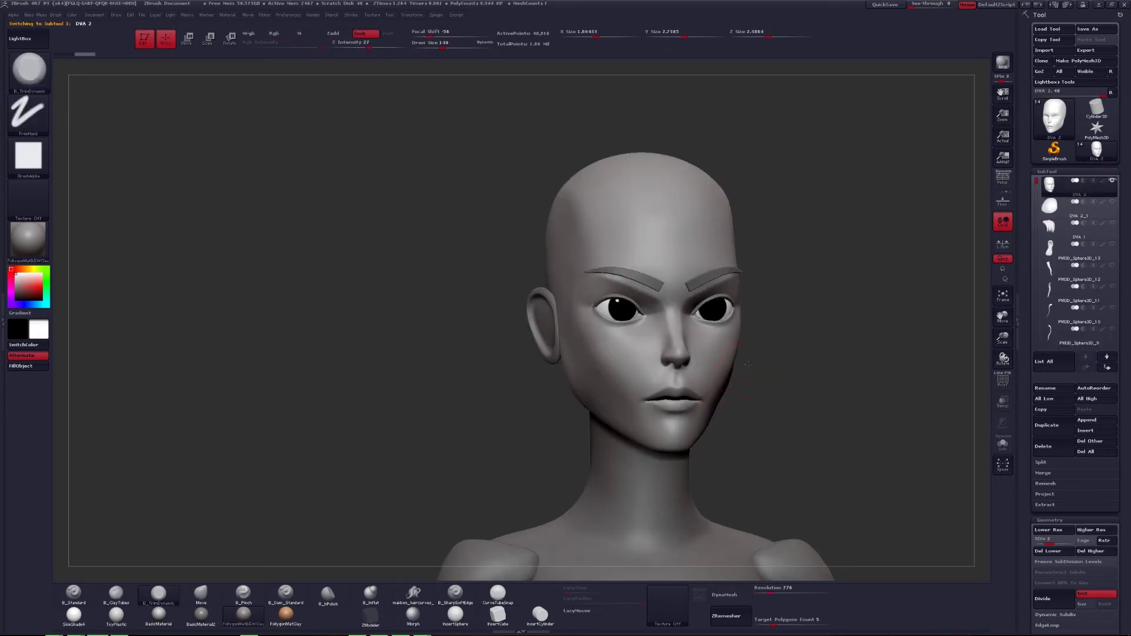
Turn on perspective, isolate the head and reshape the rear of the jaw with the Move brush at draw size 245.
mouse_move(707, 379)
left_mouse_down()
mouse_move(732, 373)
mouse_move(677, 378)
mouse_move(690, 399)
mouse_move(653, 398)
left_mouse_up()
left_click(1001, 178)
key("b")
key("m")
key("v")
key("space")
key("alt+s")
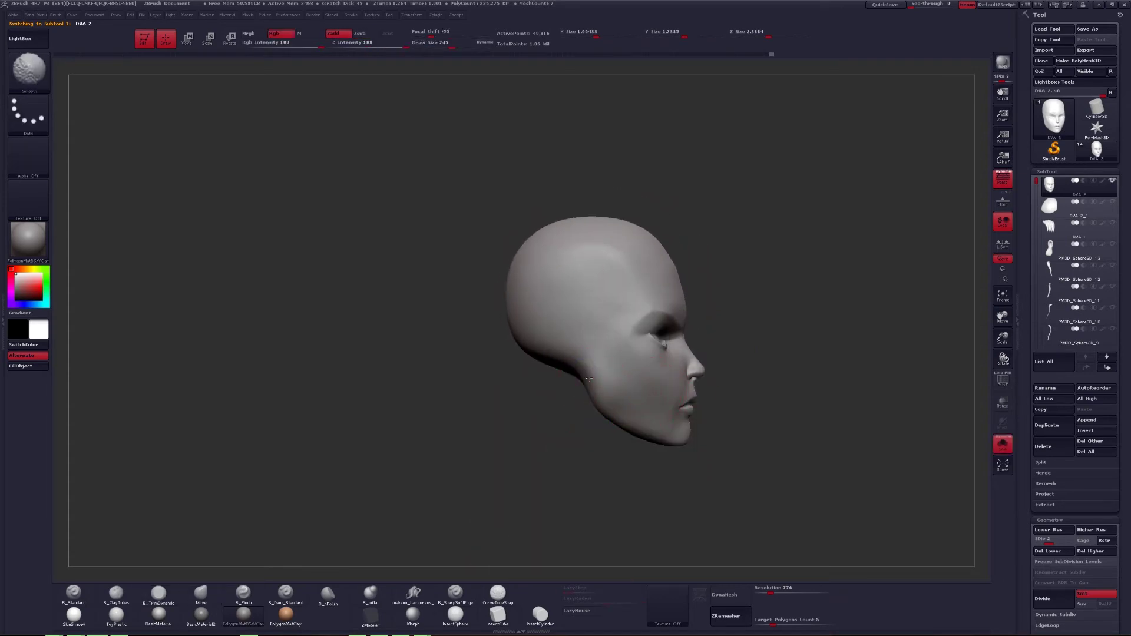
left_click_drag(587, 379, 556, 406)
Tighten the rear jaw edge below the ear on the isolated head with the Pinch brush, and show all parts again.
key("b")
key("p")
key("i")
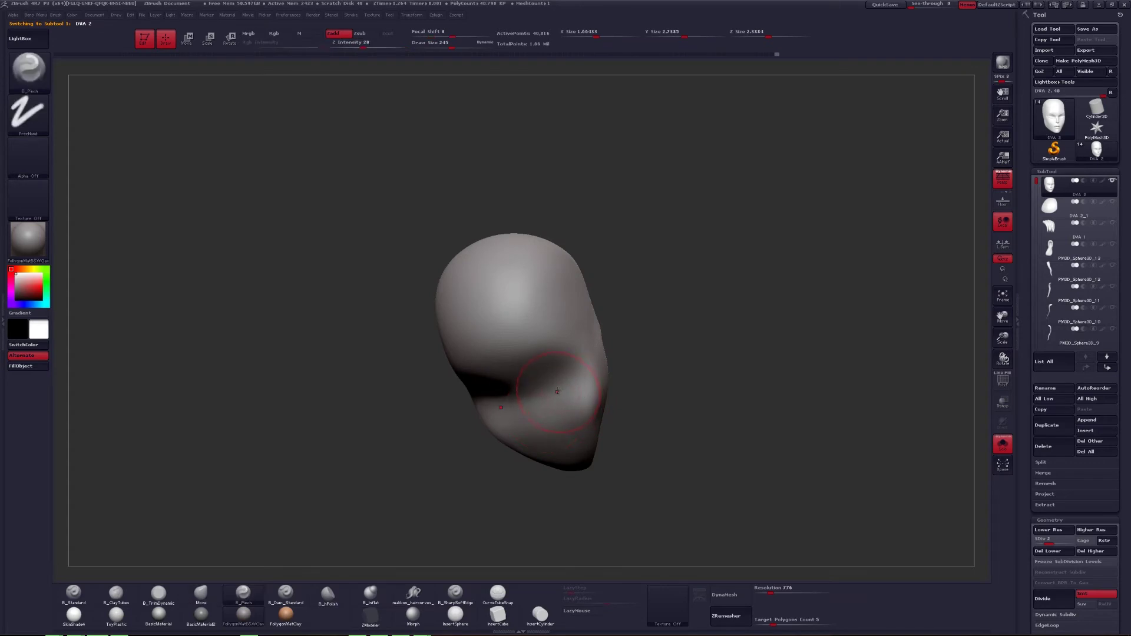
key("space")
left_click_drag(557, 391, 589, 375)
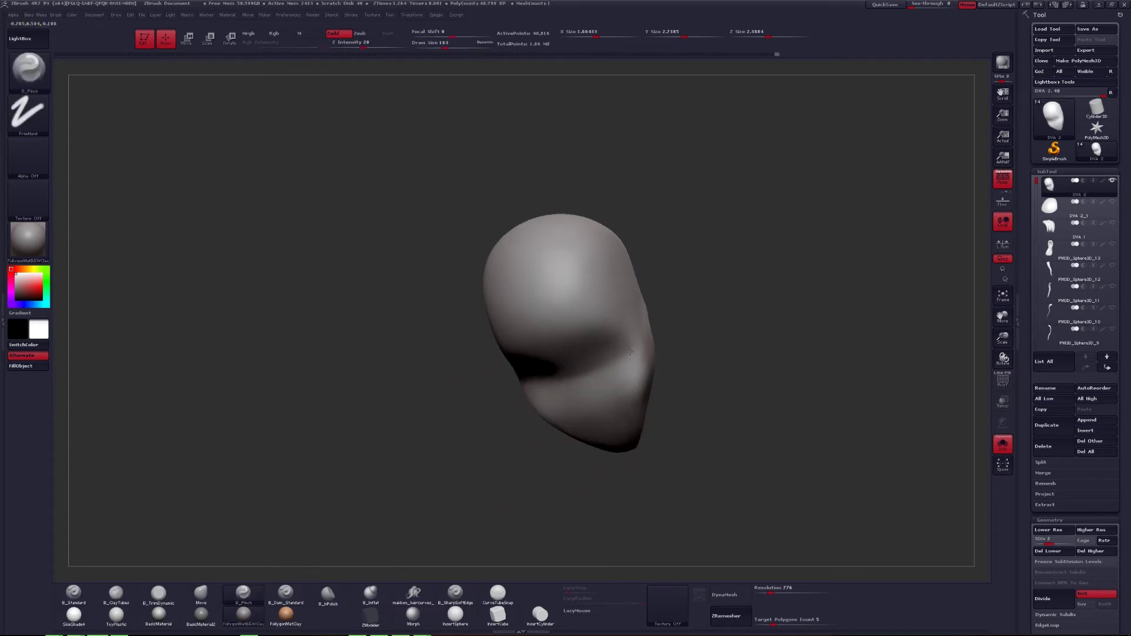
left_click_drag(624, 356, 595, 392)
key("alt+s")
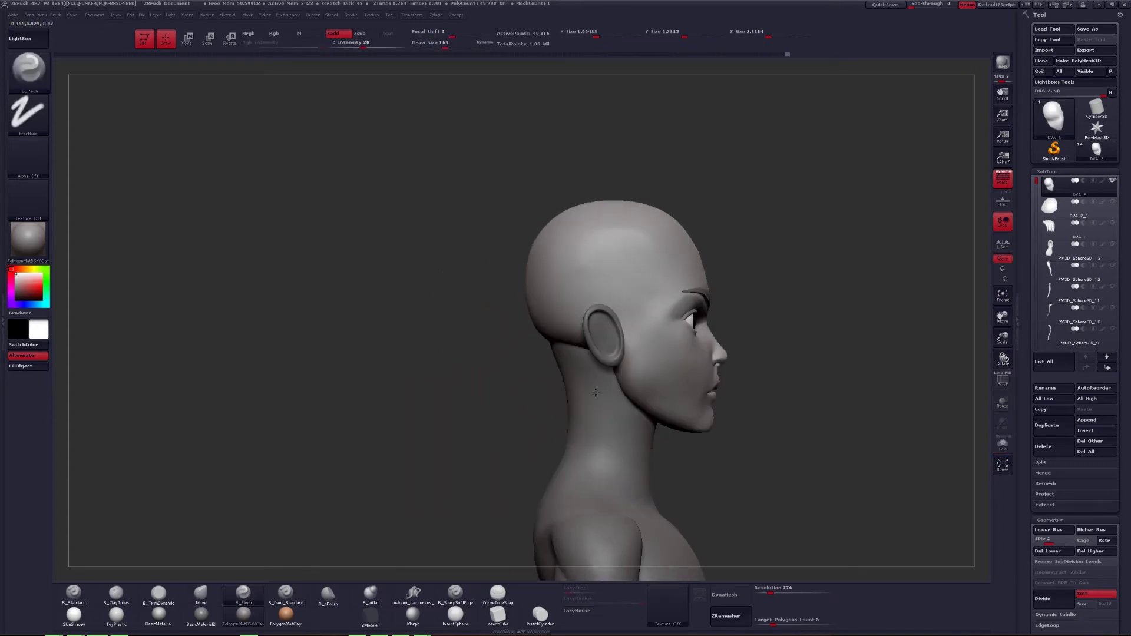
Adjust the jawline and the back of the jaw from side and rear views with the Move brush.
key("b")
key("m")
key("v")
key("space")
mouse_move(677, 406)
left_mouse_down()
mouse_move(736, 393)
mouse_move(701, 386)
left_mouse_up()
key("alt+s")
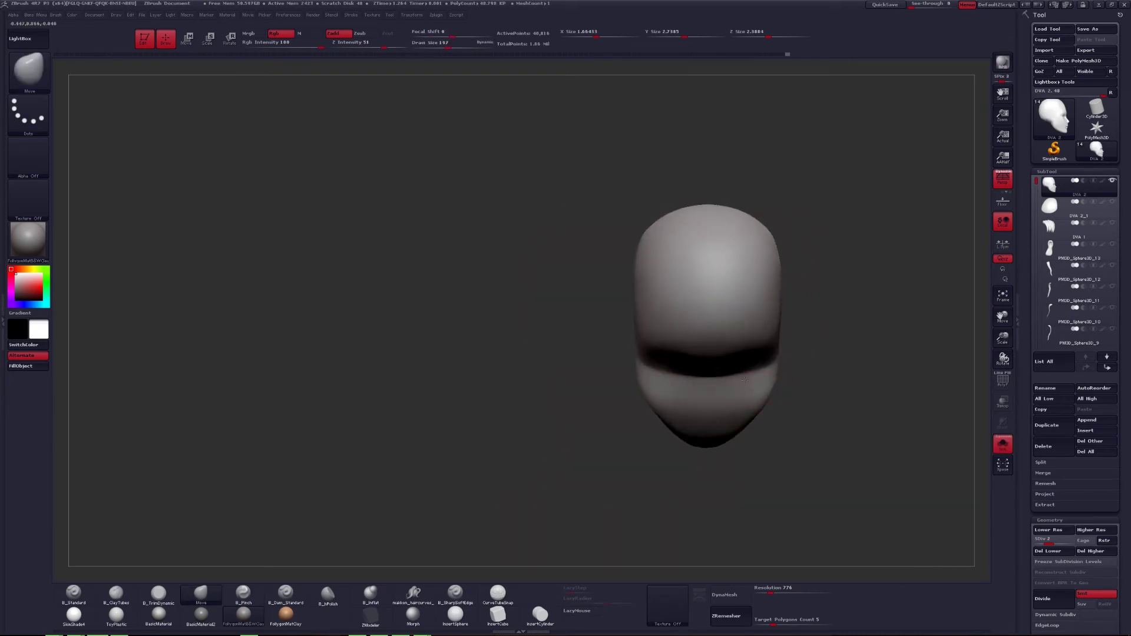
key("space")
key("alt+s")
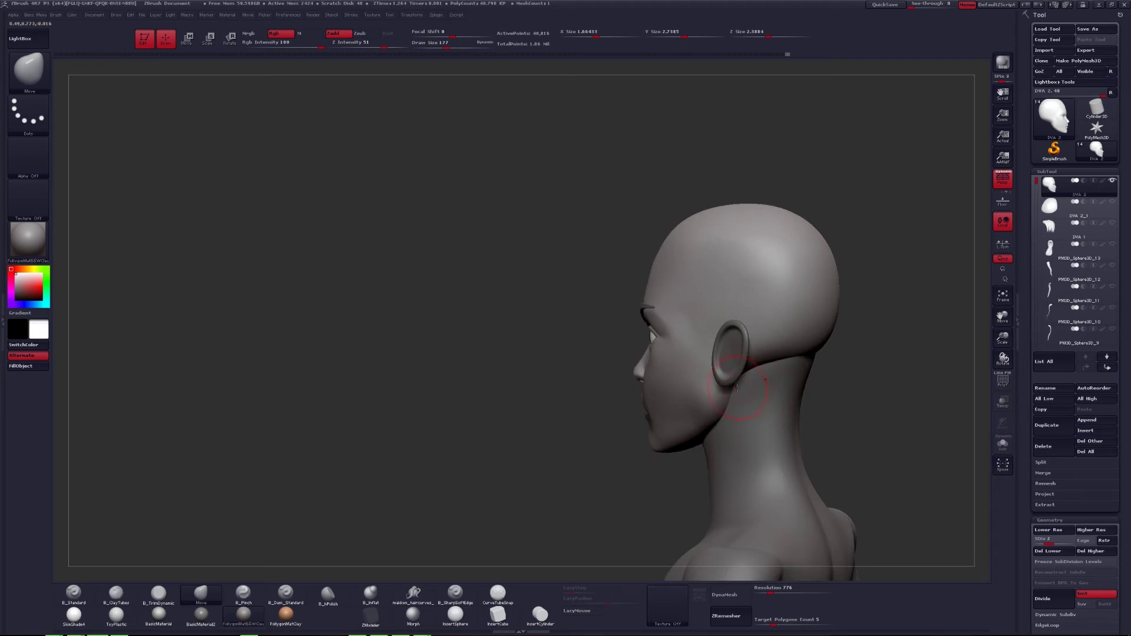
left_click_drag(854, 388, 705, 366)
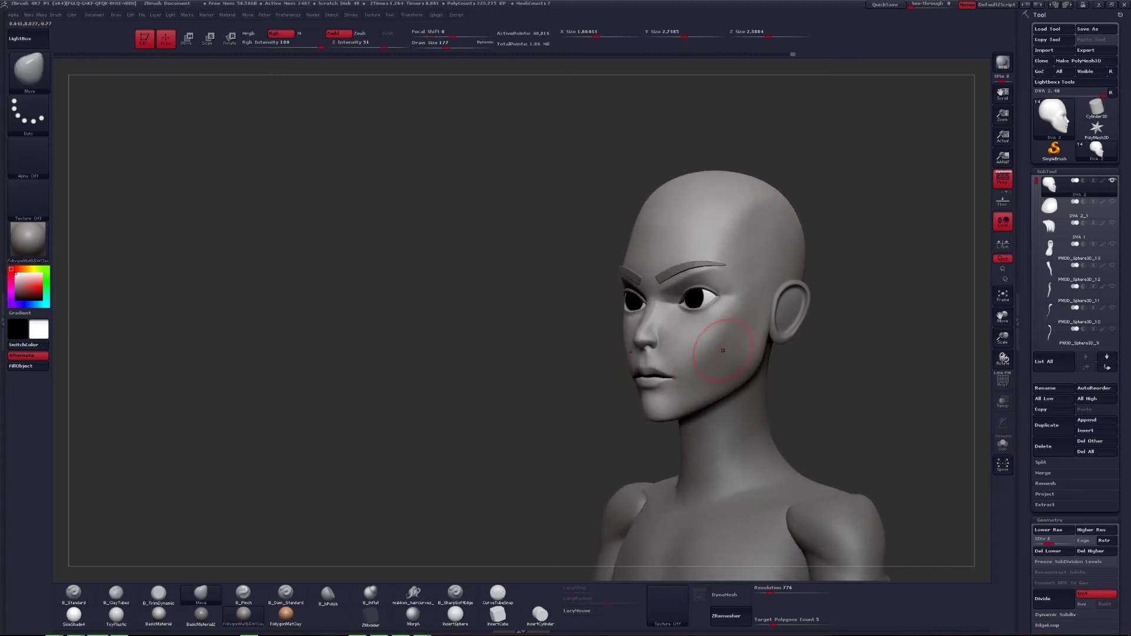
Isolate the head and sharpen the cheek plane edge between the cheekbone and mouth with the Pinch brush.
key("b")
key("p")
key("i")
key("alt+s")
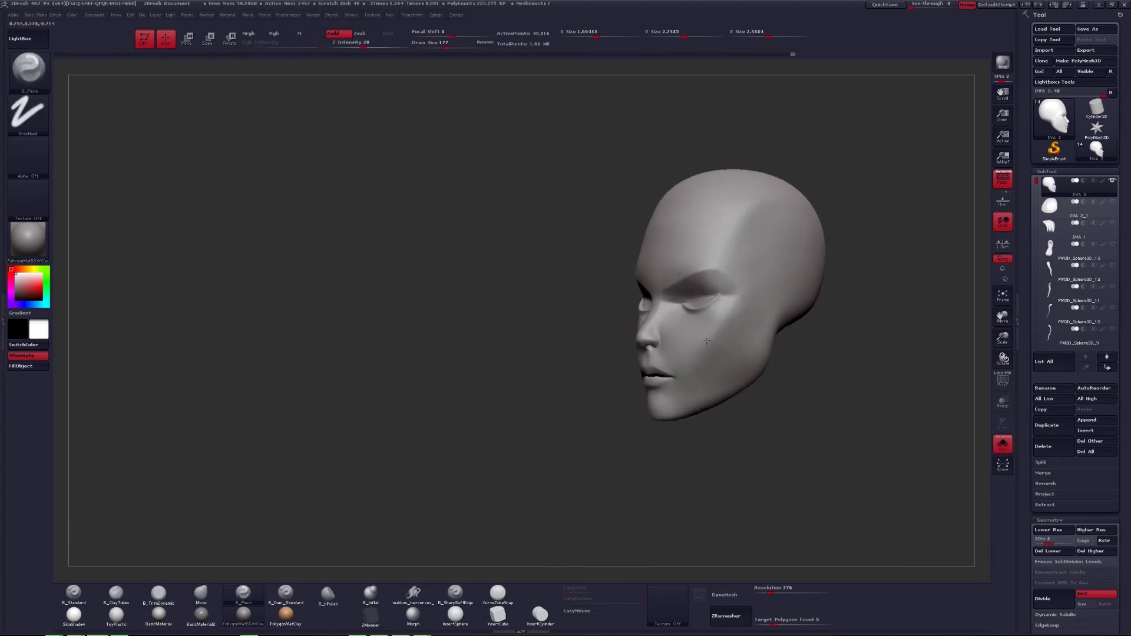
mouse_move(706, 353)
left_mouse_down()
mouse_move(694, 381)
mouse_move(765, 359)
mouse_move(688, 373)
left_mouse_up()
key("alt+s")
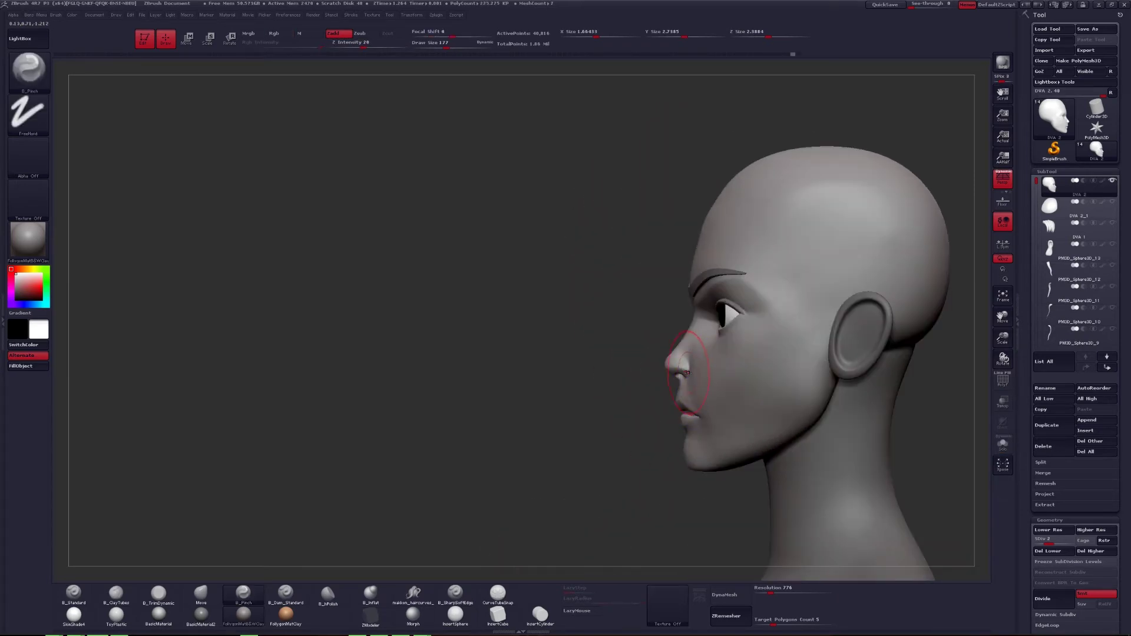
Reshape the lower face profile and the cheeks beside the mouth with the Move brush, enlarging the draw size to 262.
key("b")
key("m")
key("v")
key("space")
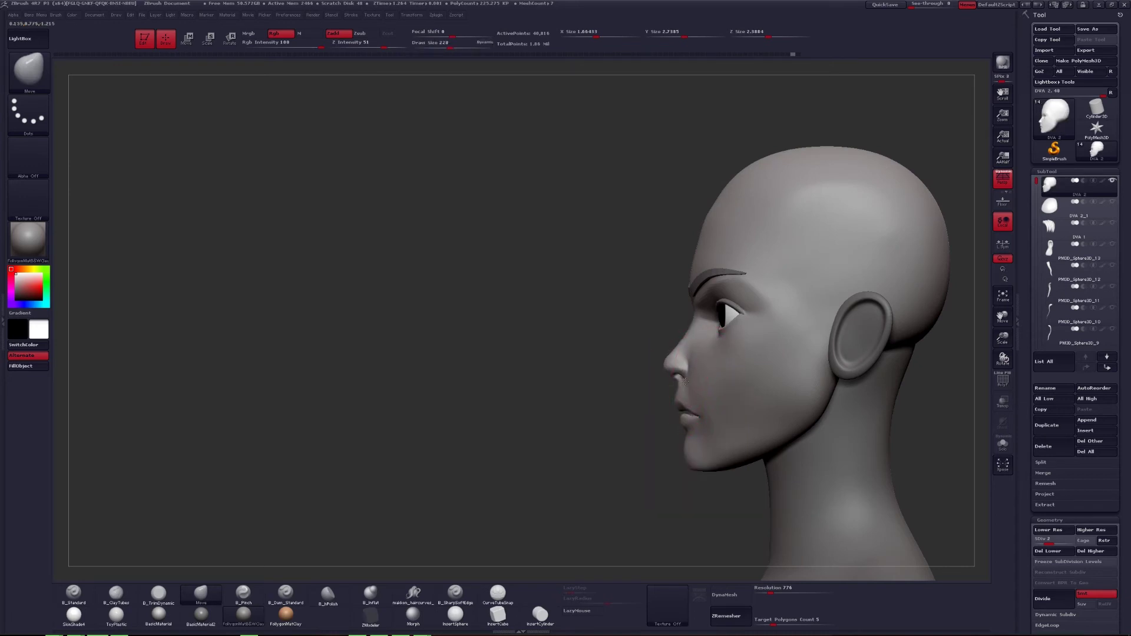
mouse_move(685, 381)
left_mouse_down()
mouse_move(730, 377)
mouse_move(687, 379)
mouse_move(707, 397)
mouse_move(683, 409)
mouse_move(658, 415)
mouse_move(659, 399)
left_mouse_up()
key("space")
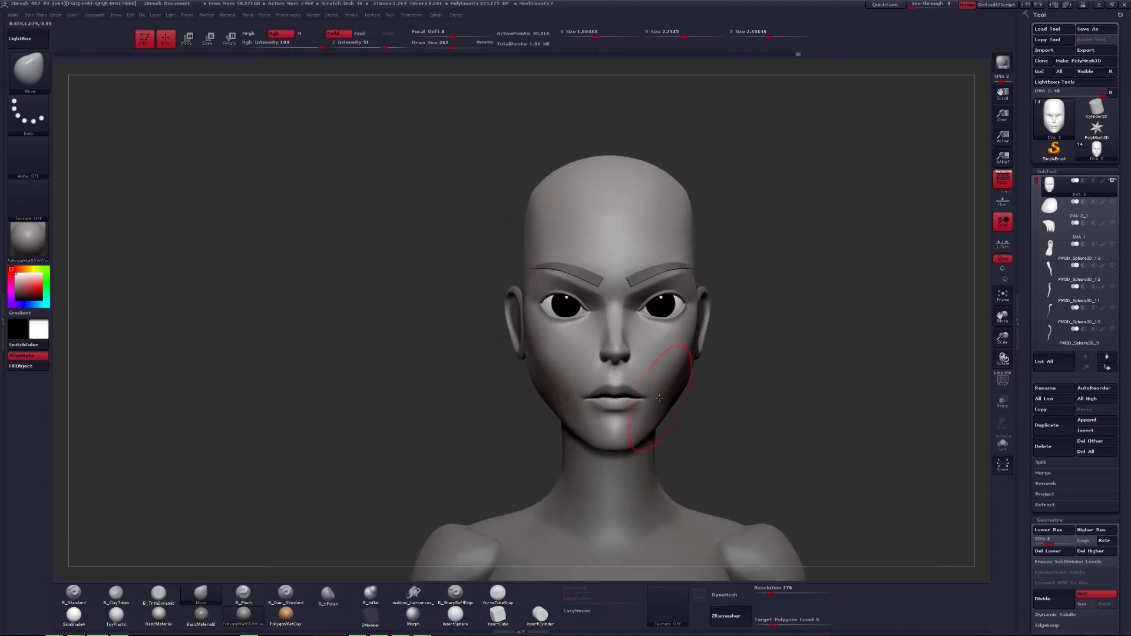
Raise the head to subdivision level 4 and refine the lower cheek beside the mouth.
key("d")
key("d")
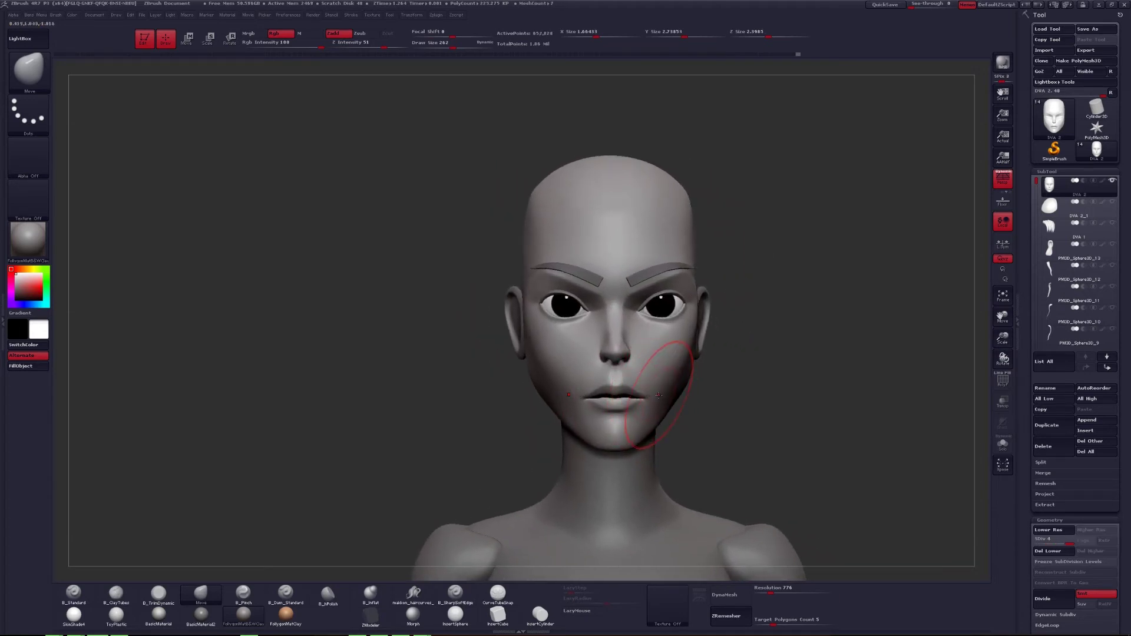
key("s")
mouse_move(649, 384)
left_mouse_down()
mouse_move(673, 351)
mouse_move(673, 381)
mouse_move(652, 396)
mouse_move(691, 380)
left_mouse_up()
Adjust the mouth area with the Move brush at a lower subdivision level and return the head to level 4.
key("b")
key("m")
key("v")
key("shift+d")
key("shift+d")
key("shift+d")
key("space")
key("space")
key("d")
key("d")
key("d")
scroll(695, 380, "up", 3)
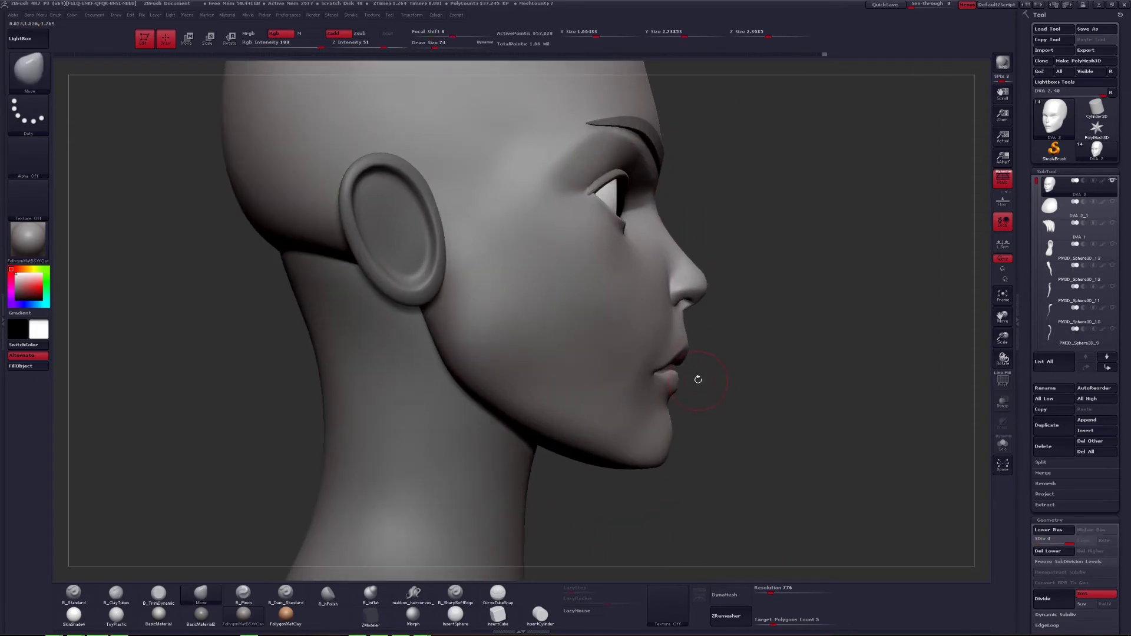
Isolate the head, mask it from the lower lip down to the chin with MaskLasso, and check it in wireframe display.
key("ctrl+shift+s")
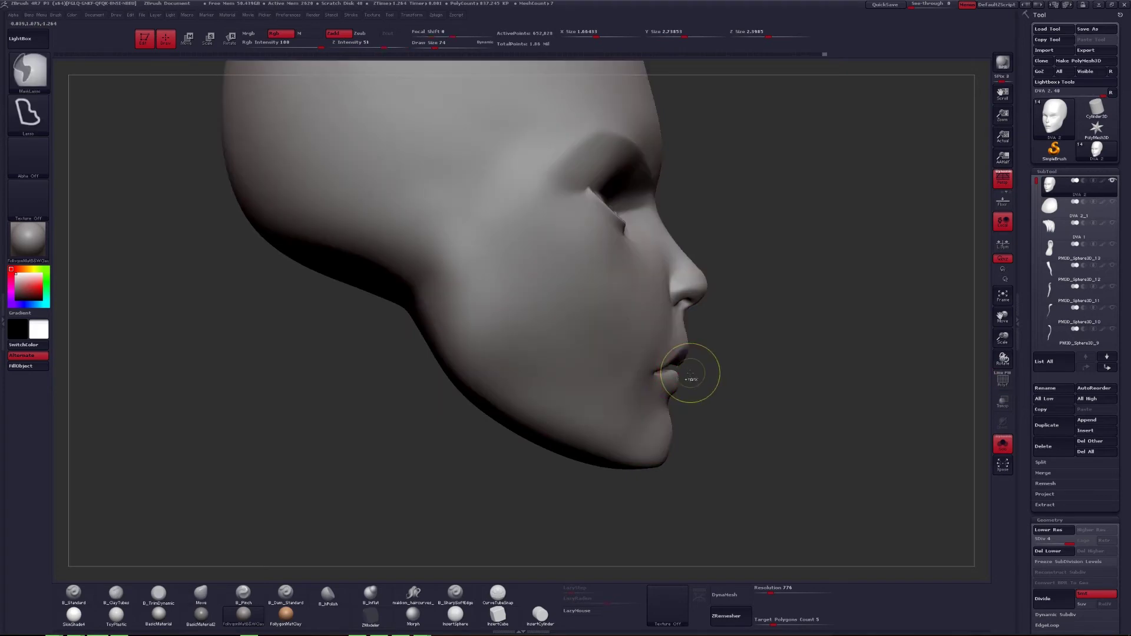
left_click_drag(604, 374, 427, 374, "ctrl")
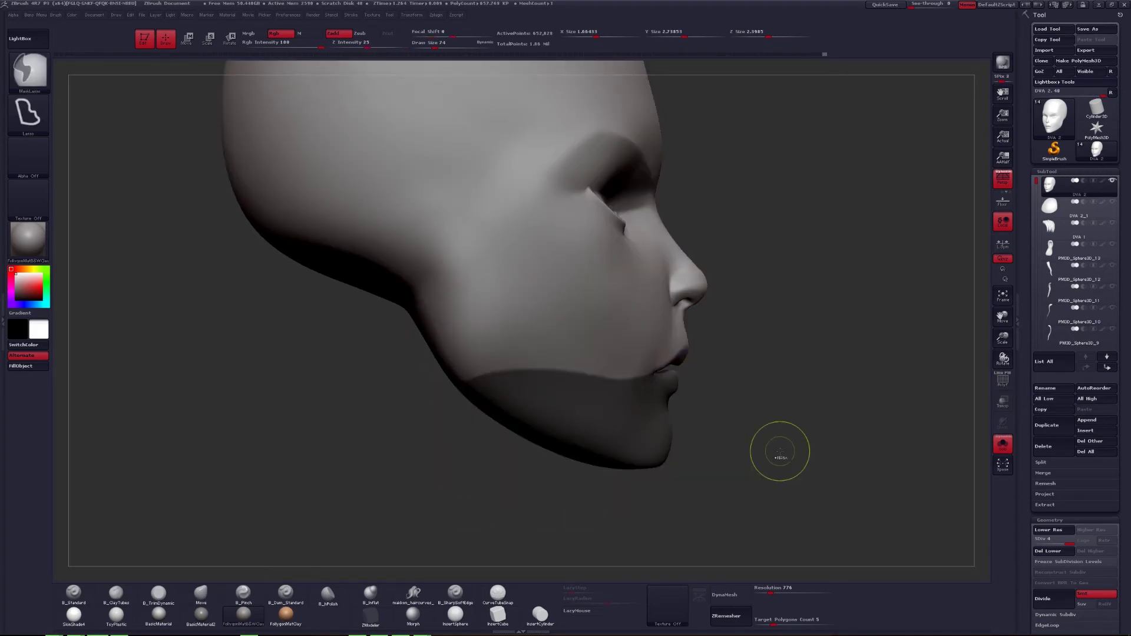
left_click(680, 425, "ctrl")
left_click_drag(680, 425, 643, 429, "shift")
key("shift+f")
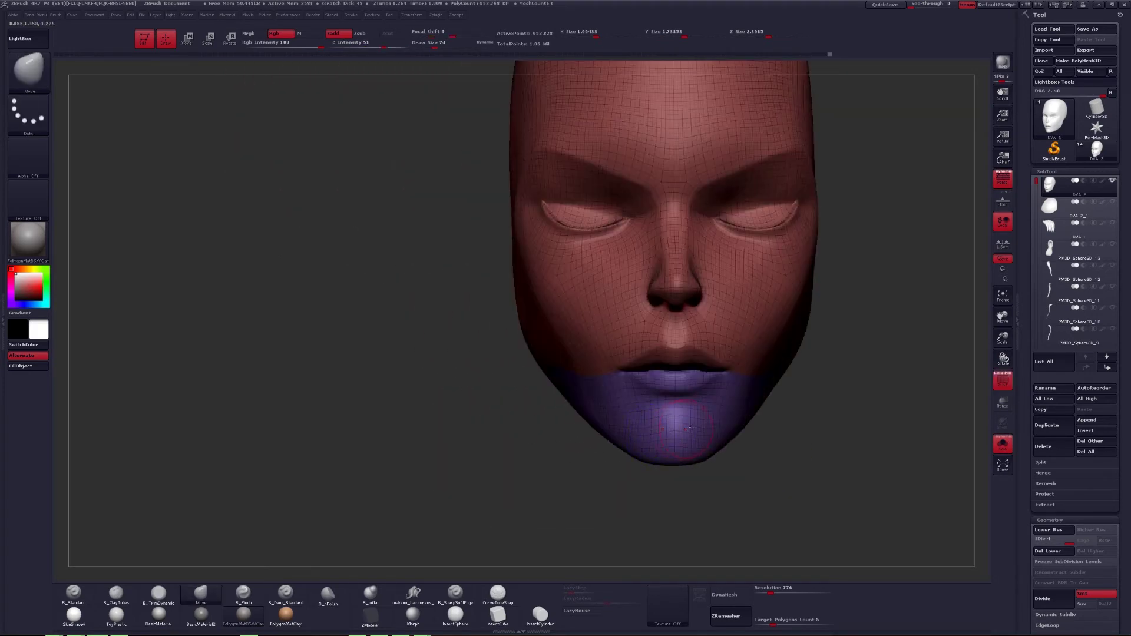
key("shift+f")
key("w")
key("ctrl+z")
key("q")
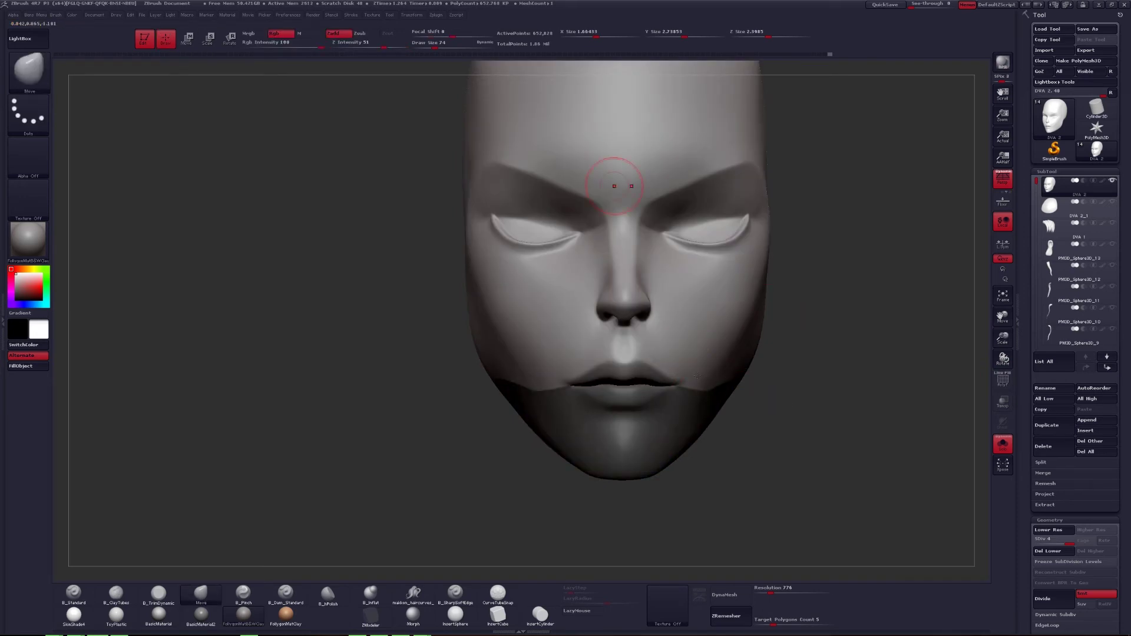
Reshape the unmasked upper lip with the Move brush at draw size 56, working between subdivision levels 1 and 4.
key("shift+d")
key("shift+d")
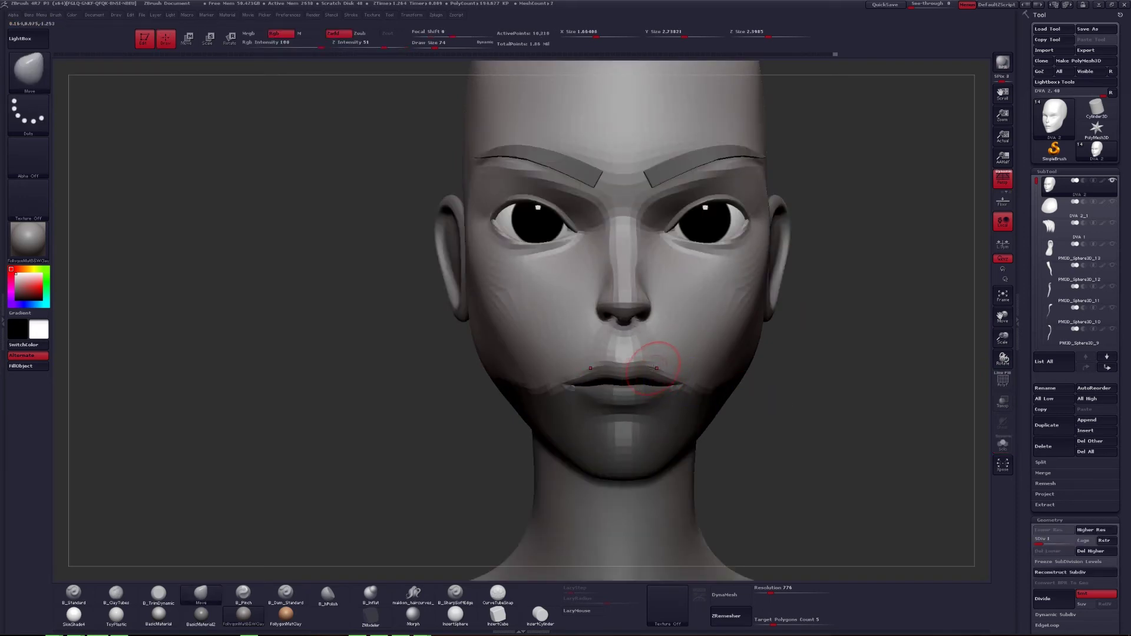
mouse_move(654, 366)
left_mouse_down("alt")
mouse_move(652, 354)
mouse_move(627, 358)
left_mouse_up("alt")
key("d")
key("d")
key("d")
key("space")
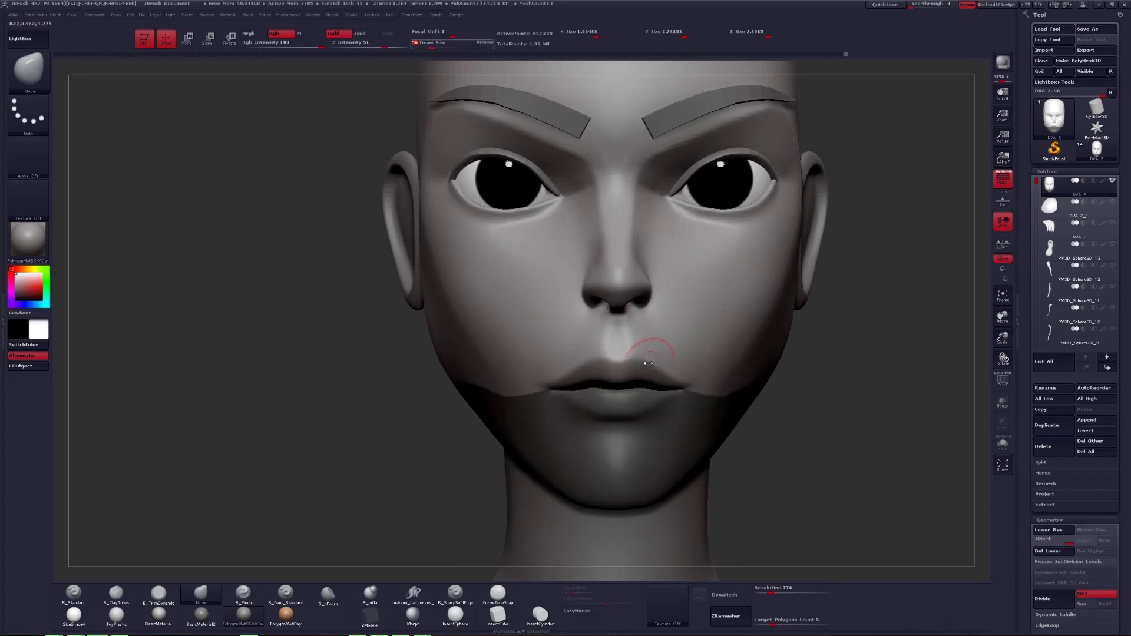
key("space")
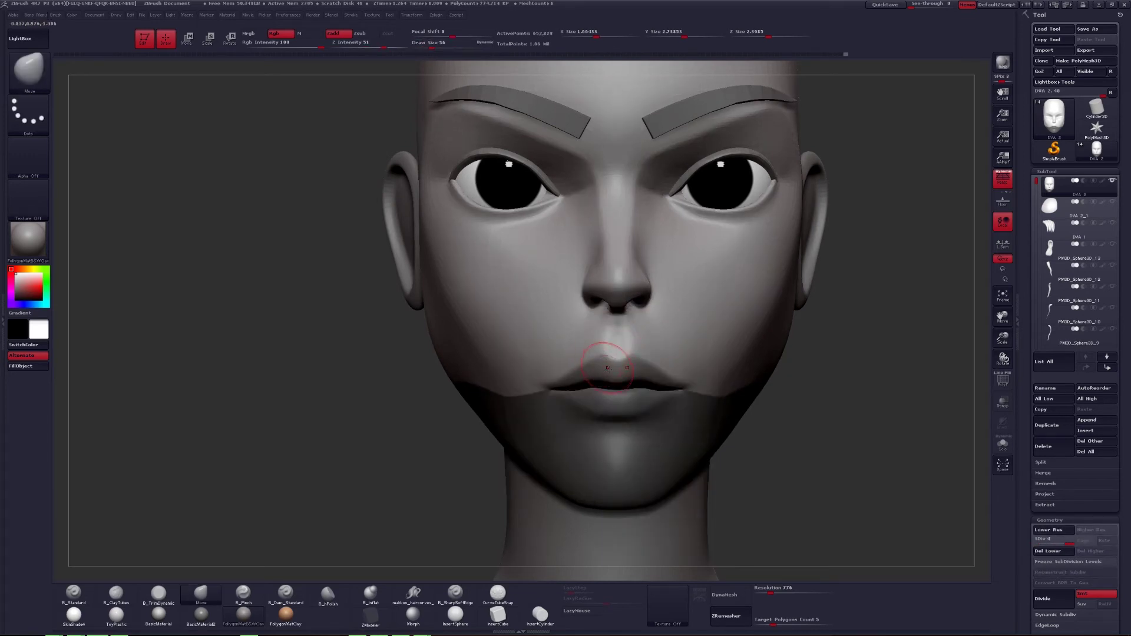
key("space")
Sharpen the upper lip's edge and the groove beneath the nose with the Pinch brush.
key("b")
key("p")
key("i")
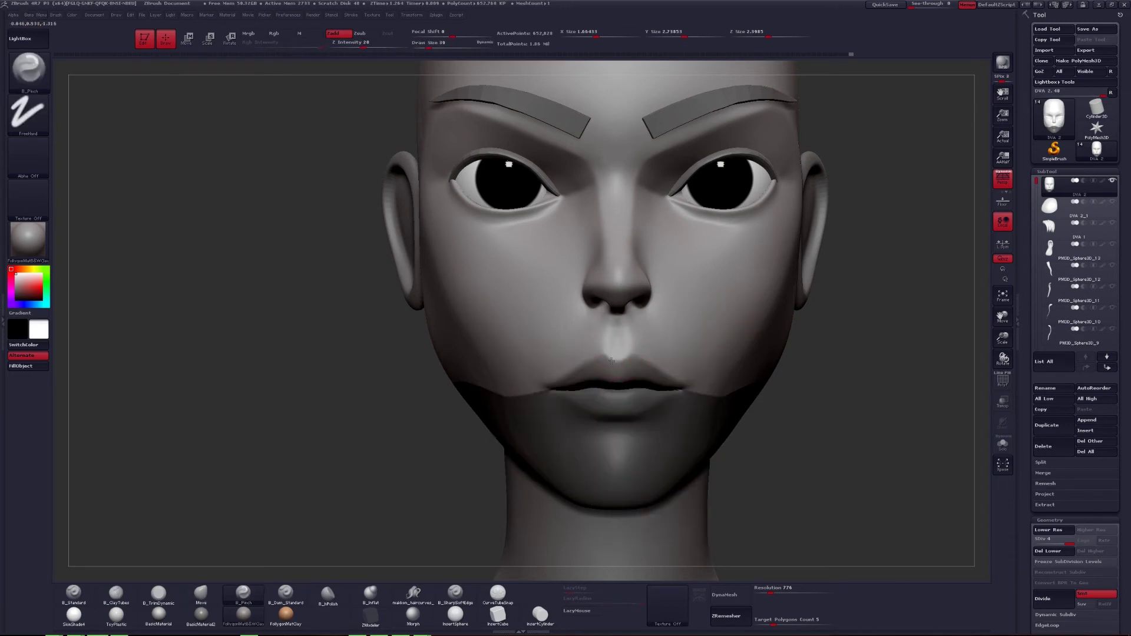
mouse_move(611, 360)
right_mouse_down()
mouse_move(648, 358)
mouse_move(615, 354)
mouse_move(530, 380)
mouse_move(625, 378)
mouse_move(676, 363)
right_mouse_up()
Lower the head to subdivision level 1, invert the mask and adjust the lower lip with the Move brush.
key("b")
key("m")
key("v")
key("space")
key("shift+d")
key("shift+d")
key("shift+d")
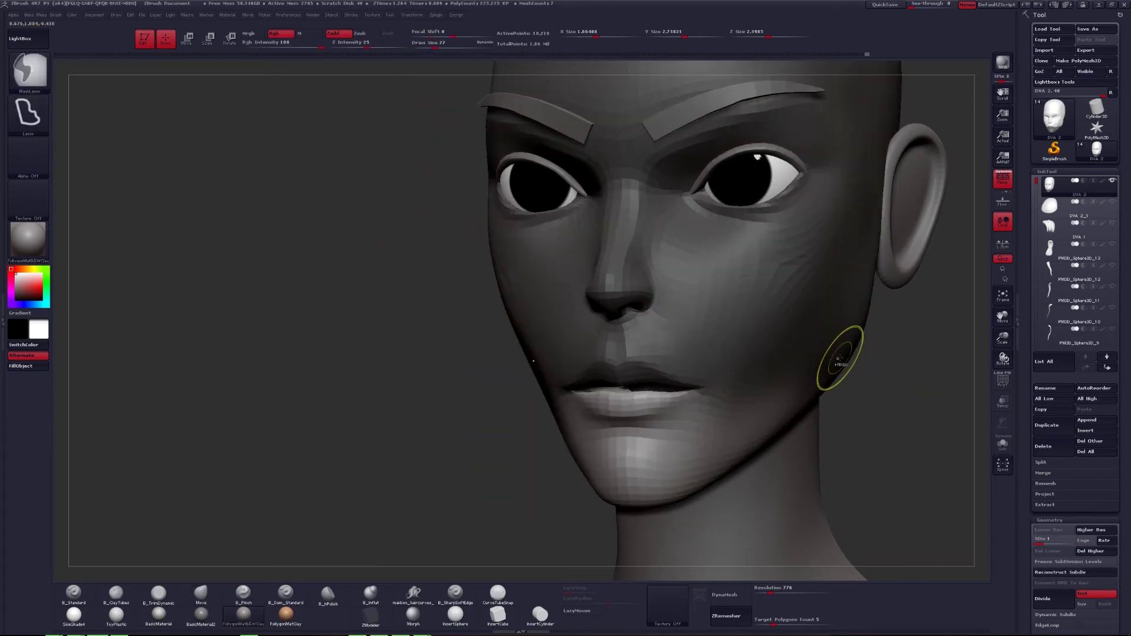
right_click_drag(878, 374, 685, 385)
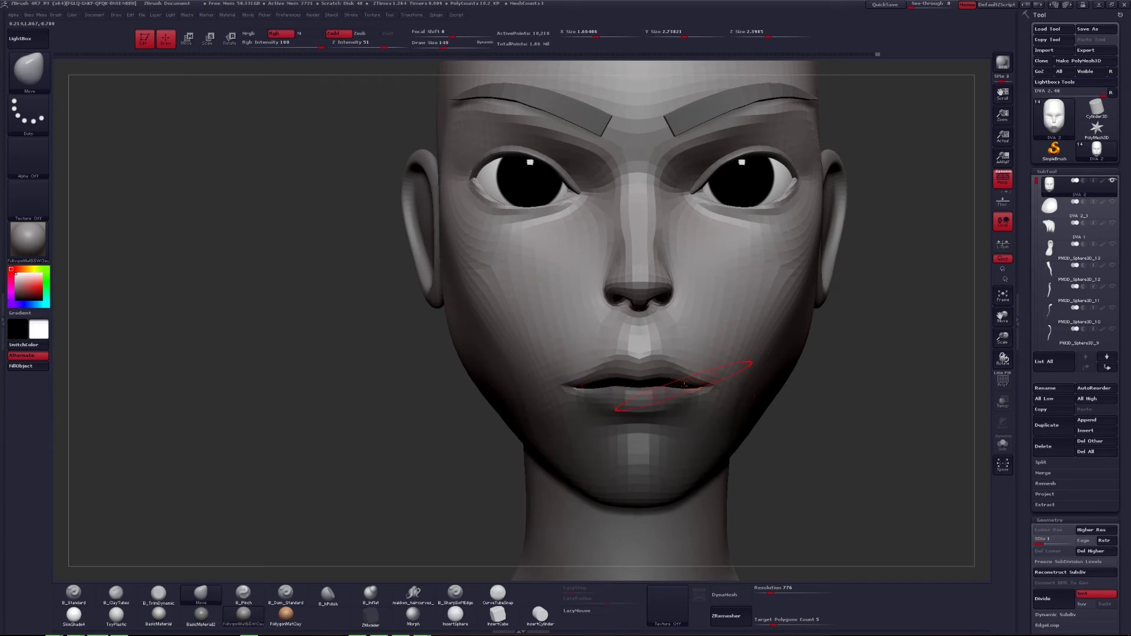
Reshape the unmasked lower lip with the Move brush at draw size 234 and clear the mask.
key("space")
key("space")
left_click_drag(778, 405, 777, 405, "ctrl")
left_click(825, 365, "ctrl")
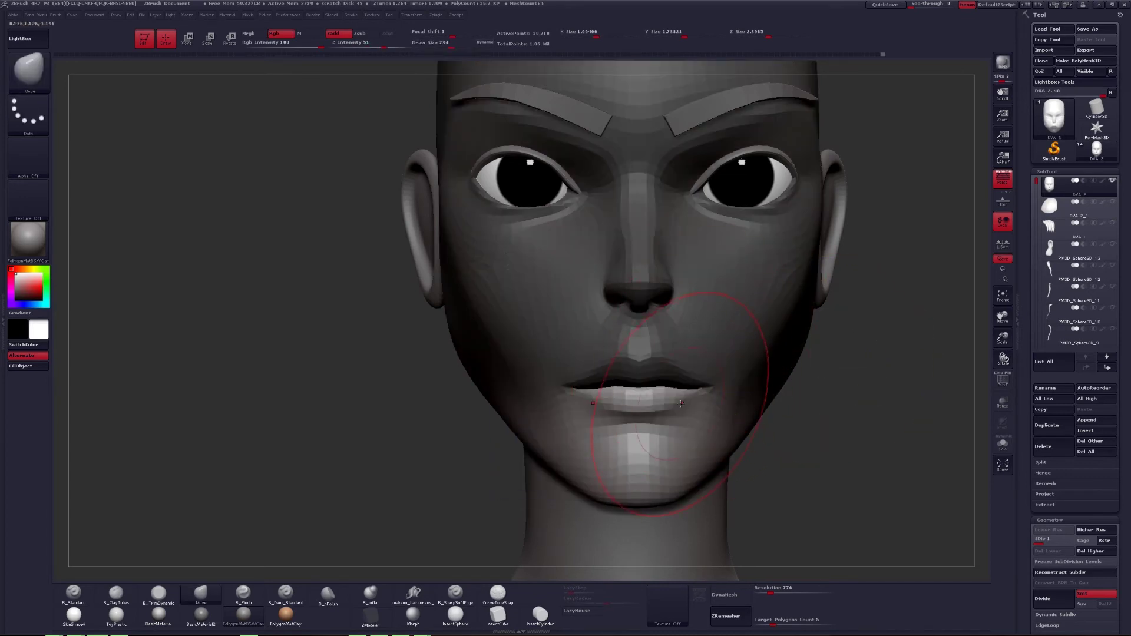
left_click_drag(681, 403, 675, 394)
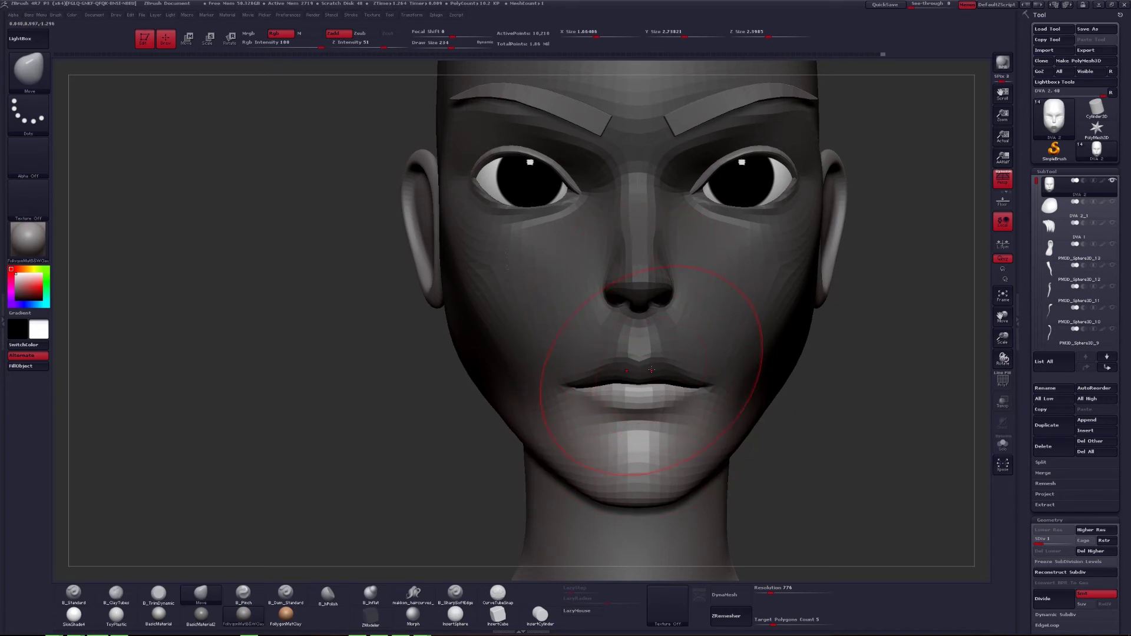
left_click(833, 383, "ctrl")
Mask the head in profile except the nose and mouth area and shift that area with Transpose Move.
mouse_move(708, 390)
left_mouse_down()
mouse_move(728, 393)
mouse_move(706, 402)
mouse_move(692, 387)
mouse_move(731, 398)
mouse_move(760, 353)
left_mouse_up()
key("space")
key("ctrl")
mouse_move(683, 352)
left_mouse_down("ctrl")
mouse_move(784, 294)
mouse_move(703, 274)
left_mouse_up("ctrl")
left_click(777, 330, "ctrl")
key("w")
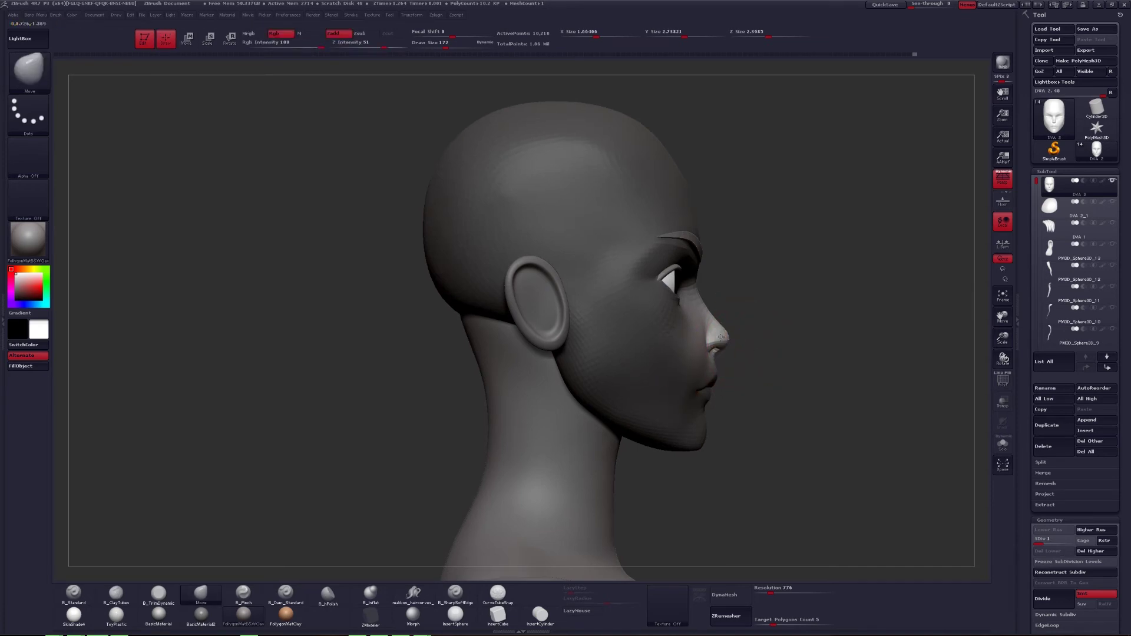
mouse_move(825, 353)
left_mouse_down()
mouse_move(706, 365)
mouse_move(669, 386)
mouse_move(702, 404)
left_mouse_up()
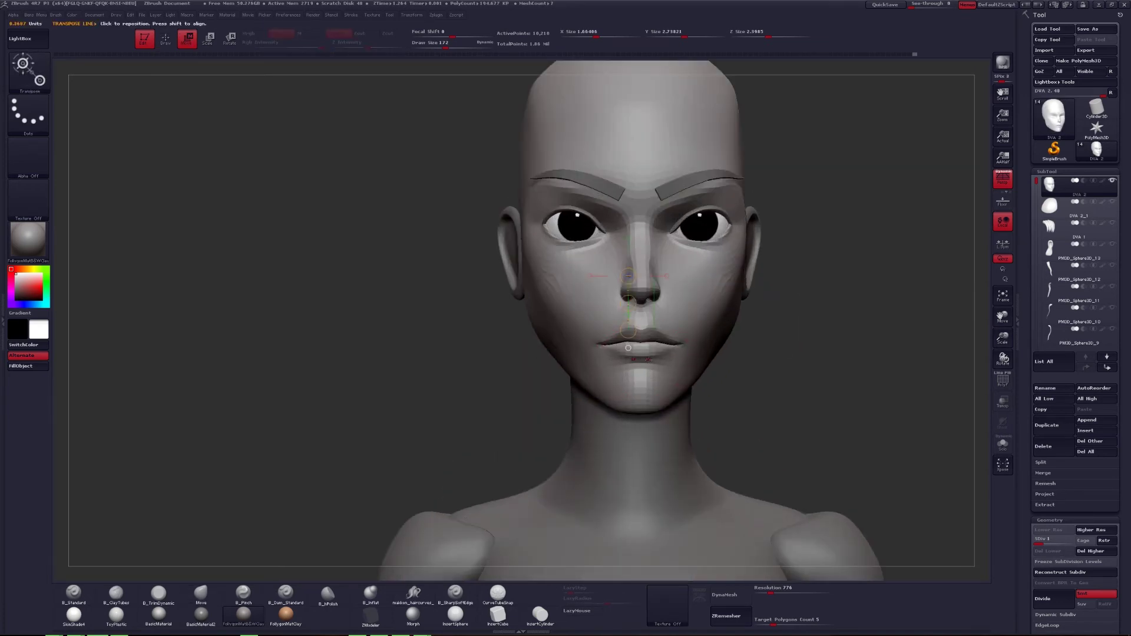
Mask the face above the lower lip, reshape the lower lip with the Move brush and raise the head to subdivision level 4.
key("space")
left_click_drag(655, 355, 649, 355)
key("ctrl")
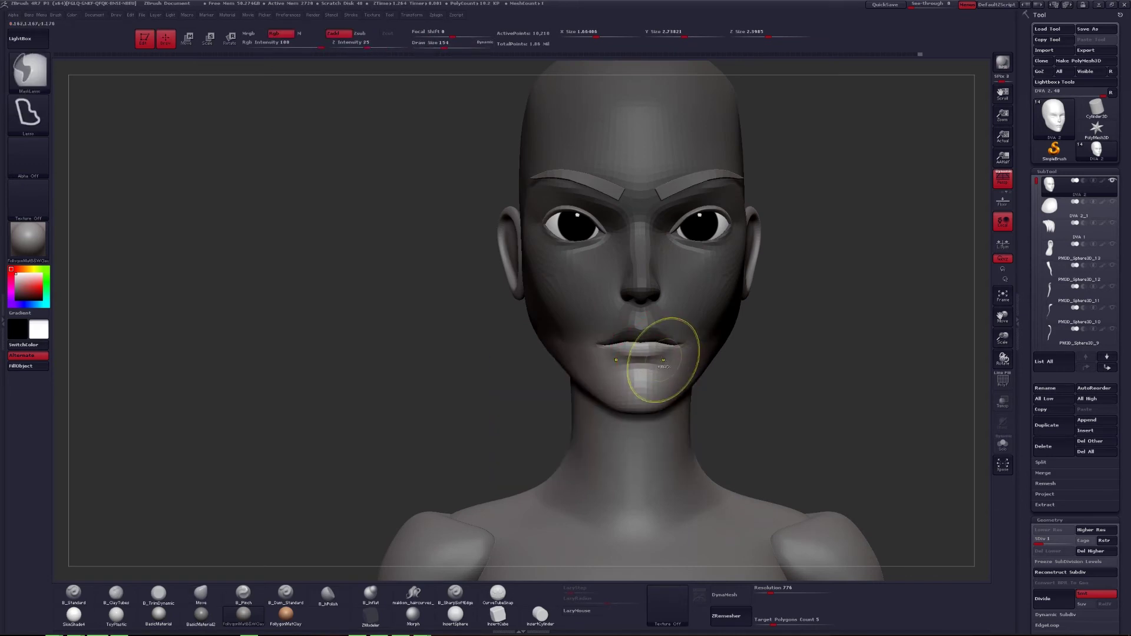
left_click(742, 370, "ctrl")
left_click(748, 369, "ctrl")
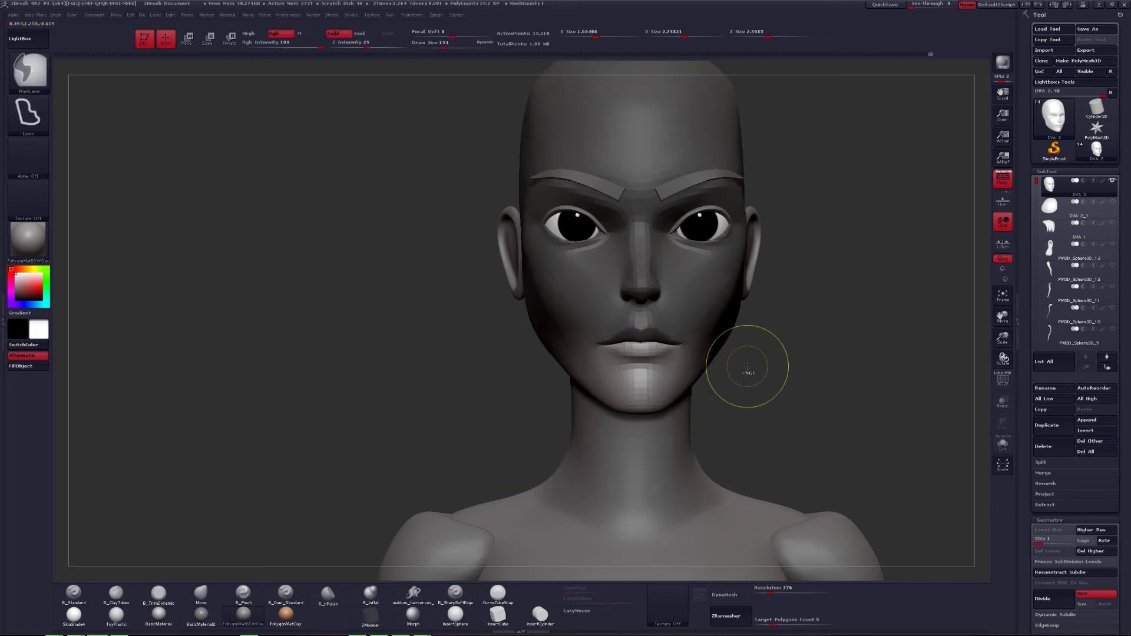
mouse_move(747, 377)
left_mouse_down("alt")
mouse_move(588, 353)
mouse_move(652, 352)
mouse_move(648, 377)
left_mouse_up("alt")
key("space")
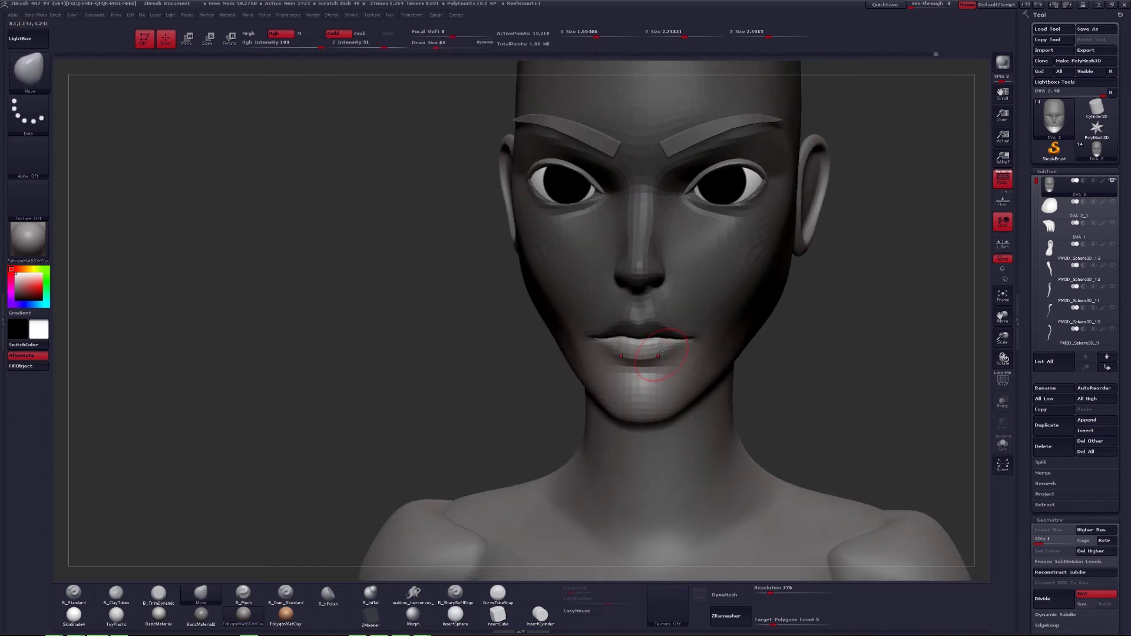
key("d")
key("d")
key("d")
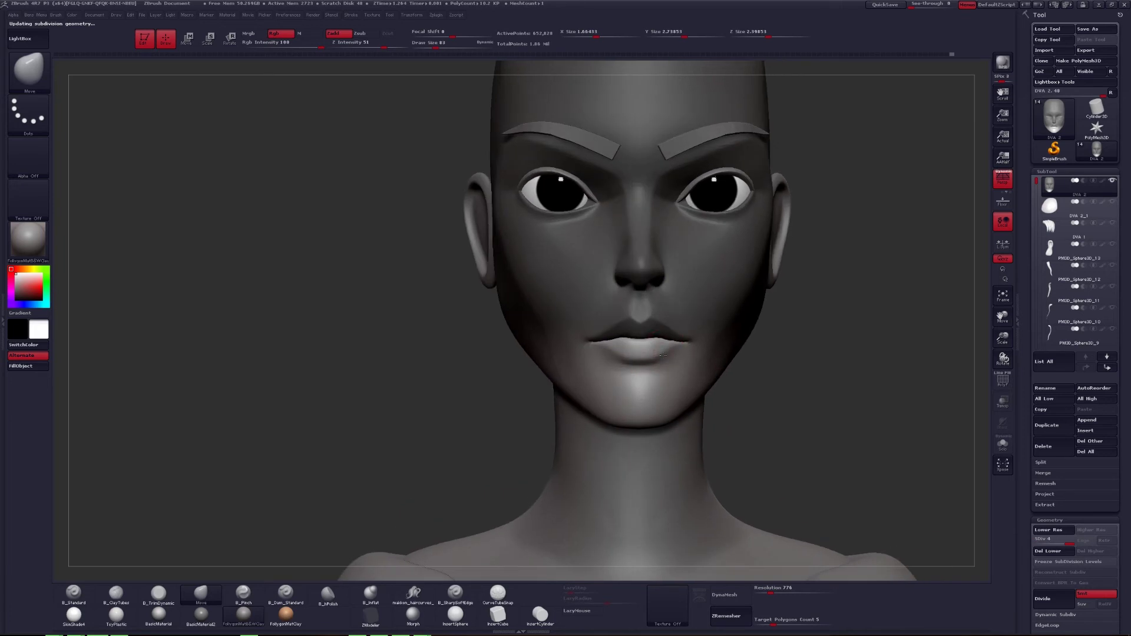
Isolate the head, lower it to subdivision level 1, lasso-mask the lower face in profile, soften the mask and invert it.
mouse_move(659, 366)
left_mouse_down("shift")
mouse_move(673, 353)
mouse_move(685, 372)
left_mouse_up("shift")
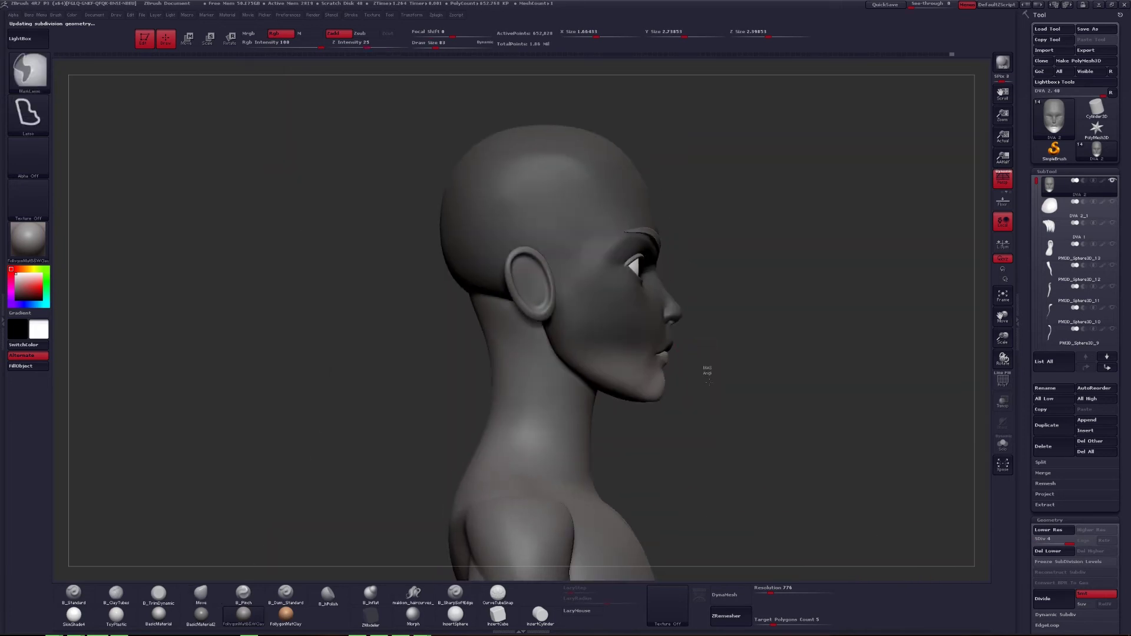
left_click(669, 377, "ctrl+shift")
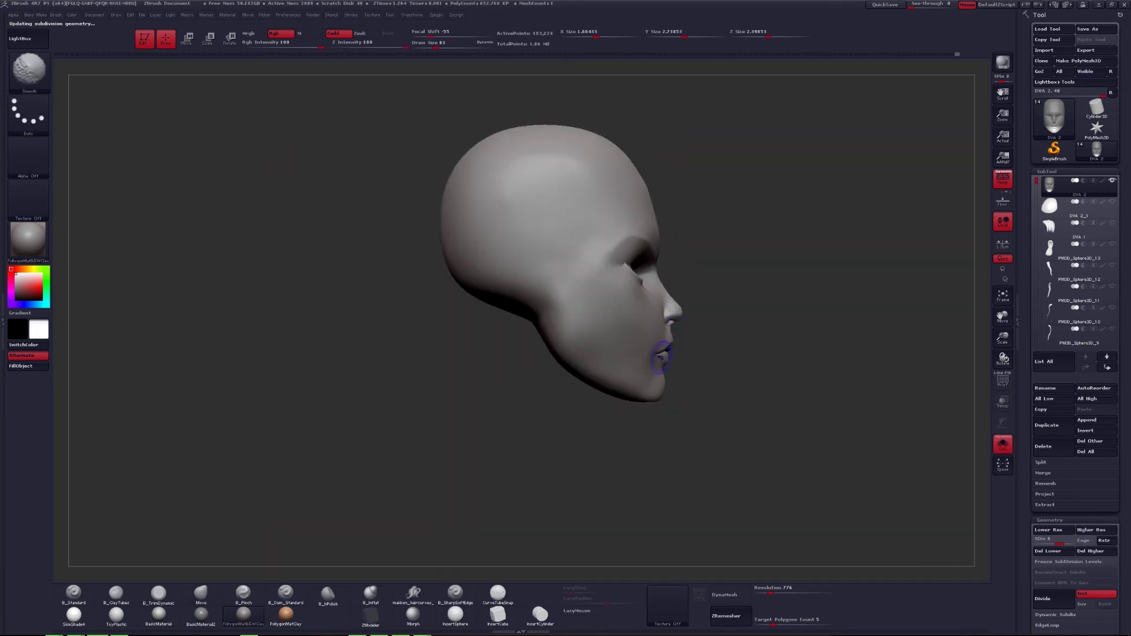
left_click(662, 351, "ctrl+shift")
left_click(677, 335, "ctrl+shift")
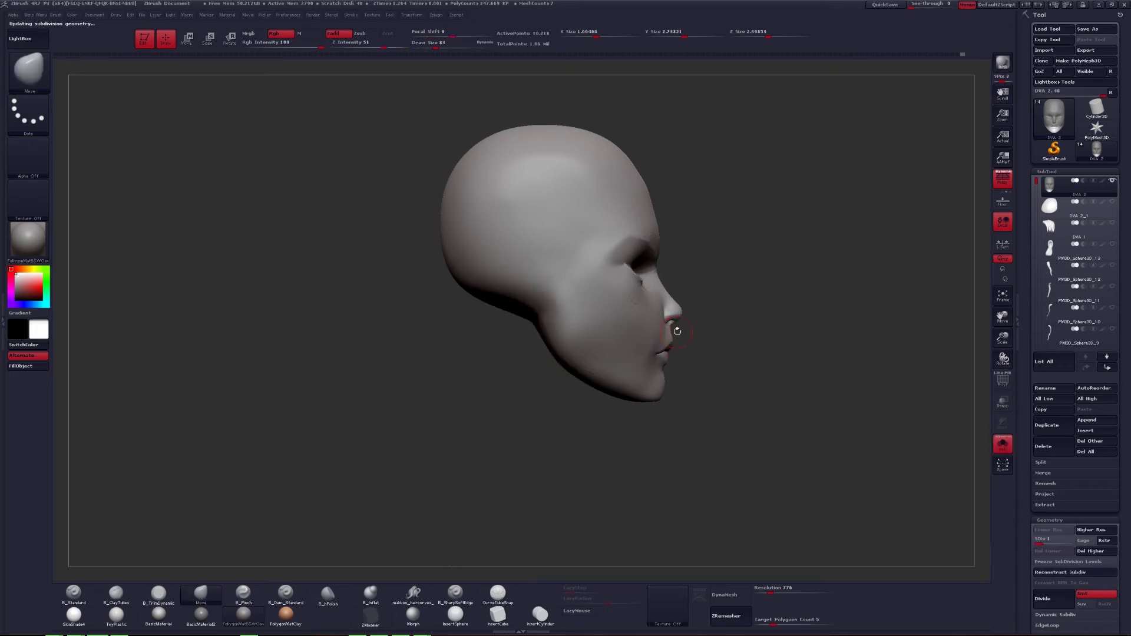
mouse_move(663, 328)
left_mouse_down("ctrl")
mouse_move(530, 377)
mouse_move(712, 426)
left_mouse_up("ctrl")
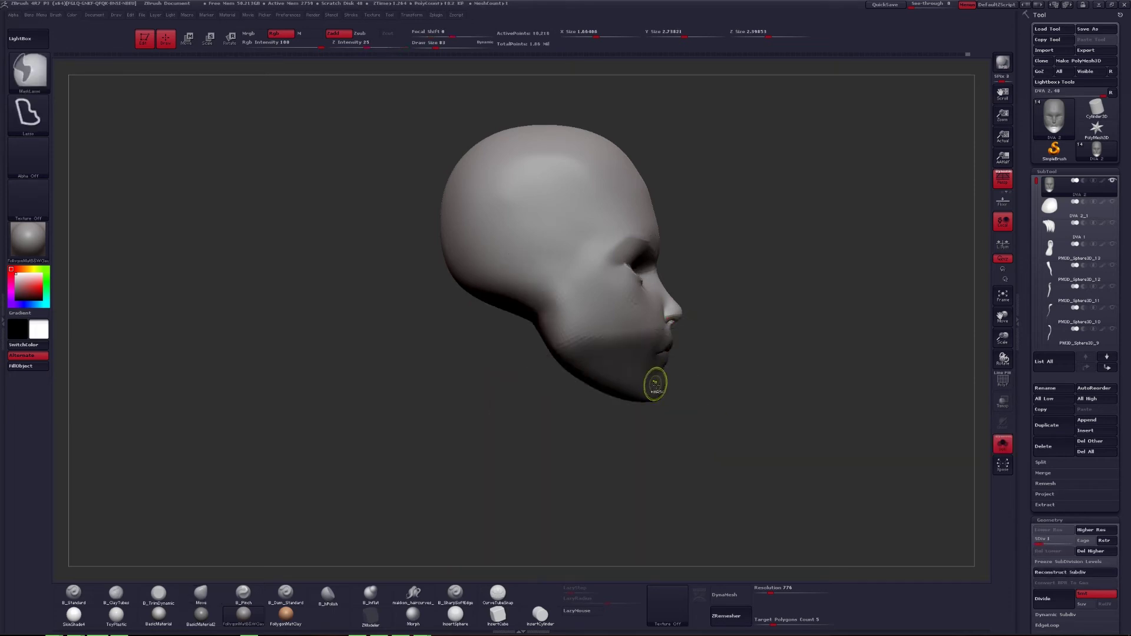
key("ctrl+shift+a")
key("ctrl+z")
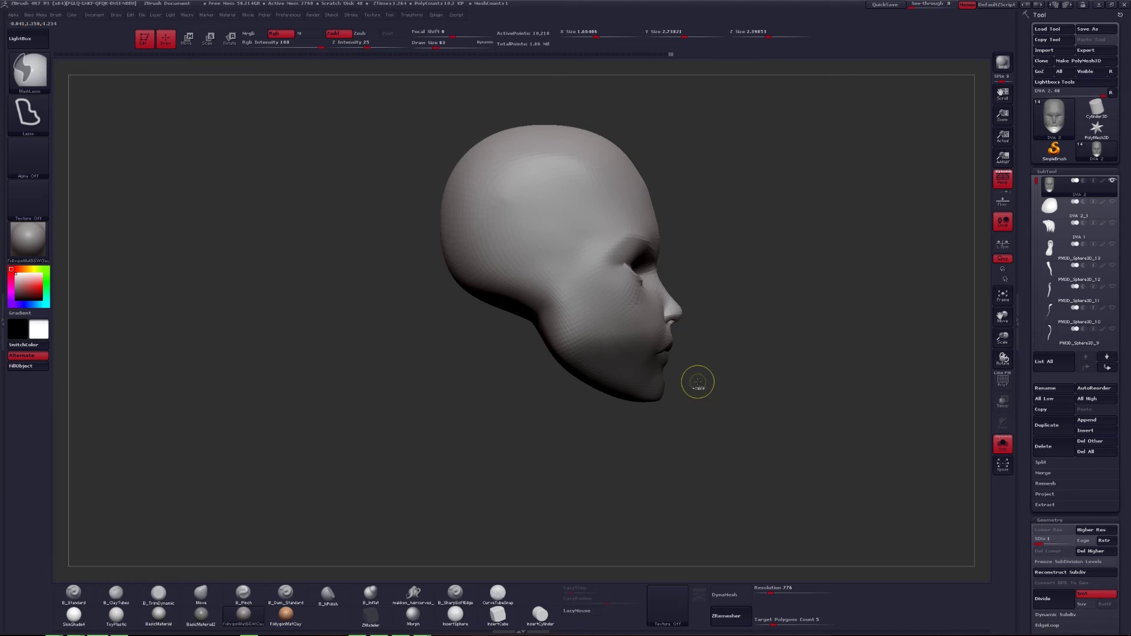
left_click(695, 381, "ctrl")
Shift the unmasked mouth and chin area in profile with Transpose Move.
key("w")
mouse_move(661, 362)
left_mouse_down()
mouse_move(700, 385)
mouse_move(665, 372)
left_mouse_up()
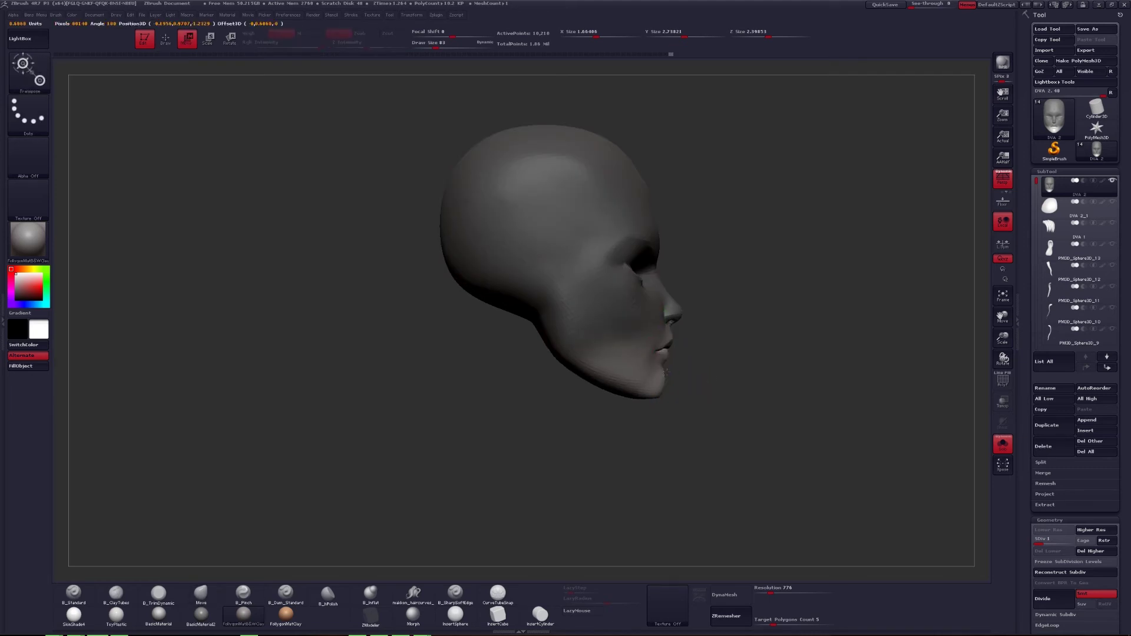
left_click_drag(666, 424, 688, 357)
key("q")
Extend the mask so only the chin and lower jaw stay free, and reposition them with Transpose Move.
key("ctrl")
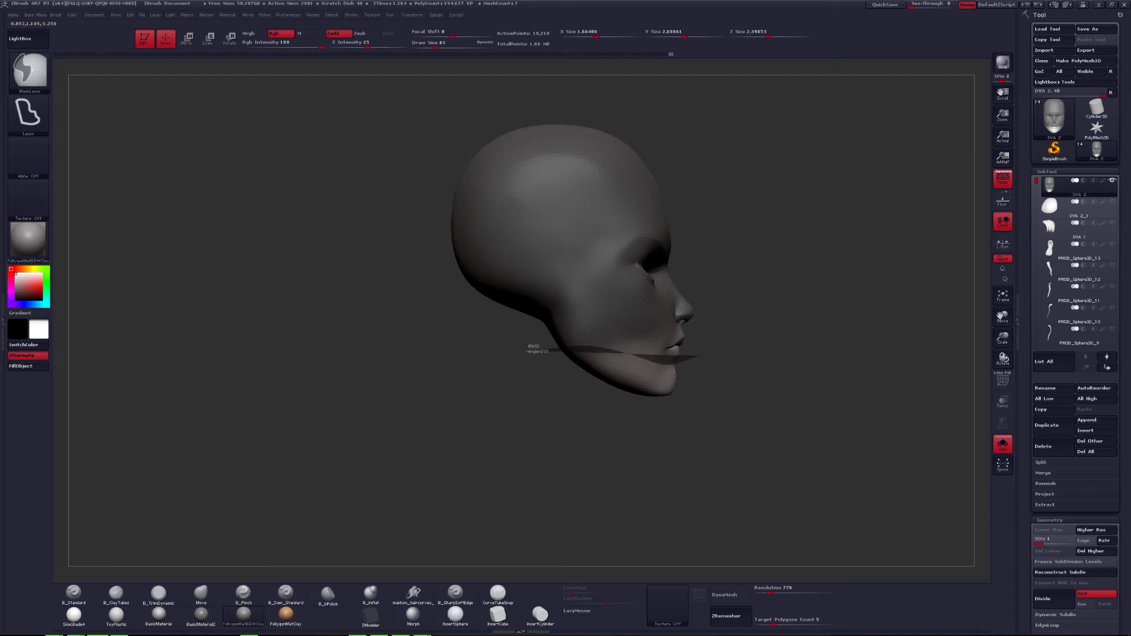
mouse_move(547, 348)
left_mouse_down()
mouse_move(832, 277)
mouse_move(710, 324)
left_mouse_up()
left_click(500, 393, "ctrl")
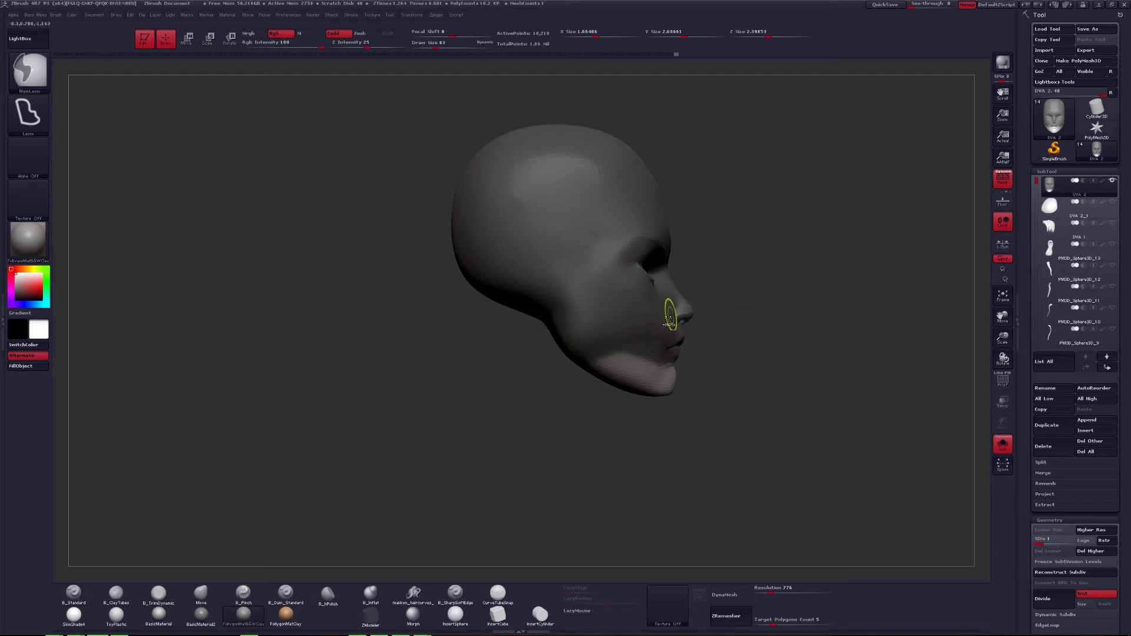
key("w")
mouse_move(674, 343)
left_mouse_down()
mouse_move(674, 404)
mouse_move(658, 377)
left_mouse_up()
key("q")
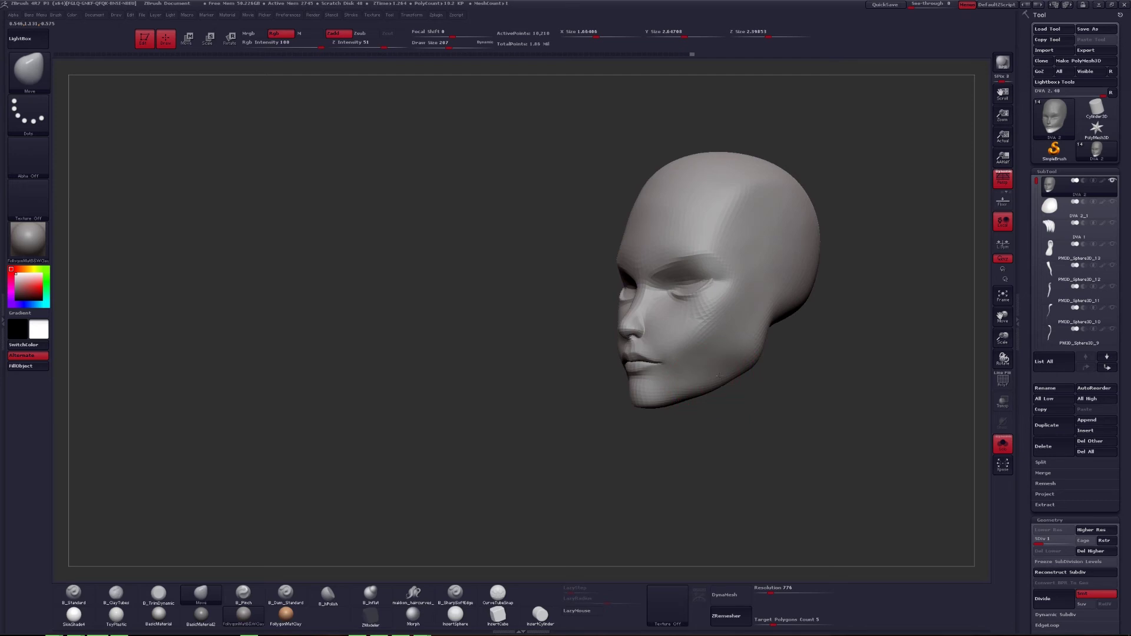
Adjust the jawline with the Move brush at draw size 287 and flatten the cheek and jaw with the TrimDynamic brush.
left_click_drag(719, 375, 701, 413)
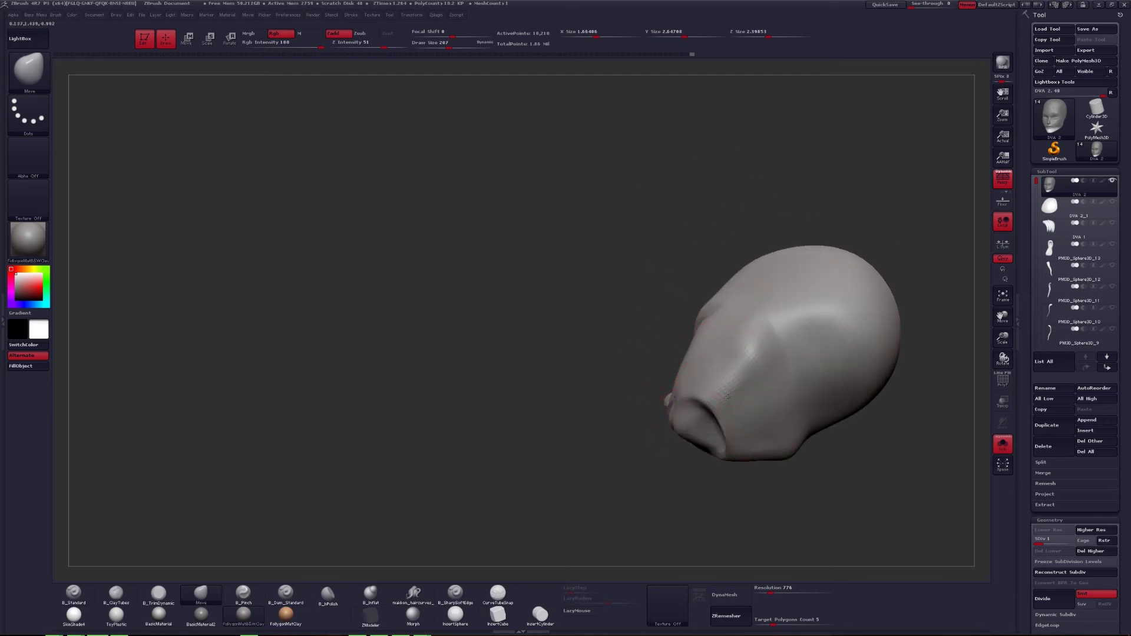
key("b")
key("t")
key("d")
mouse_move(744, 379)
left_mouse_down()
mouse_move(700, 422)
mouse_move(724, 414)
left_mouse_up()
mouse_move(760, 363)
left_mouse_down()
mouse_move(745, 374)
mouse_move(744, 361)
mouse_move(761, 371)
mouse_move(735, 341)
mouse_move(739, 321)
mouse_move(754, 319)
mouse_move(743, 344)
mouse_move(734, 328)
mouse_move(759, 354)
mouse_move(722, 341)
mouse_move(773, 313)
left_mouse_up()
Raise the head to subdivision level 2 and even out the cheek plane with the TrimDynamic brush.
key("d")
key("space")
key("alt+s")
key("alt+s")
key("alt+s")
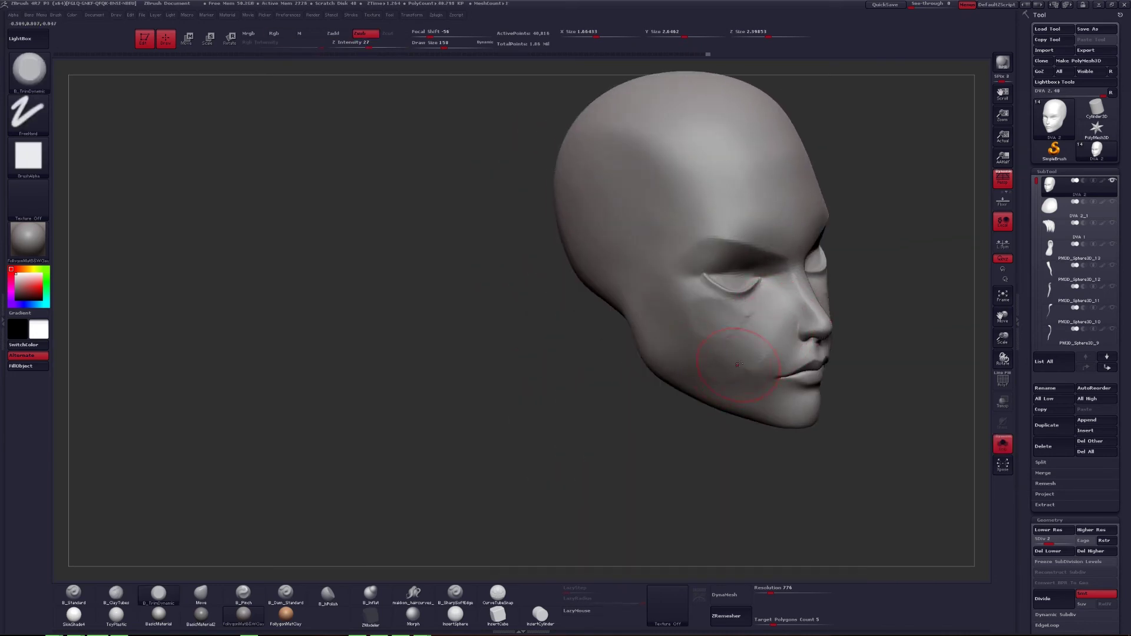
mouse_move(738, 363)
left_mouse_down()
mouse_move(757, 328)
mouse_move(782, 388)
mouse_move(774, 333)
left_mouse_up()
key("alt+s")
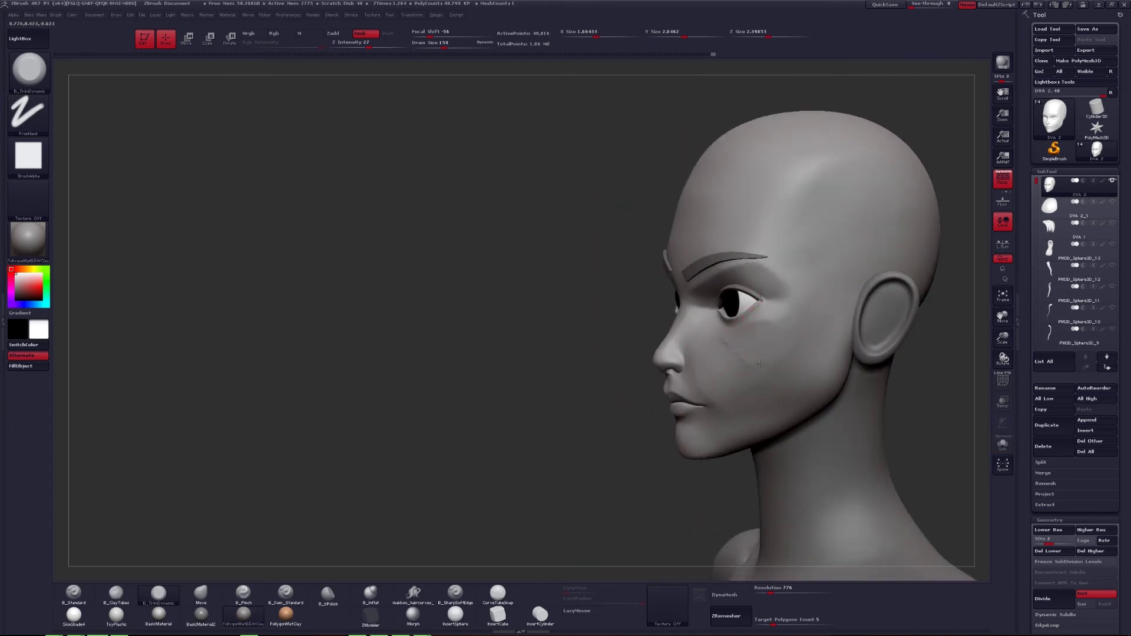
Build up the cheek between cheekbone and jaw with the ClayTubes brush at intensity 14 and smooth it.
key("b")
key("c")
key("t")
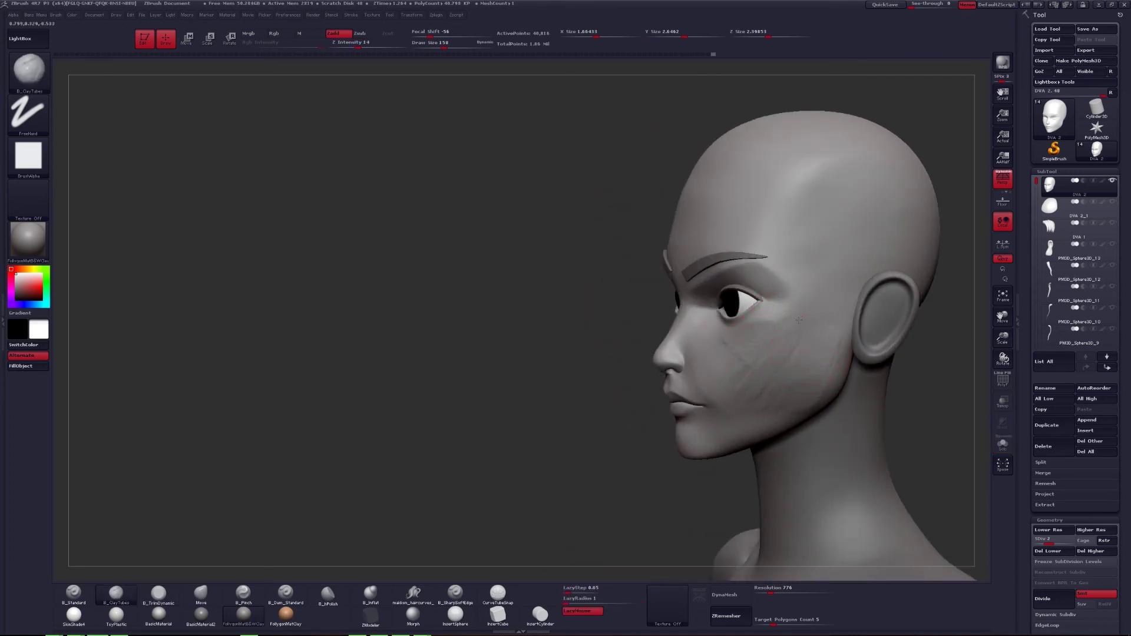
left_click_drag(765, 404, 765, 369)
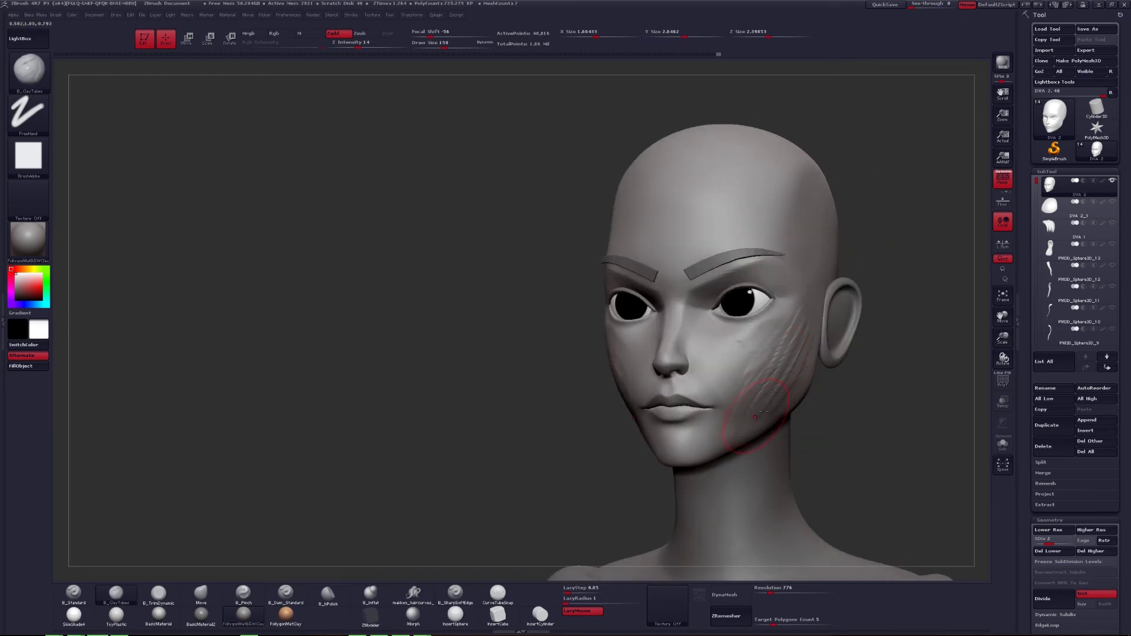
left_click_drag(755, 416, 741, 409)
left_click_drag(815, 382, 771, 357, "shift")
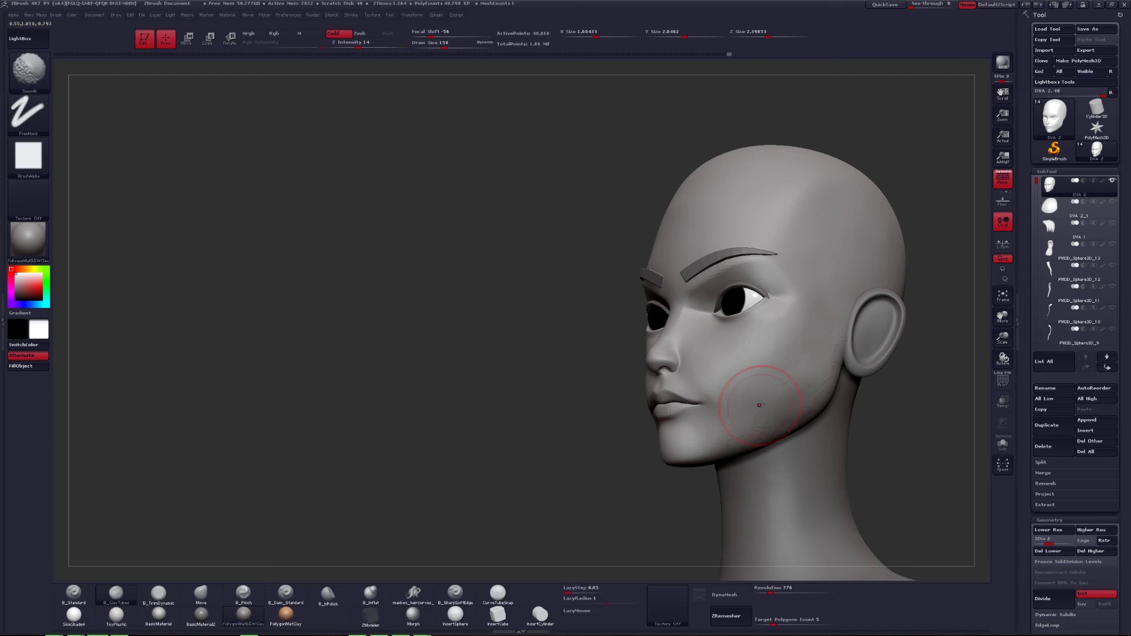
mouse_move(788, 393)
left_mouse_down()
mouse_move(755, 418)
mouse_move(777, 366)
mouse_move(766, 377)
mouse_move(755, 340)
left_mouse_up()
Refine the cheek plane below the eye with the TrimDynamic brush at subdivision level 3 and smooth the transition.
key("b")
key("m")
key("v")
key("space")
key("b")
key("t")
key("d")
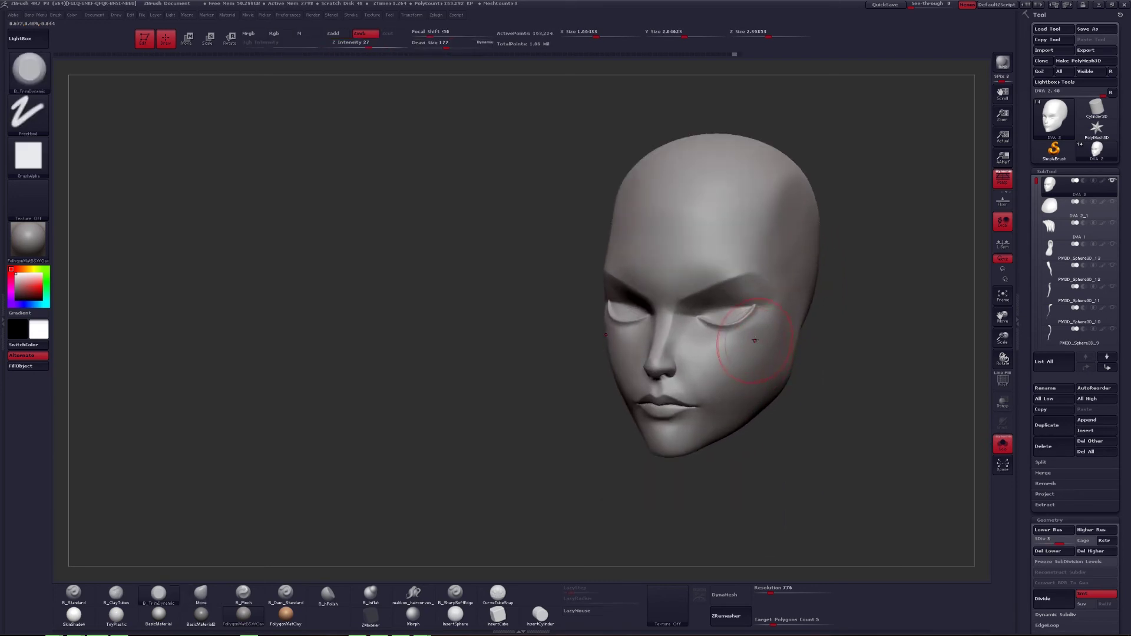
right_click_drag(754, 340, 763, 315, "alt")
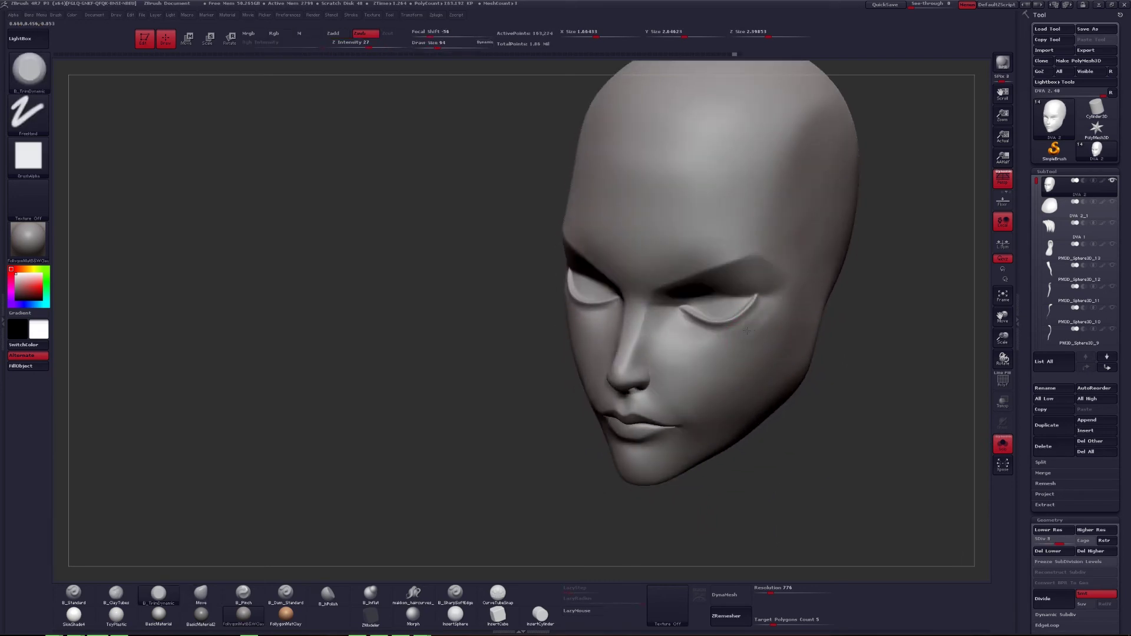
key("shift")
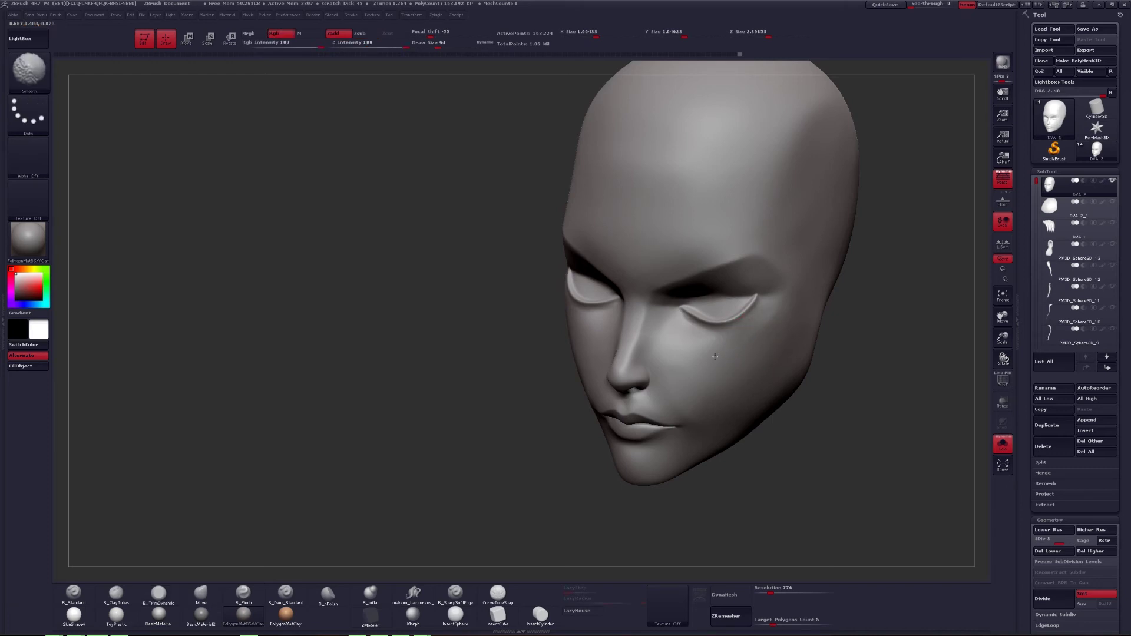
mouse_move(714, 356)
right_mouse_down("shift")
mouse_move(742, 351)
mouse_move(724, 371)
mouse_move(731, 356)
mouse_move(709, 366)
mouse_move(746, 386)
mouse_move(727, 407)
mouse_move(733, 393)
right_mouse_up("shift")
key("shift+s")
key("space")
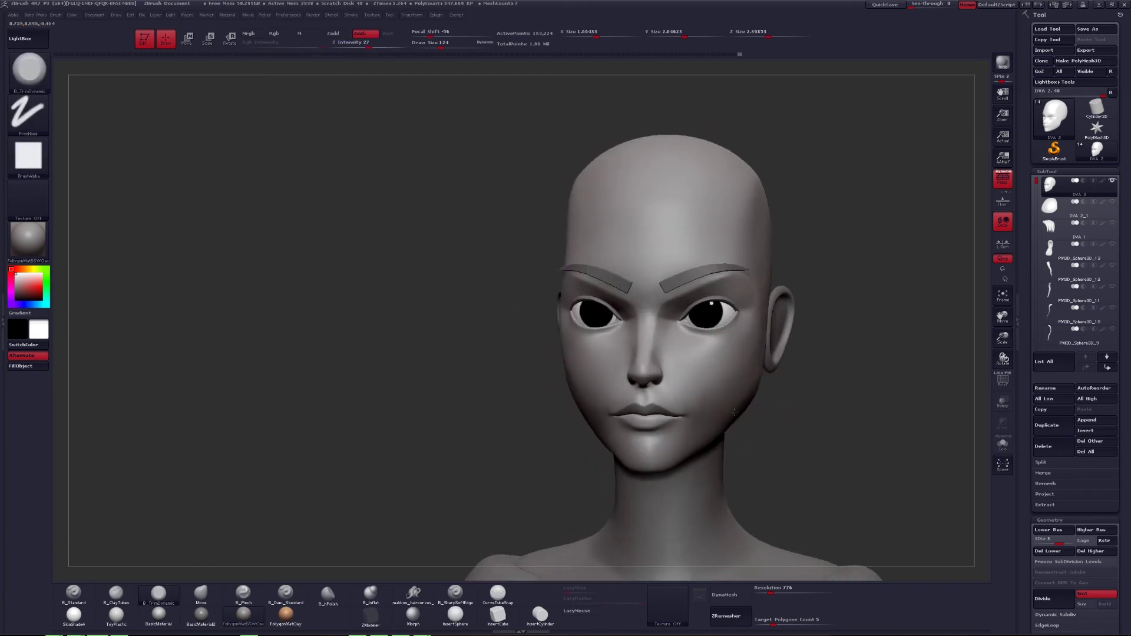
Even out the cheek beside the mouth with the TrimDynamic brush at draw size 182.
key("shift")
key("alt")
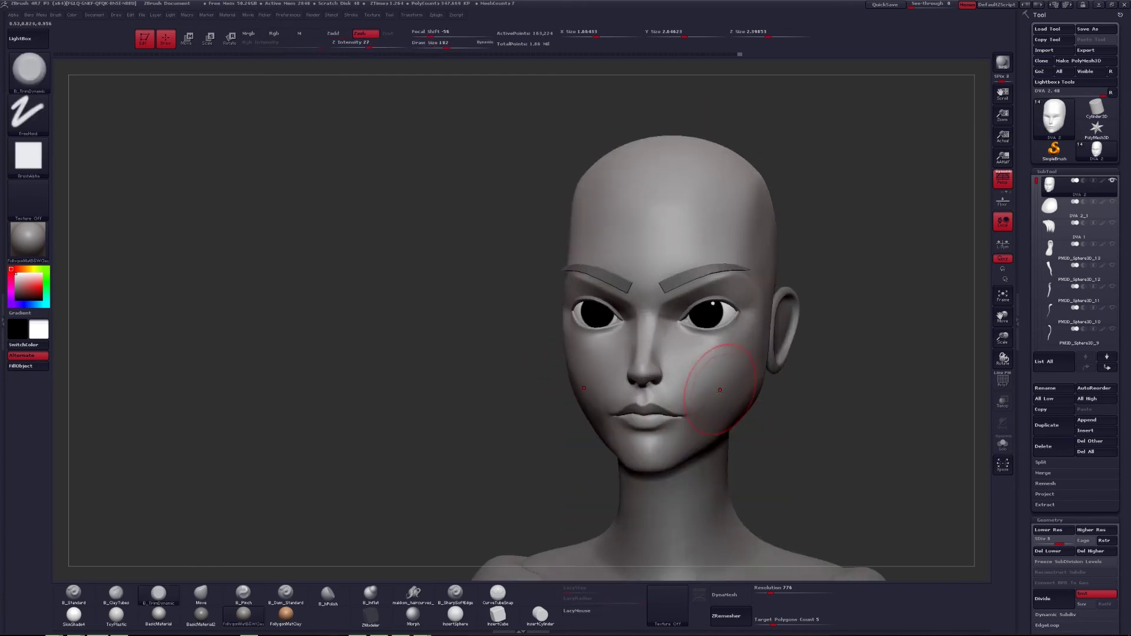
mouse_move(719, 390)
right_mouse_down()
mouse_move(683, 400)
mouse_move(663, 371)
mouse_move(710, 359)
mouse_move(743, 374)
right_mouse_up()
key("shift+ctrl+alt+s")
key("shift+ctrl+alt+s")
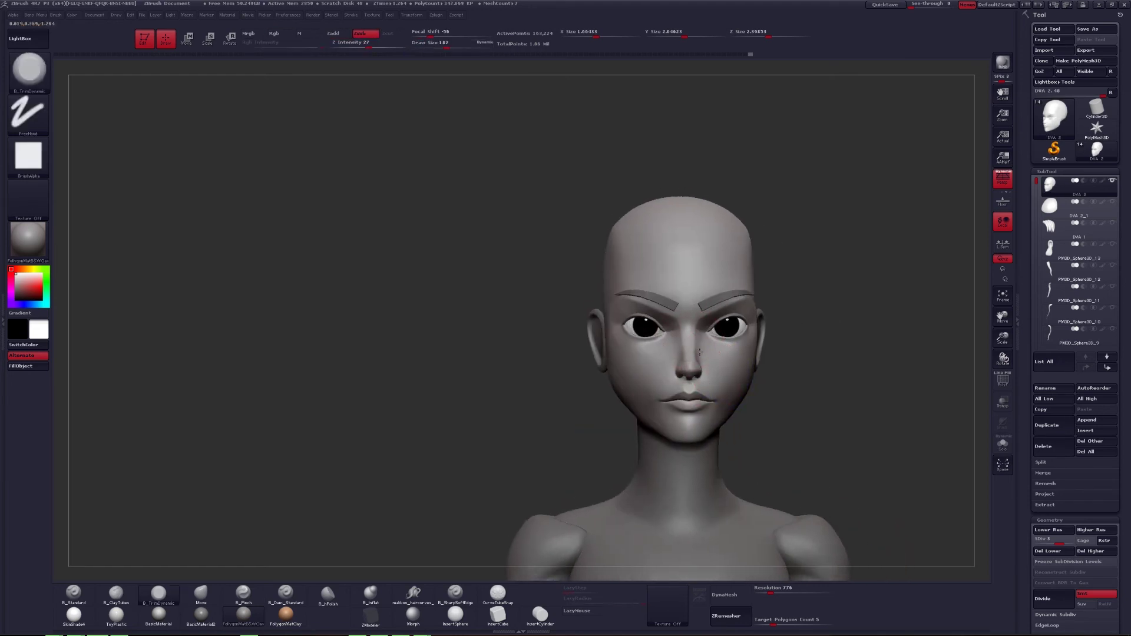
Raise the head to subdivision level 4 and smooth the face around the nose at draw size 112.
key("space")
key("shift+s")
right_click_drag(688, 344, 713, 305)
key("d")
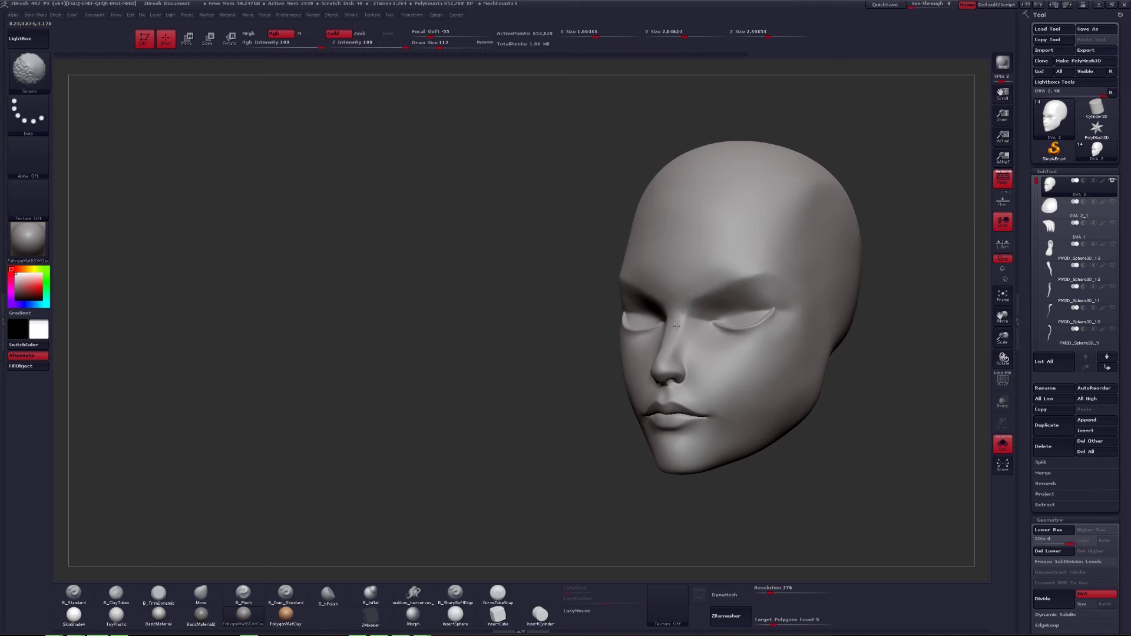
key("shift+s")
mouse_move(676, 342)
right_mouse_down("shift")
mouse_move(760, 305)
mouse_move(736, 312)
mouse_move(798, 328)
mouse_move(785, 318)
mouse_move(813, 379)
mouse_move(758, 398)
mouse_move(782, 371)
right_mouse_up("shift")
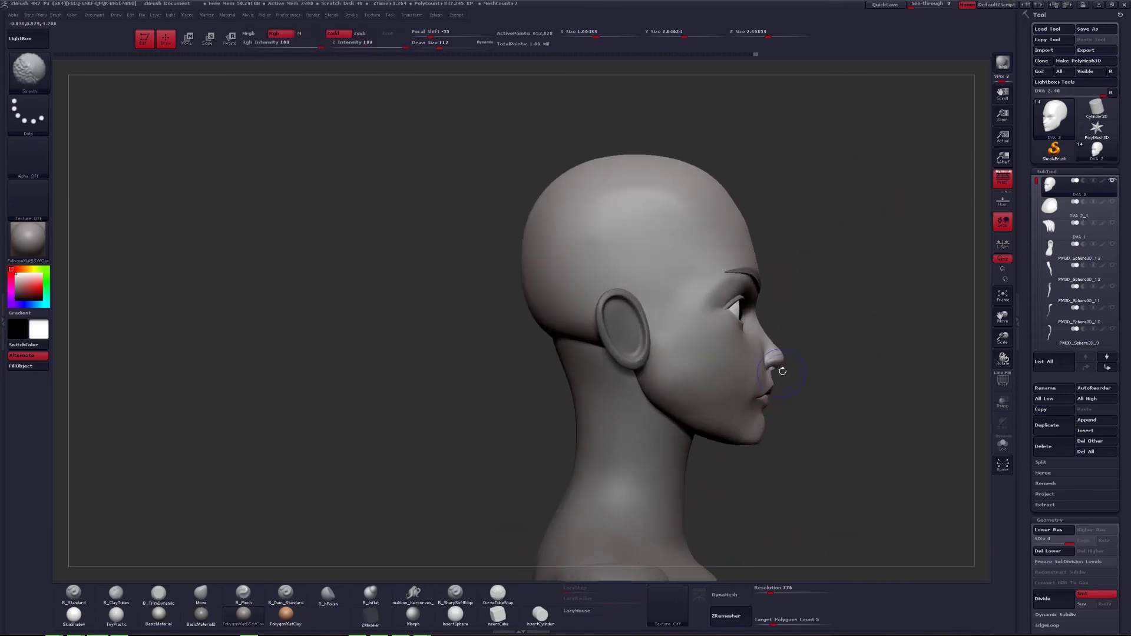
Lasso-mask the lower face in profile at subdivision level 1, invert the mask and adjust the jaw with Transpose Move.
key("ctrl+shift")
mouse_move(711, 370)
left_mouse_down("ctrl")
mouse_move(821, 493)
mouse_move(719, 505)
left_mouse_up("ctrl")
left_click(797, 424, "ctrl")
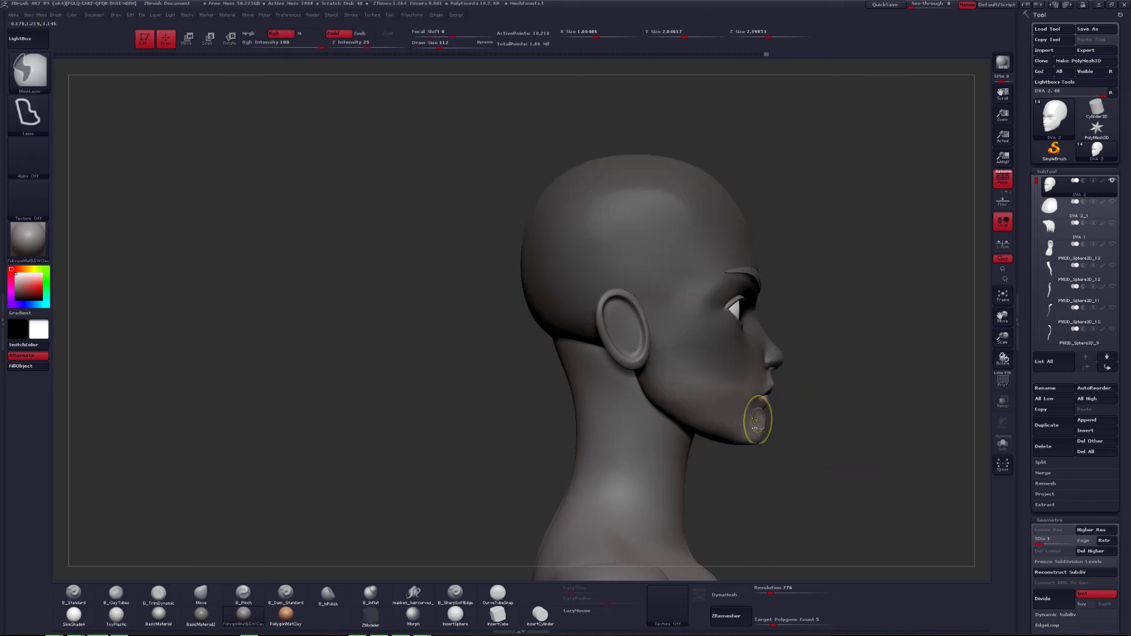
key("w")
left_click_drag(748, 402, 748, 467)
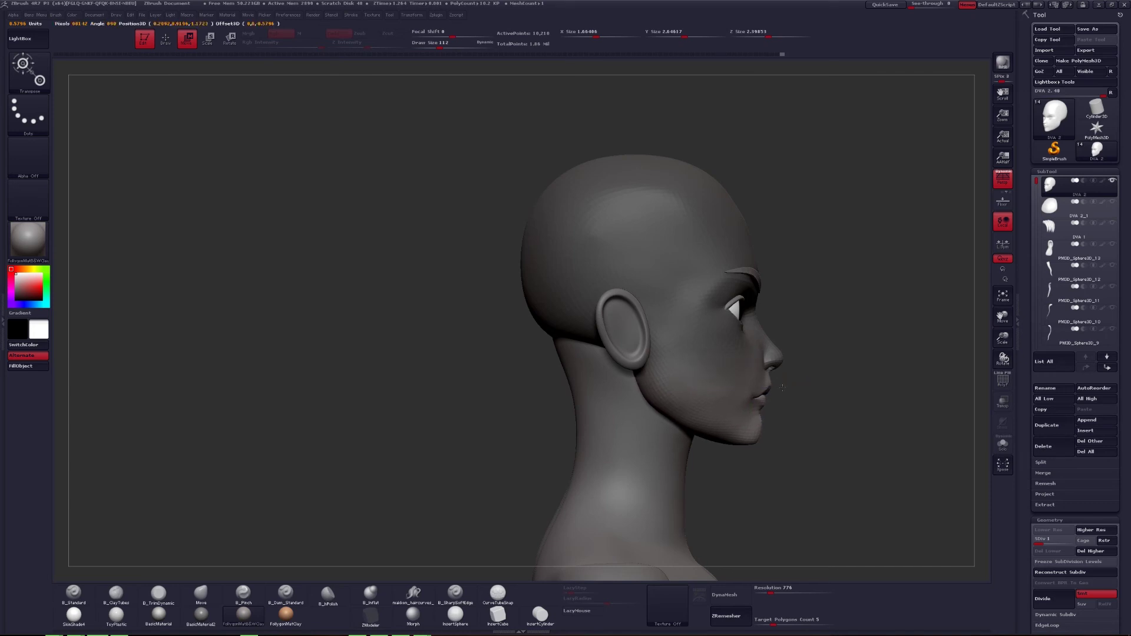
Clear the mask and adjust the profile around the nose and mouth with the Move brush.
key("q")
key("space")
left_click(801, 379, "ctrl")
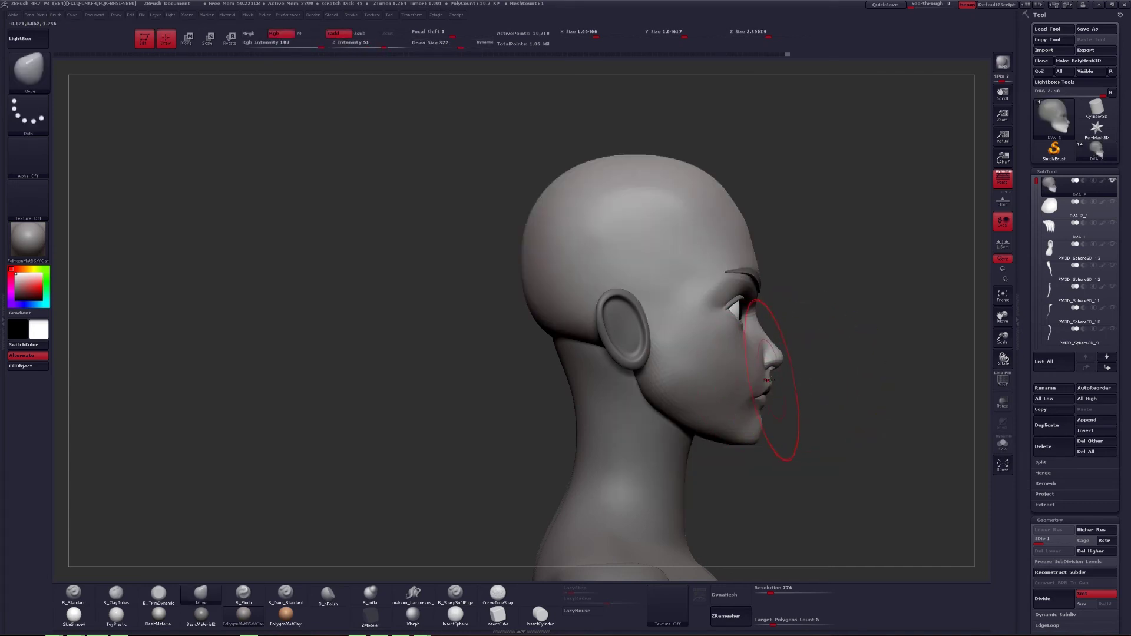
mouse_move(767, 378)
left_mouse_down()
mouse_move(736, 383)
mouse_move(807, 328)
mouse_move(683, 388)
mouse_move(778, 403)
mouse_move(768, 379)
left_mouse_up()
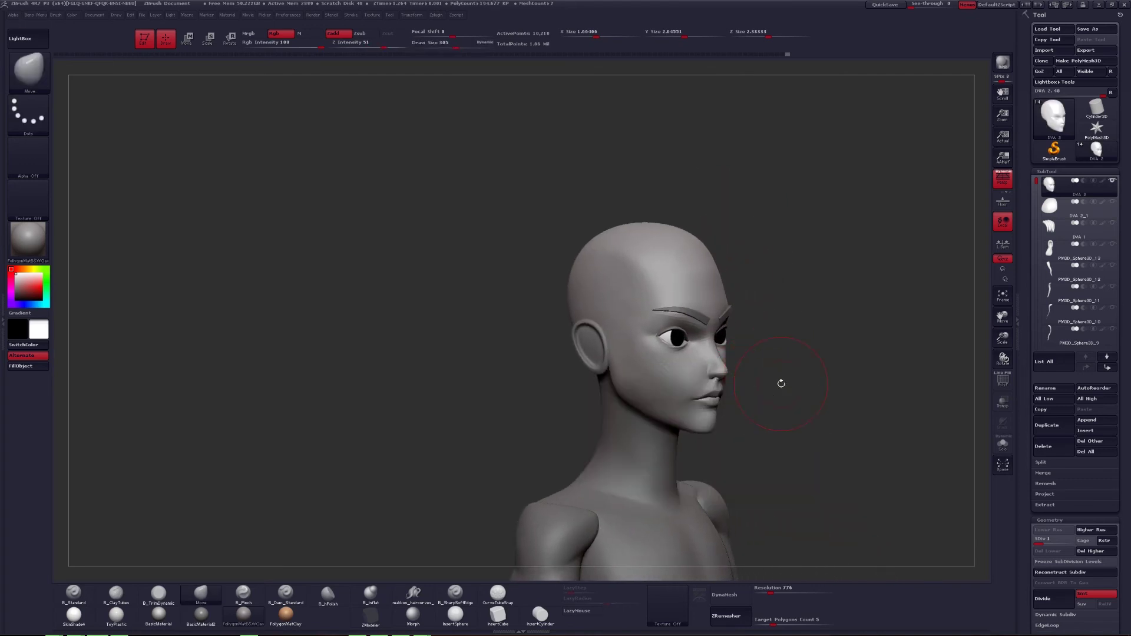
Raise the head to subdivision level 4 and add volume to the lower lip with the ClayTubes brush.
key("ctrl+d")
mouse_move(728, 420)
left_mouse_down()
mouse_move(706, 421)
mouse_move(719, 406)
left_mouse_up()
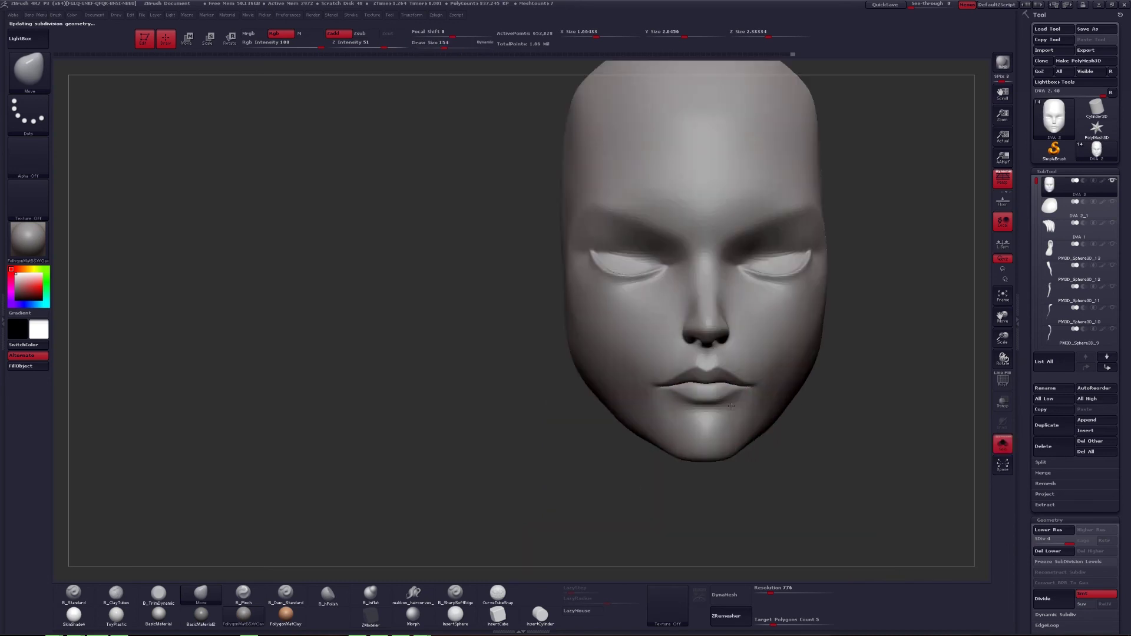
key("space")
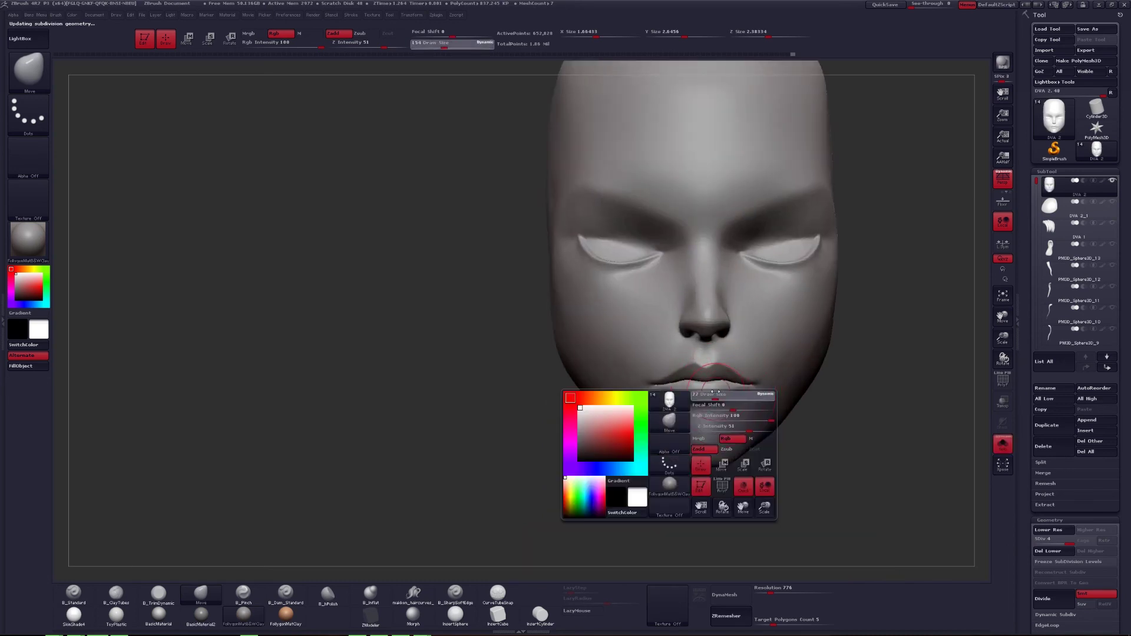
key("b")
key("c")
key("t")
mouse_move(731, 405)
left_mouse_down()
mouse_move(723, 419)
mouse_move(709, 396)
mouse_move(742, 385)
left_mouse_up()
Build up the lower lip at draw size 56 below the masked upper face and smooth it.
key("space")
key("space")
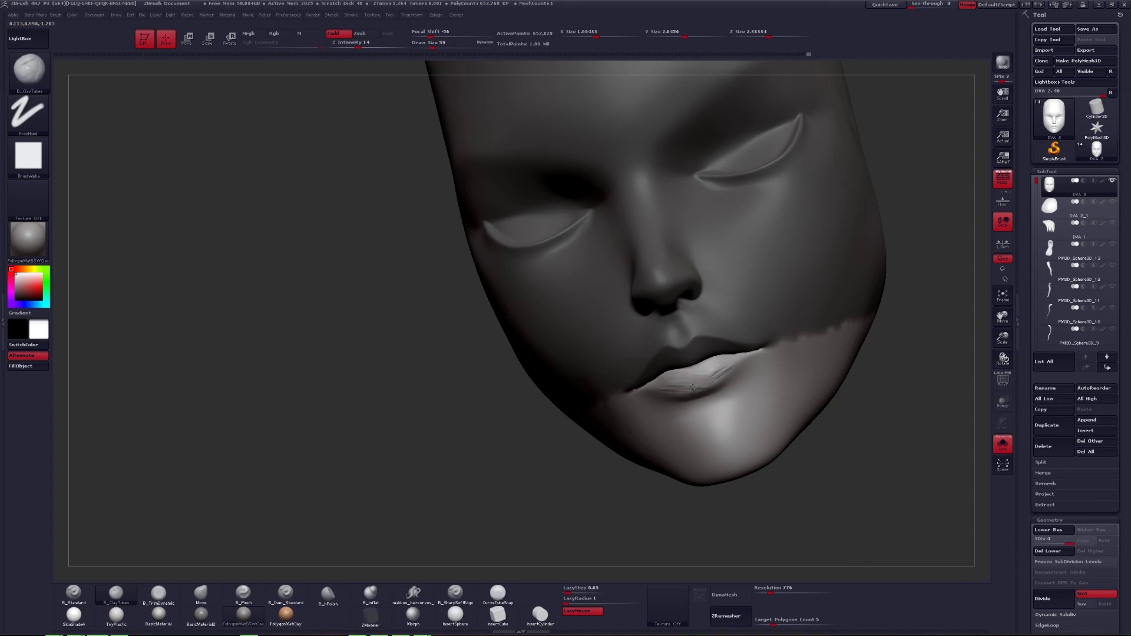
left_click_drag(692, 386, 692, 393)
key("shift")
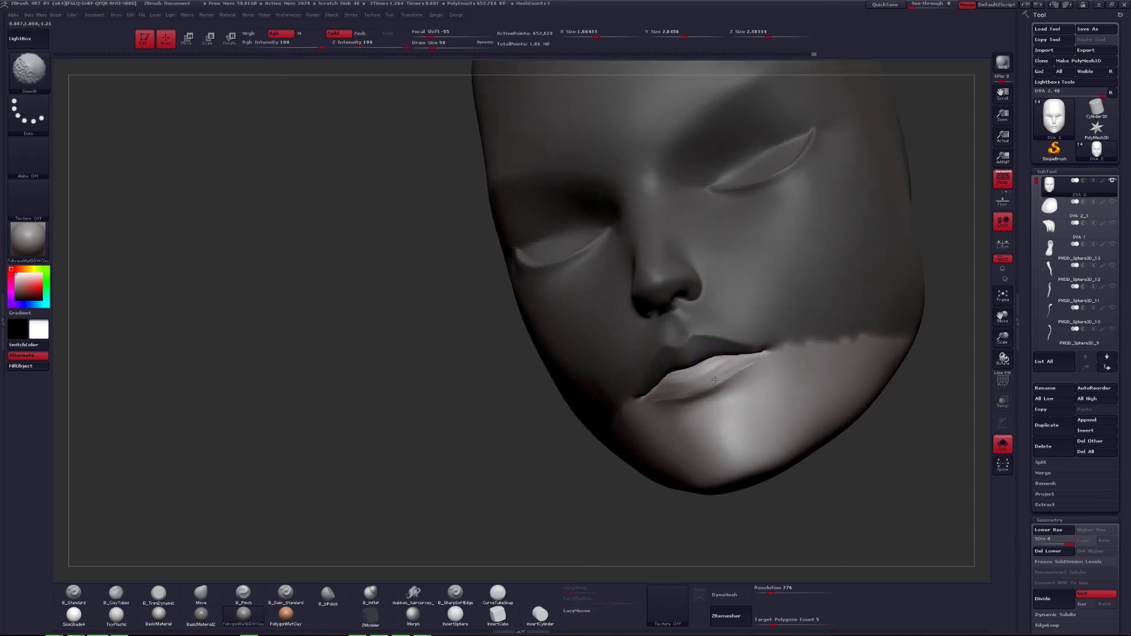
mouse_move(715, 386)
left_mouse_down()
mouse_move(750, 391)
mouse_move(723, 391)
mouse_move(736, 383)
left_mouse_up()
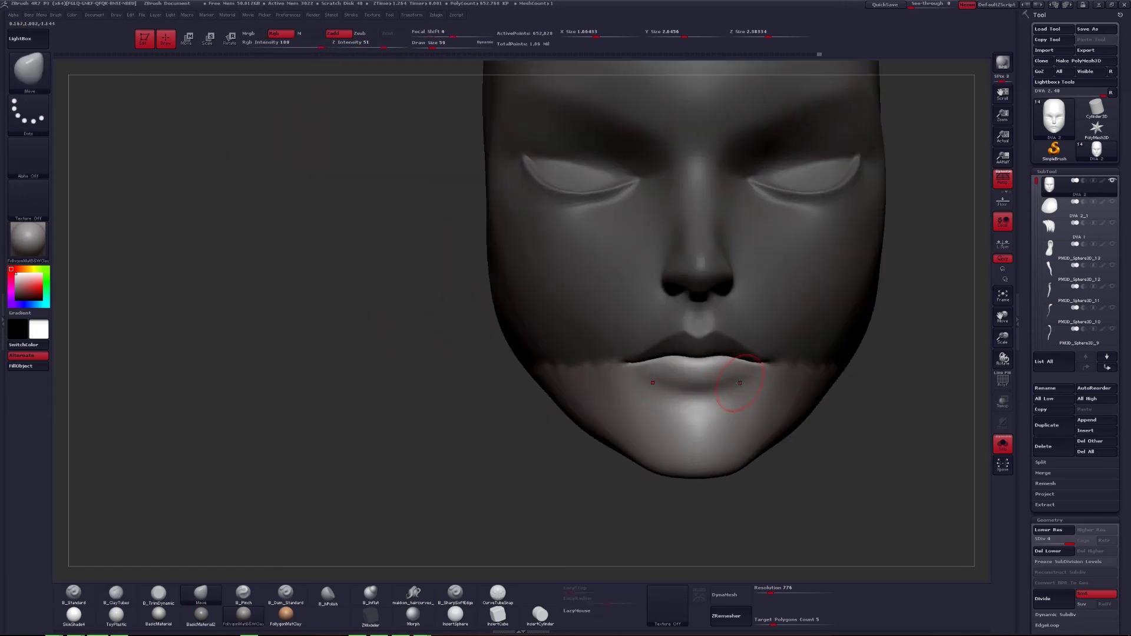
Lower the head to subdivision level 1 and reshape the mouth corners and lips with the Move brush at draw size 112.
key("shift+d")
key("shift+d")
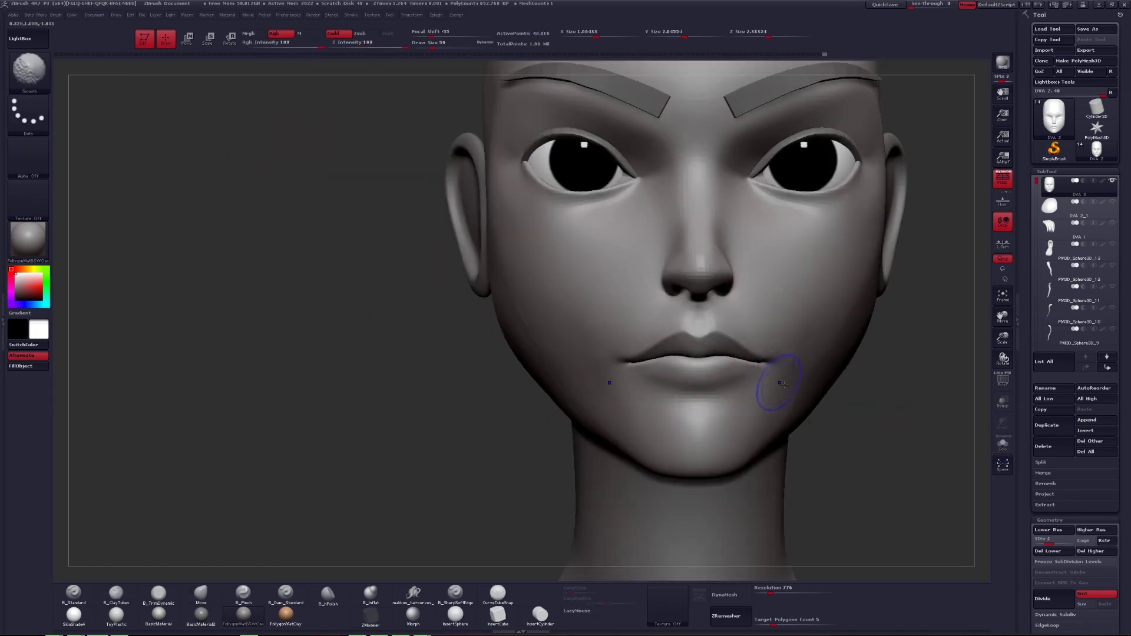
key("shift+d")
left_click_drag(779, 383, 740, 369)
key("space")
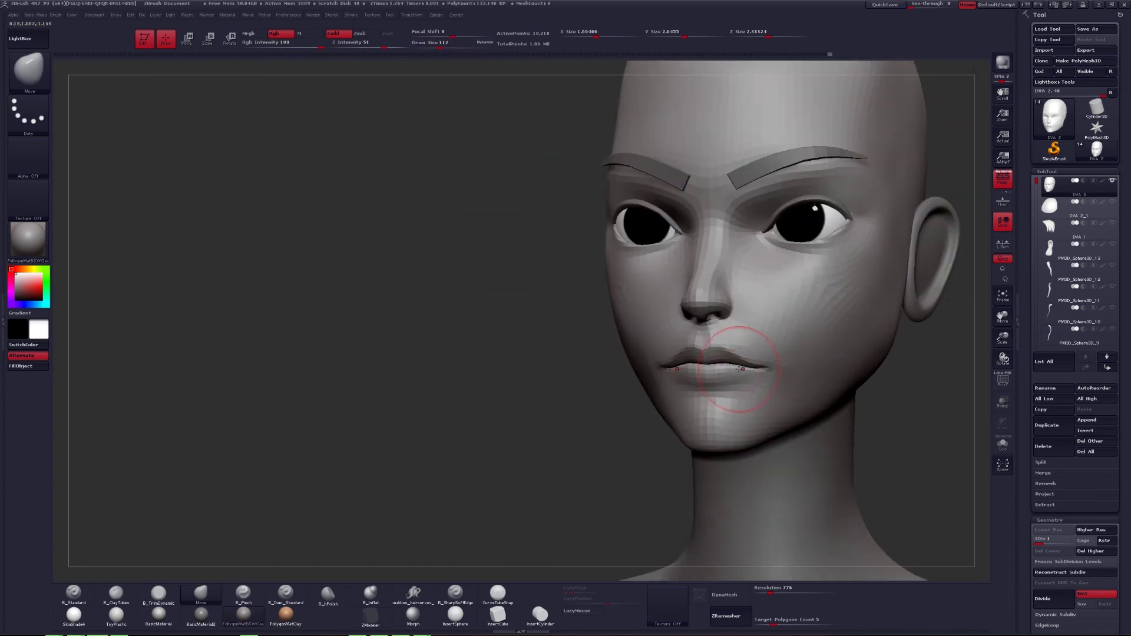
key("space")
mouse_move(765, 373)
left_mouse_down()
mouse_move(701, 370)
mouse_move(724, 379)
mouse_move(707, 364)
mouse_move(727, 368)
mouse_move(692, 379)
mouse_move(776, 364)
mouse_move(736, 387)
mouse_move(764, 377)
mouse_move(740, 379)
mouse_move(747, 368)
mouse_move(794, 361)
mouse_move(682, 366)
mouse_move(760, 348)
left_mouse_up()
key("space")
key("space")
Return the head to subdivision level 4 and smooth the area around the mouth.
key("space")
key("d")
key("d")
key("shift")
key("space")
key("space")
key("d")
key("space")
left_click(732, 453)
Trim the surface between the mouth corner and the chin with the TrimDynamic brush at draw size 62.
key("b")
key("t")
key("d")
key("space")
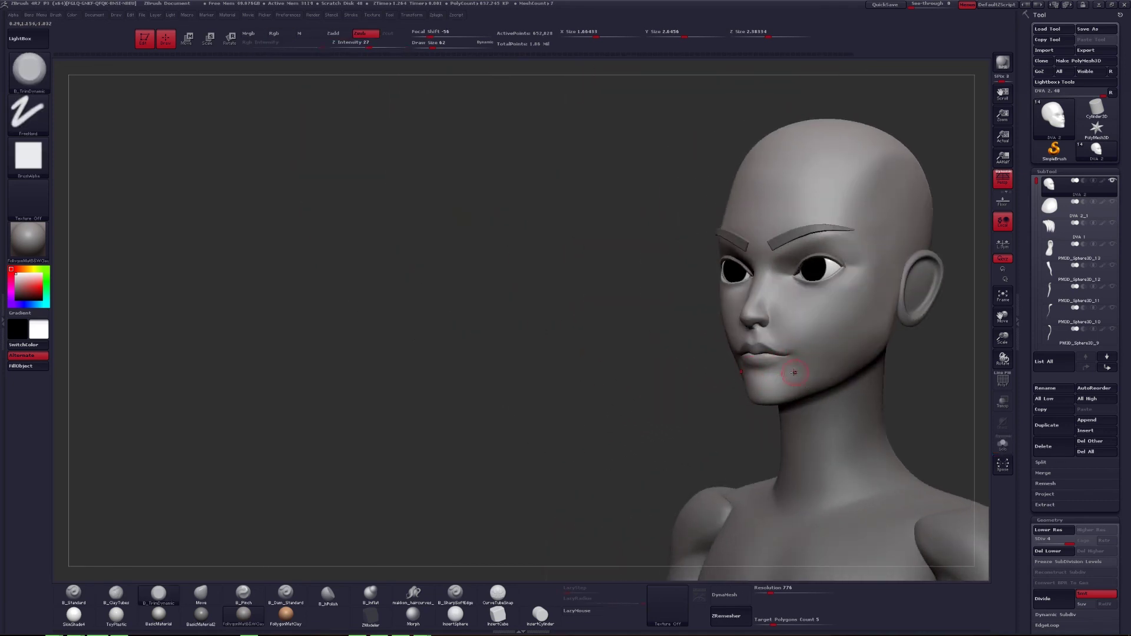
mouse_move(794, 372)
left_mouse_down()
mouse_move(793, 396)
mouse_move(766, 389)
left_mouse_up()
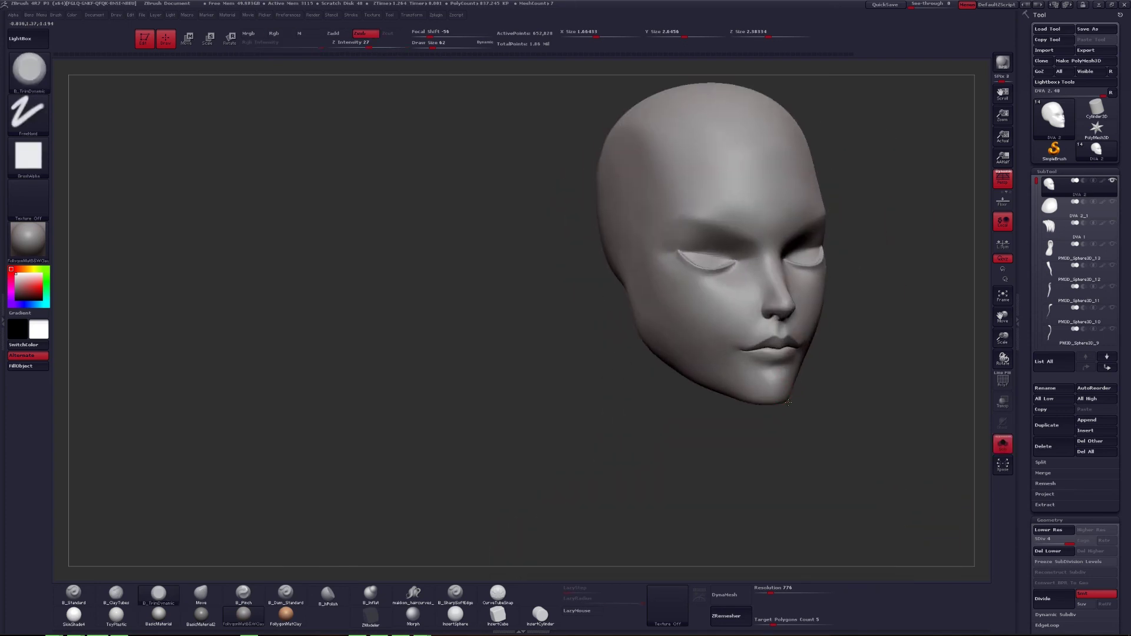
key("space")
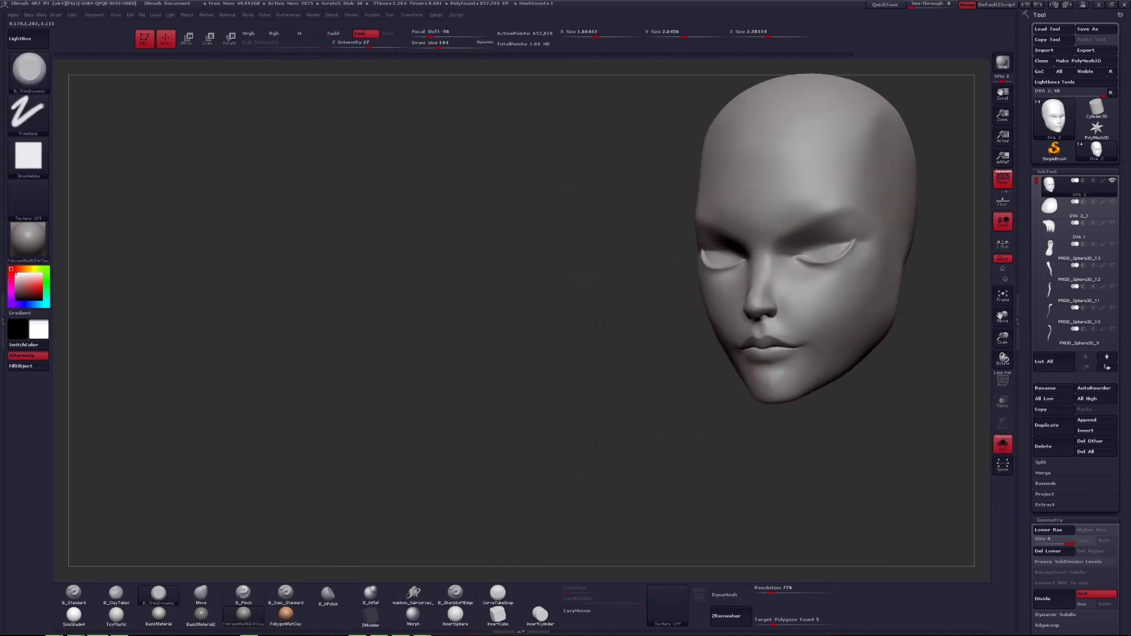
Add clay strokes on both sides of the chin with the ClayTubes brush at draw size 104.
key("b")
key("c")
key("t")
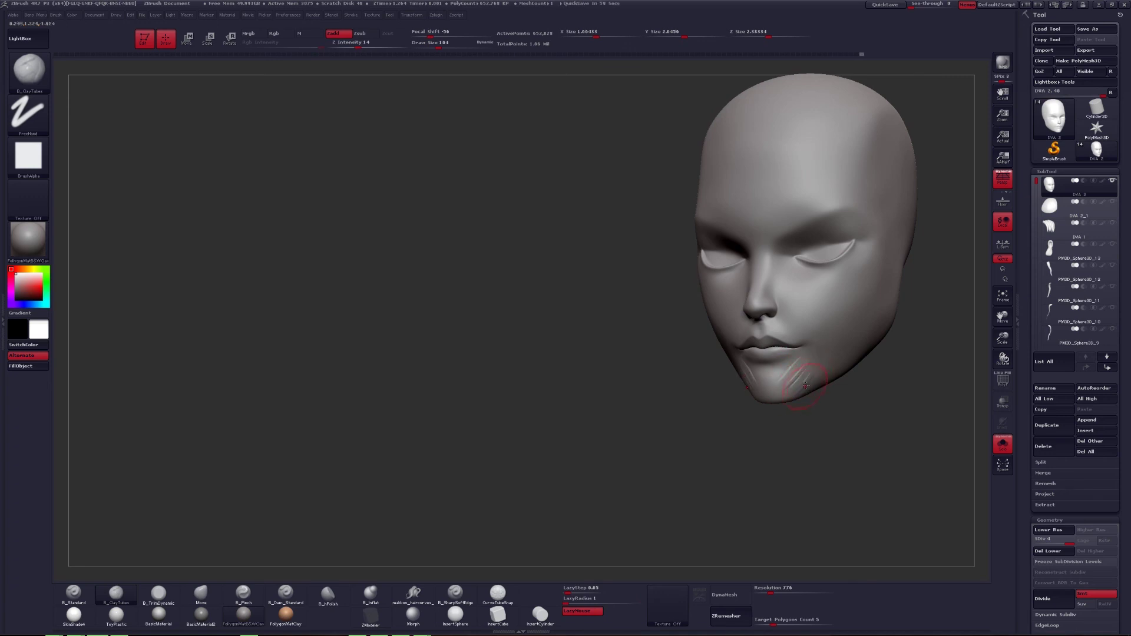
left_click_drag(805, 386, 777, 382)
Blend the chin strokes with TrimDynamic at draw size 94 and smooth them at subdivision level 3.
key("b")
key("t")
key("d")
key("space")
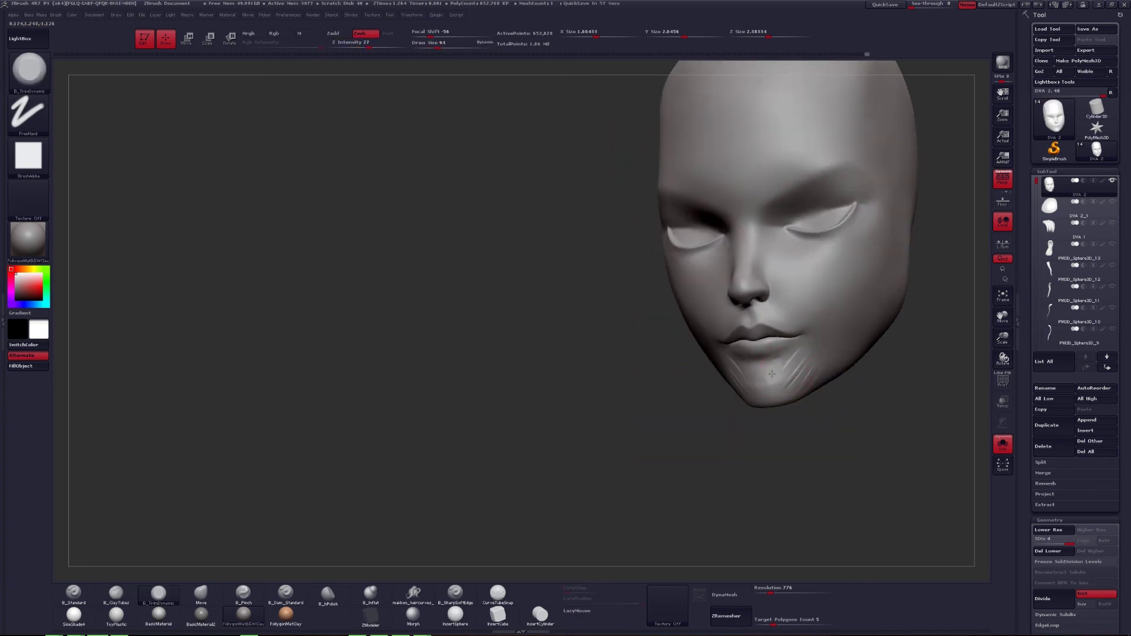
key("shift")
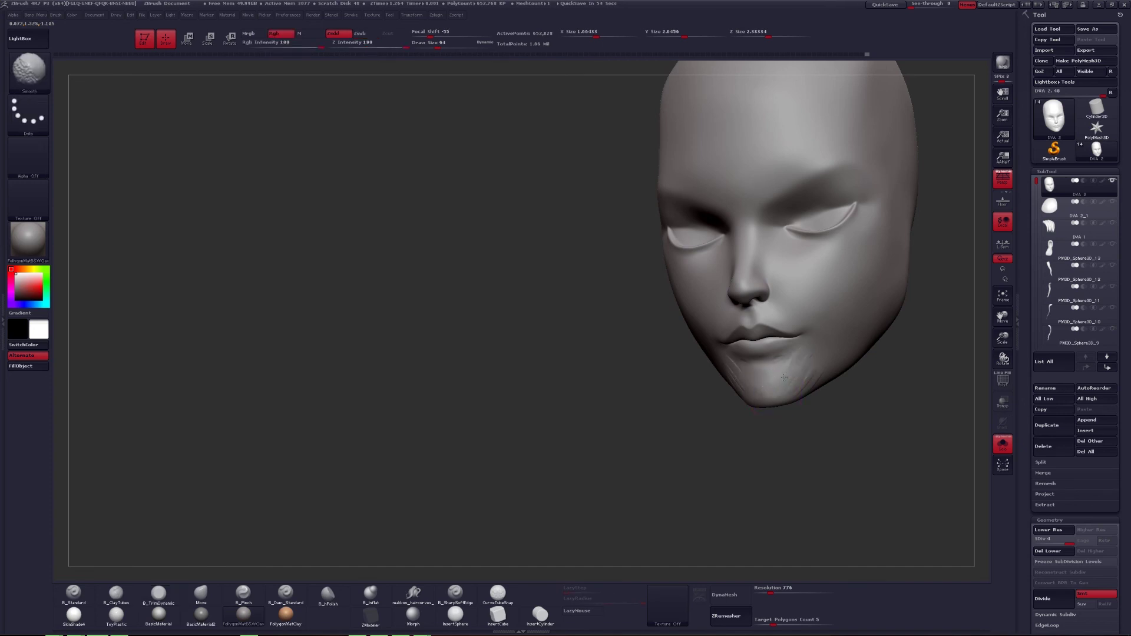
key("shift+d")
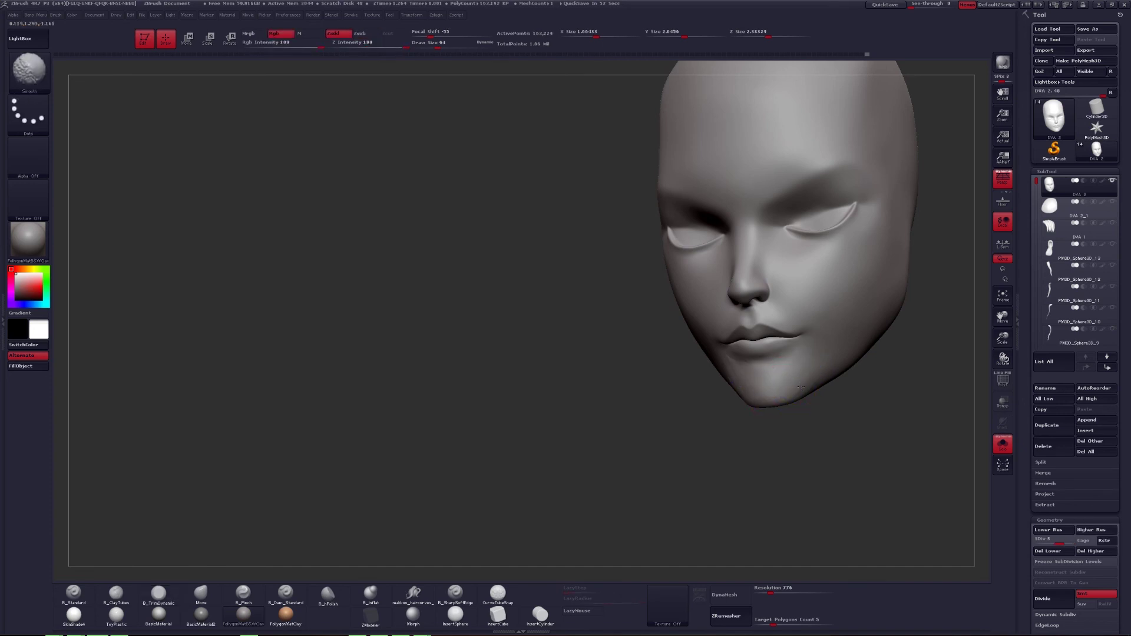
mouse_move(799, 387)
left_mouse_down()
mouse_move(772, 371)
mouse_move(760, 413)
mouse_move(758, 388)
mouse_move(838, 384)
mouse_move(785, 392)
mouse_move(780, 414)
left_mouse_up()
Try to flatten the underside of the chin with TrimDynamic at draw size 136, and undo the strokes.
key("ctrl")
key("shift+s")
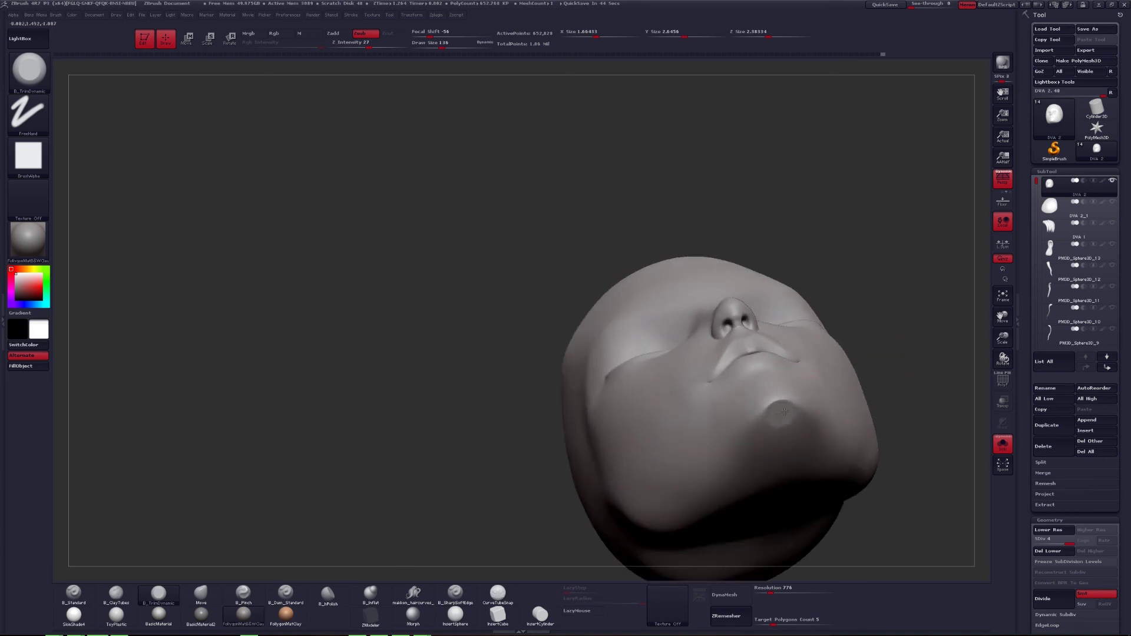
left_click_drag(776, 417, 762, 384)
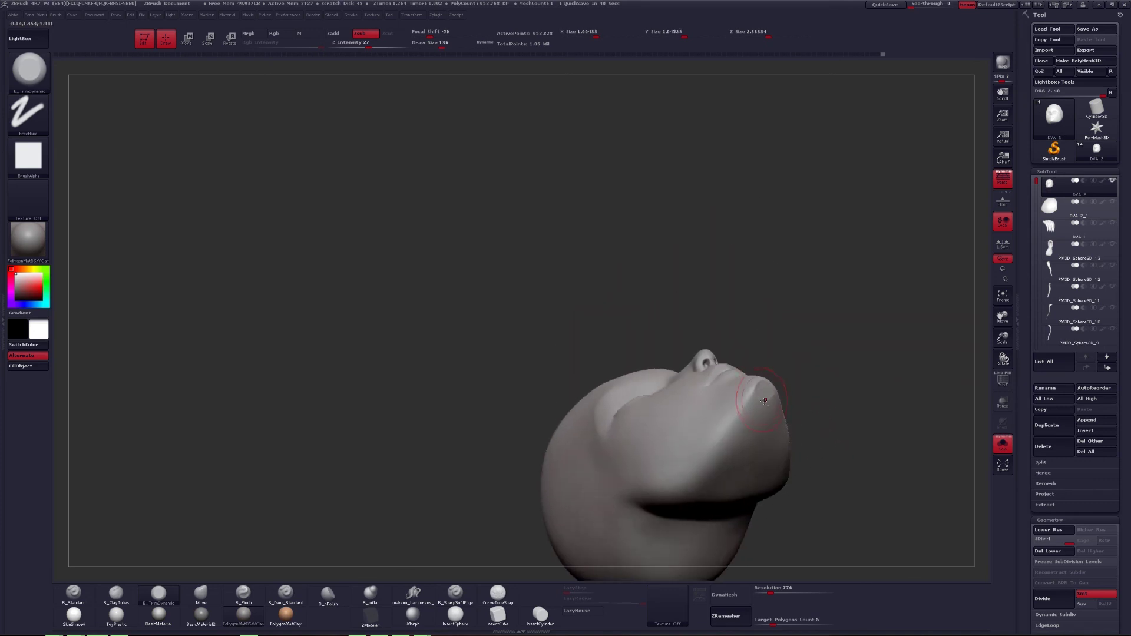
key("ctrl+z")
key("shift")
key("ctrl+z")
key("ctrl+z")
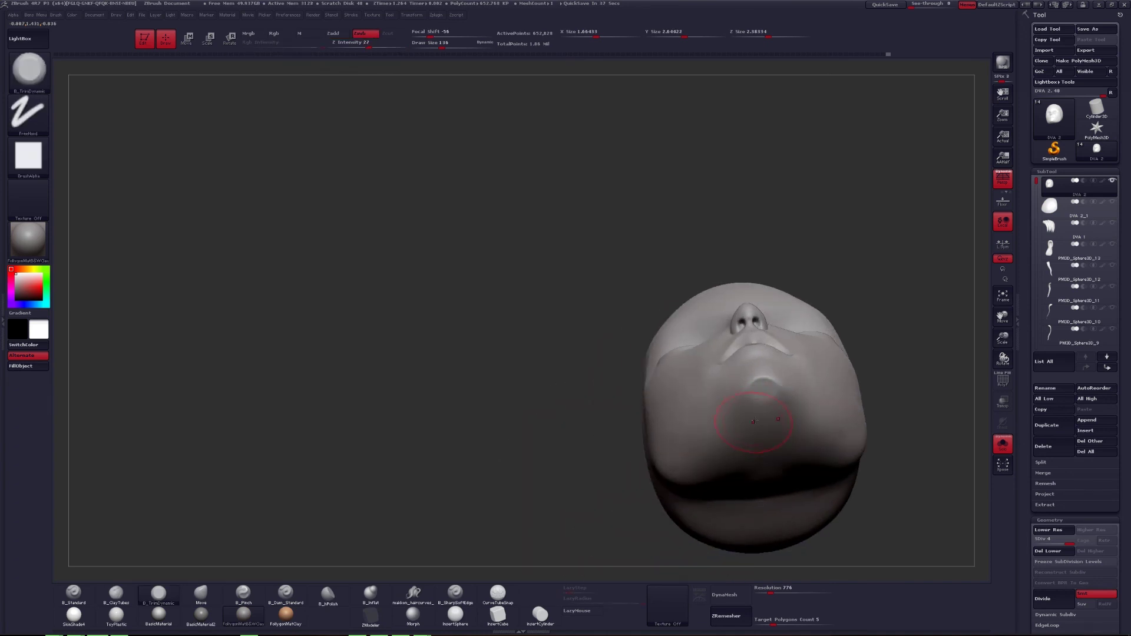
Flatten the chin tip from below with TrimDynamic at draw size 128, comparing it through undo and redo.
right_click(761, 382)
left_click_drag(761, 383, 762, 388)
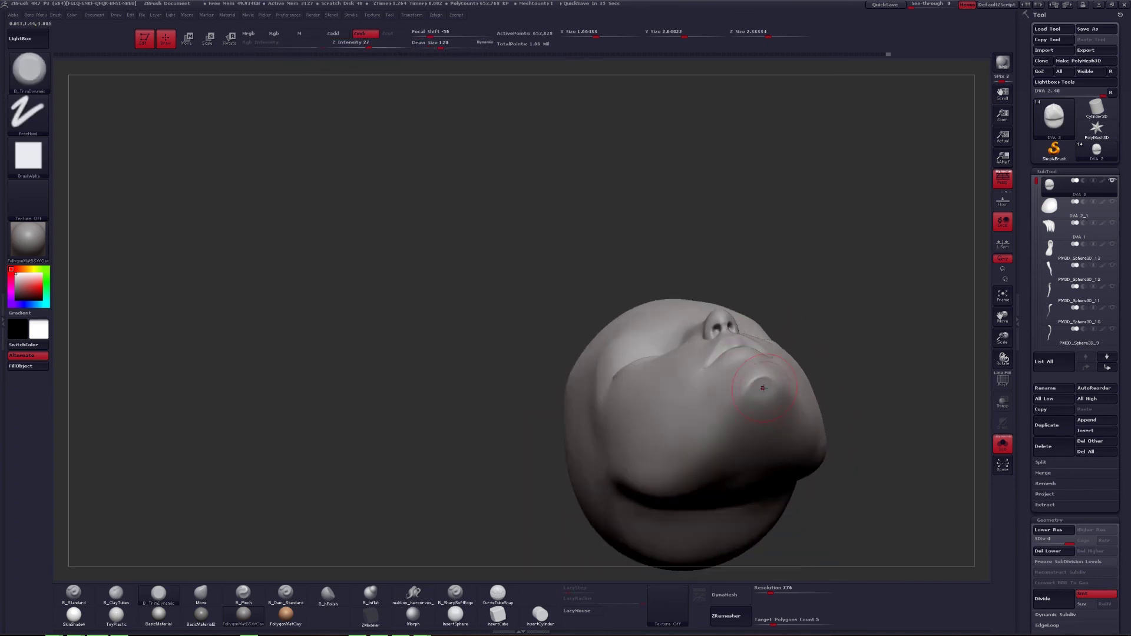
key("ctrl+z")
key("ctrl+z")
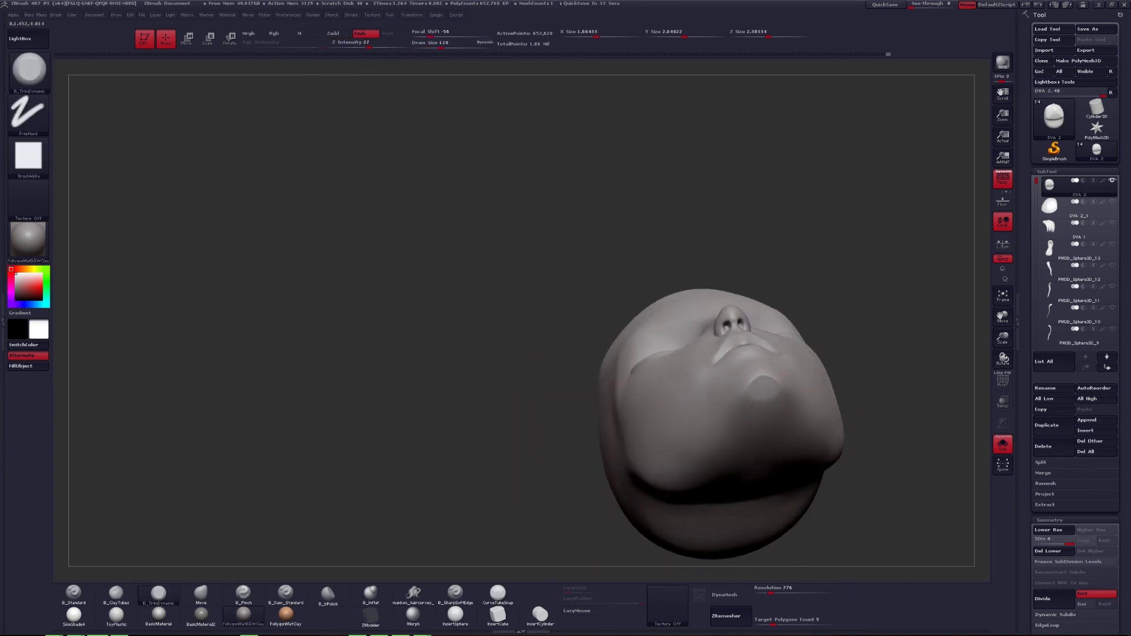
key("shift")
key("ctrl+shift+z")
key("ctrl+shift+z")
key("ctrl+shift+z")
key("ctrl+shift+z")
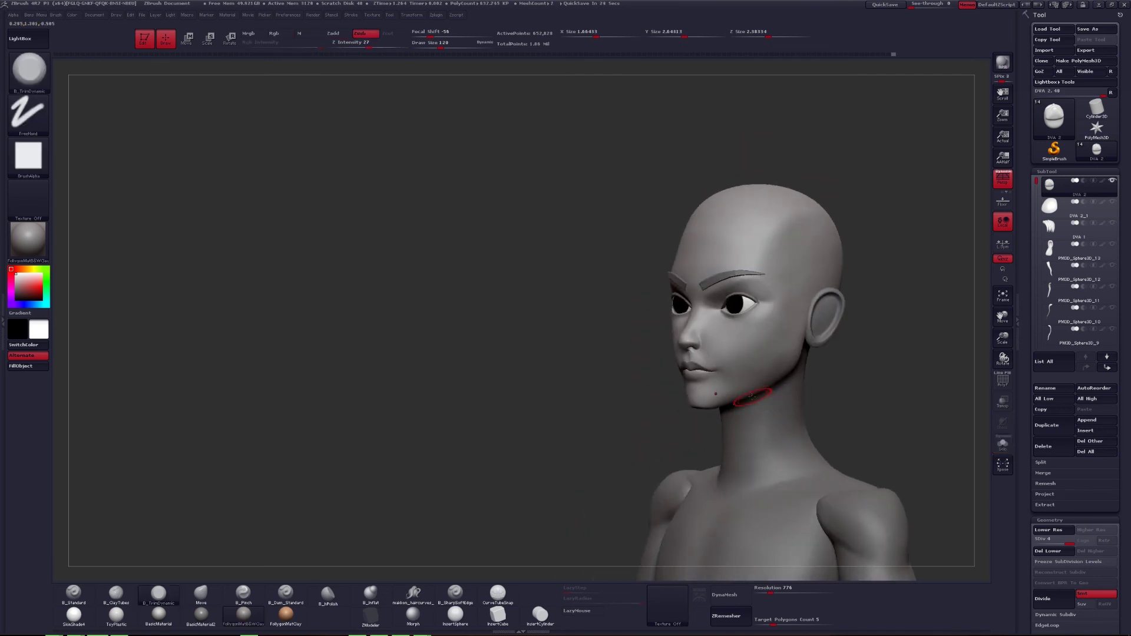
Refine the cheek and cheekbone planes in three-quarter view with TrimDynamic at draw size 154.
mouse_move(758, 400)
left_mouse_down()
mouse_move(773, 400)
mouse_move(767, 373)
mouse_move(739, 384)
mouse_move(726, 422)
left_mouse_up()
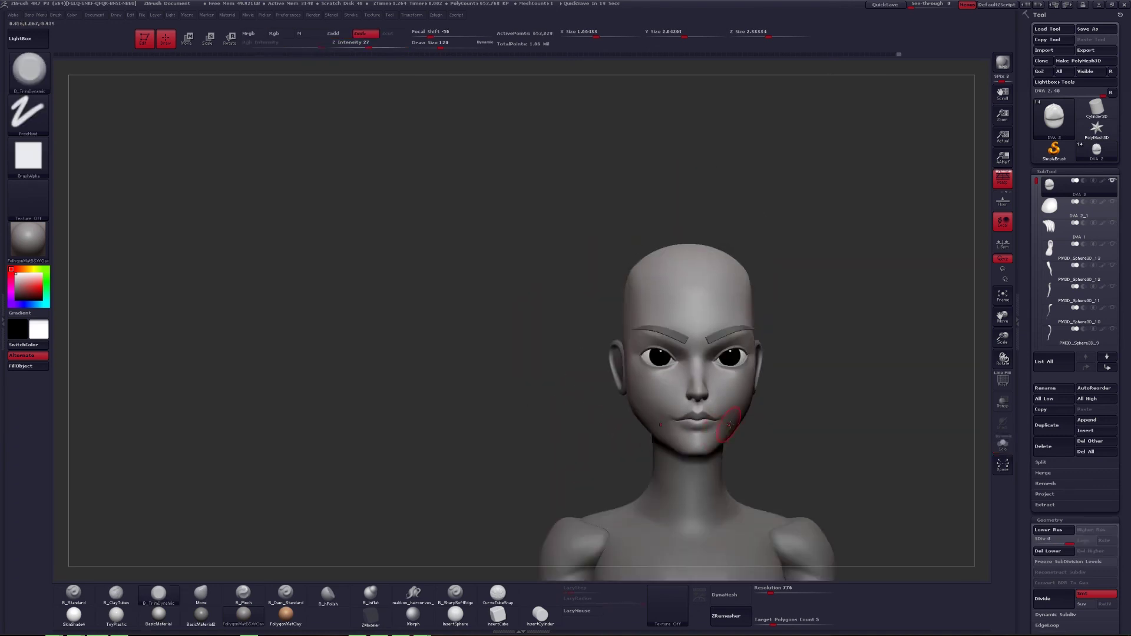
mouse_move(729, 424)
left_mouse_down()
mouse_move(719, 442)
mouse_move(756, 409)
mouse_move(752, 424)
mouse_move(727, 391)
mouse_move(745, 381)
mouse_move(732, 337)
mouse_move(758, 391)
mouse_move(735, 341)
left_mouse_up()
key("ctrl+shift+s")
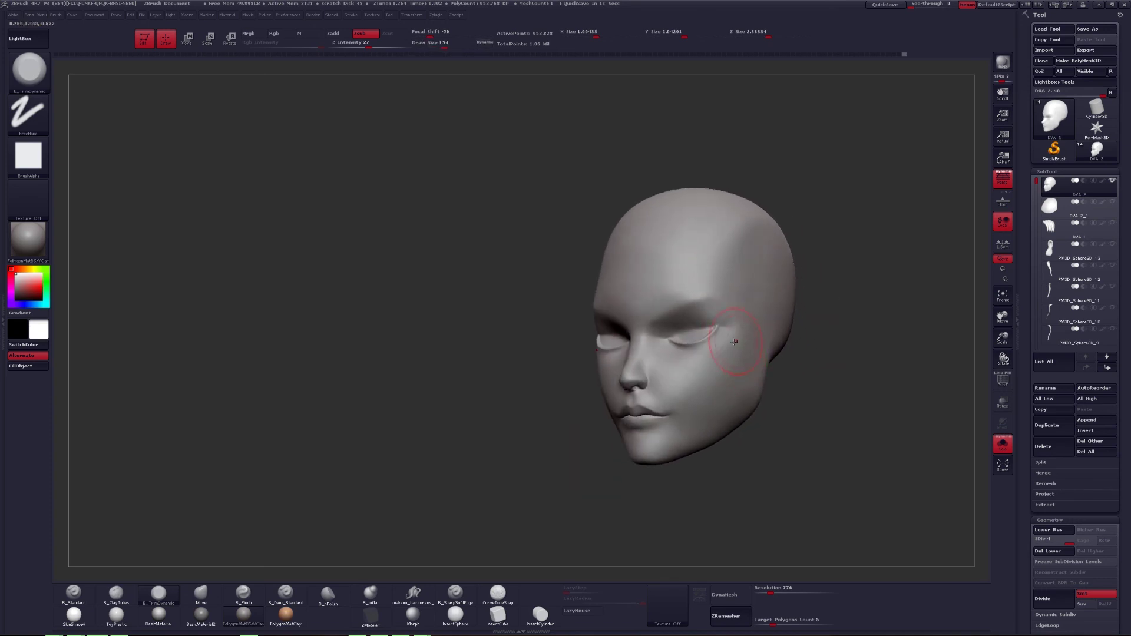
left_click_drag(684, 398, 702, 383)
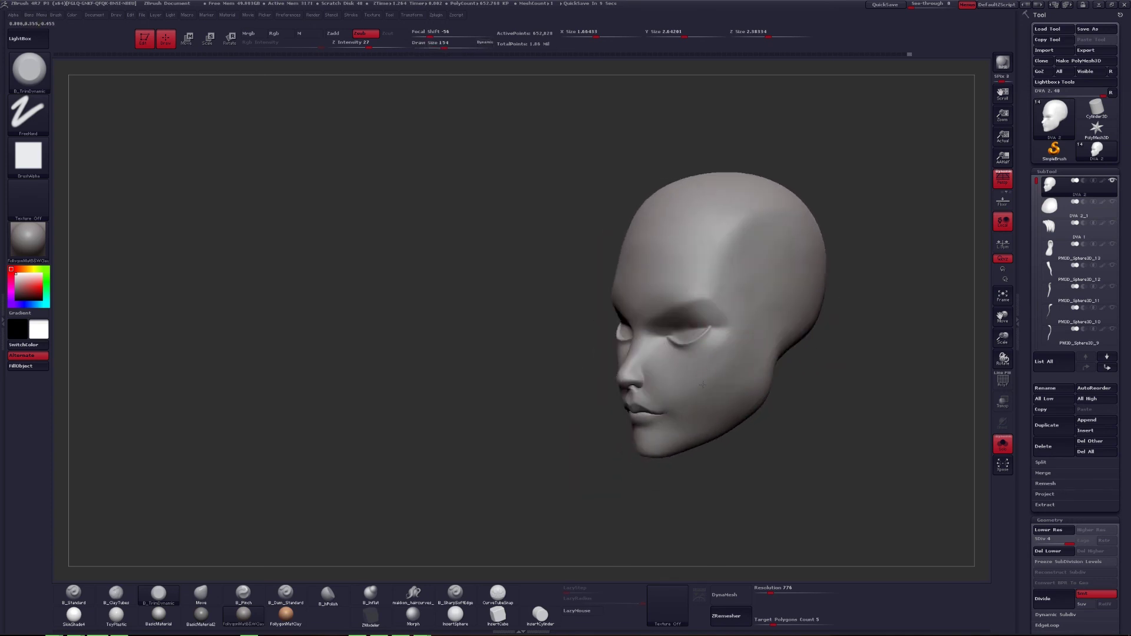
mouse_move(752, 341)
left_mouse_down()
mouse_move(666, 388)
mouse_move(762, 347)
left_mouse_up()
key("shift+s")
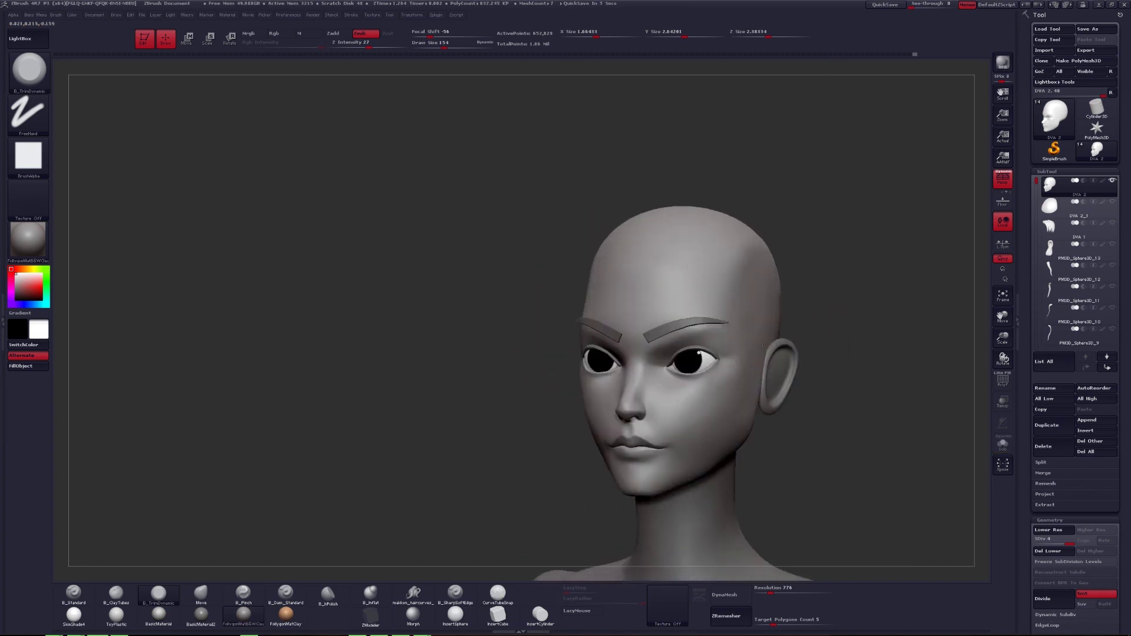
Trim the temple and side of the forehead with TrimDynamic at draw size 192 and smooth the area at lower subdivision levels.
left_click_drag(708, 312, 692, 344)
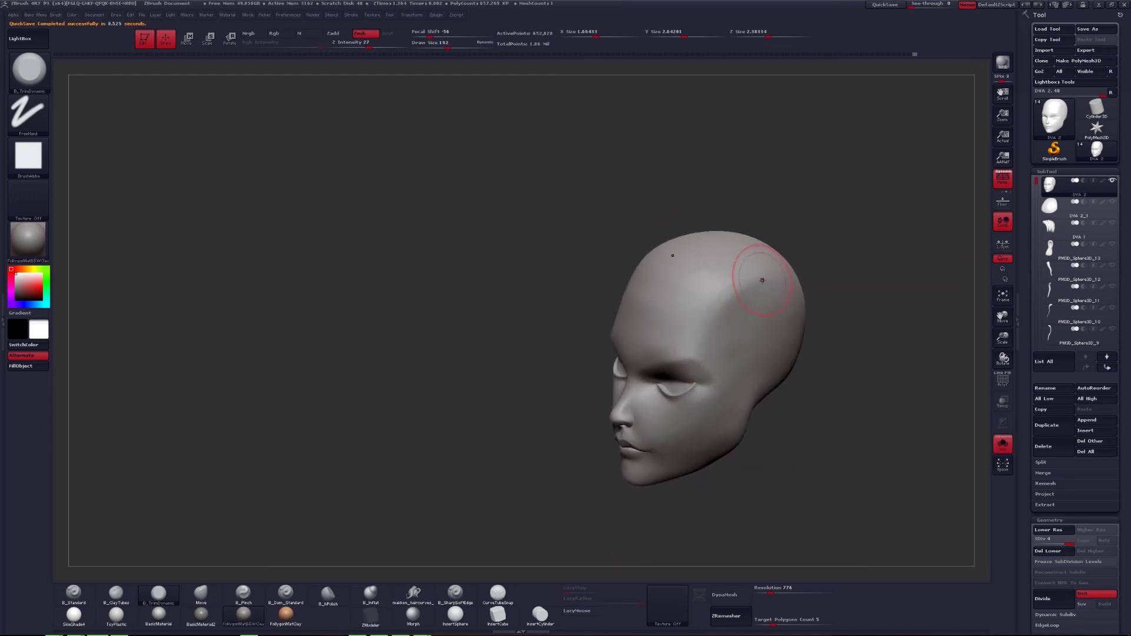
left_click_drag(762, 280, 692, 334)
left_click_drag(811, 268, 763, 282)
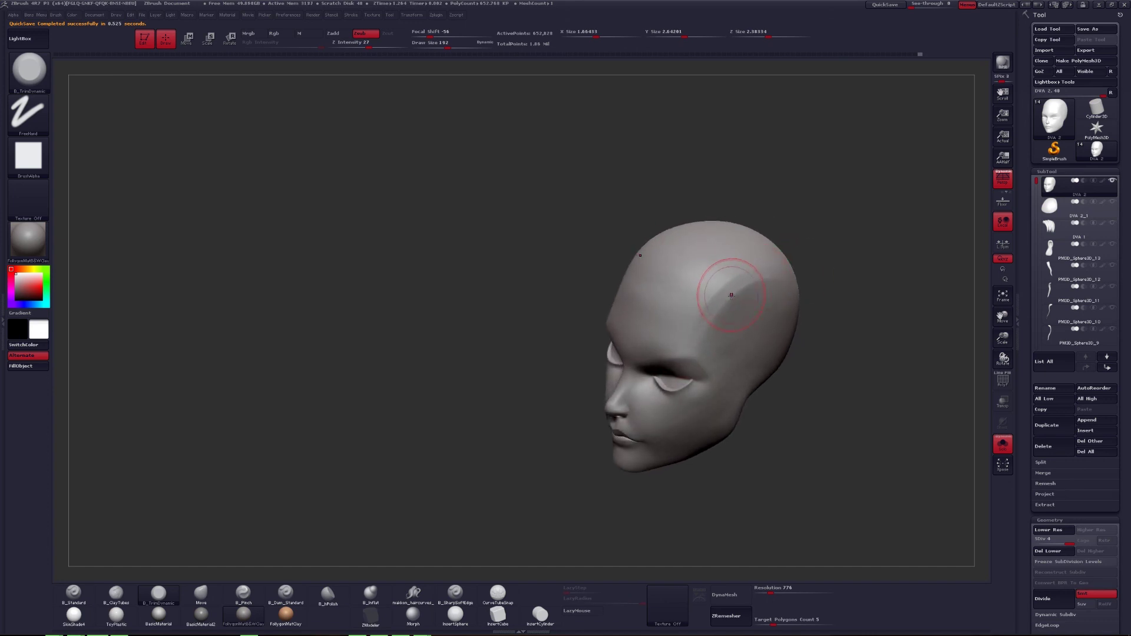
key("shift+d")
key("shift+d")
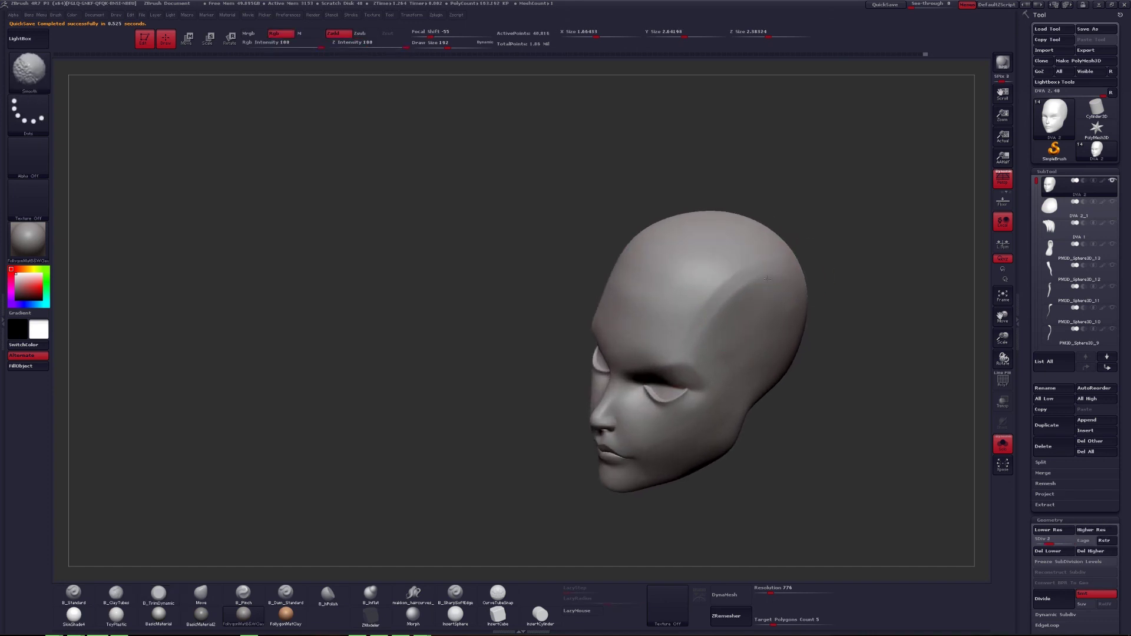
key("d")
mouse_move(731, 315)
left_mouse_down()
mouse_move(747, 295)
mouse_move(739, 286)
mouse_move(707, 362)
mouse_move(757, 315)
mouse_move(713, 259)
left_mouse_up()
Reshape the back of the skull above the nape with the Move brush at subdivision level 1 and check the bust from the front.
left_click_drag(652, 317, 661, 328, "alt")
key("b")
key("m")
key("v")
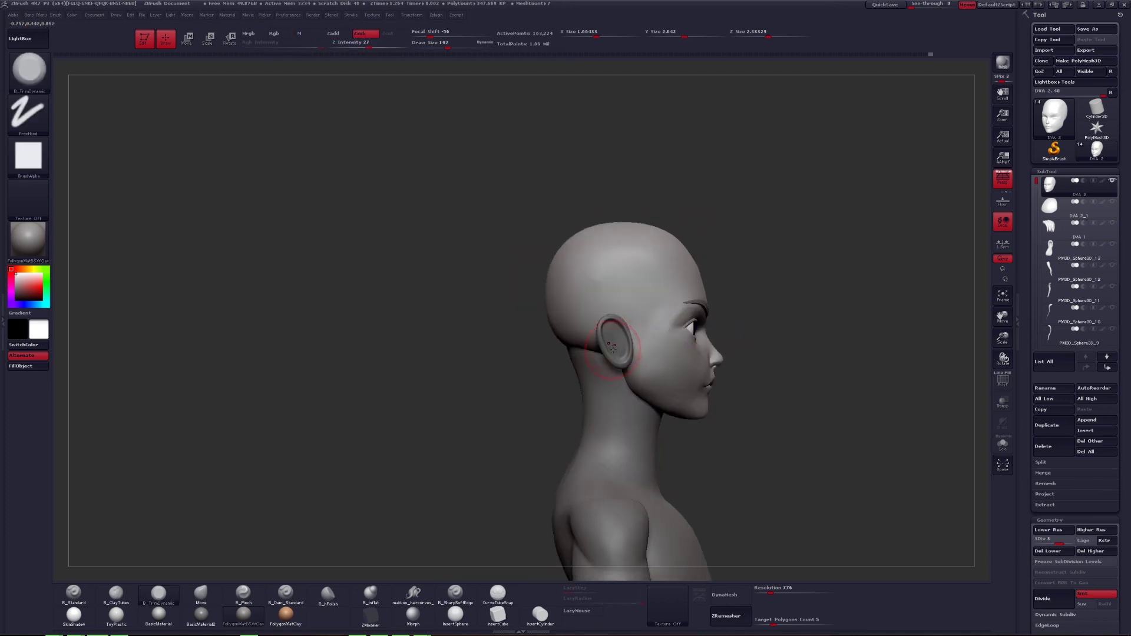
key("space")
mouse_move(589, 365)
left_mouse_down()
mouse_move(617, 358)
mouse_move(580, 365)
mouse_move(592, 371)
mouse_move(609, 357)
mouse_move(563, 352)
mouse_move(606, 342)
mouse_move(624, 360)
mouse_move(633, 355)
left_mouse_up()
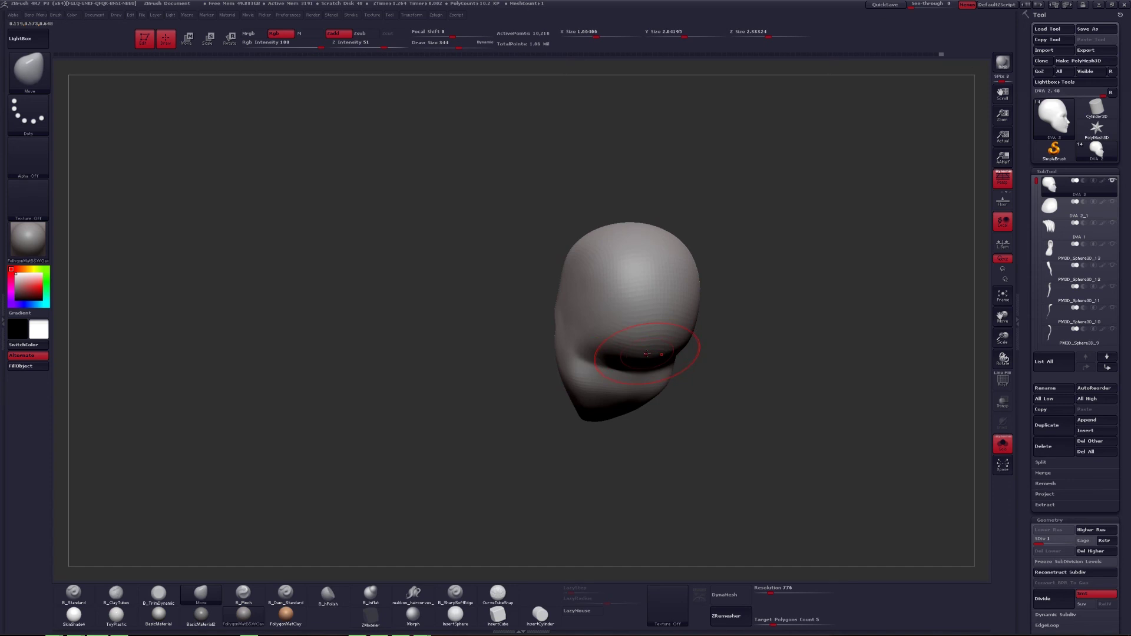
mouse_move(646, 353)
left_mouse_down()
mouse_move(679, 364)
mouse_move(651, 362)
left_mouse_up()
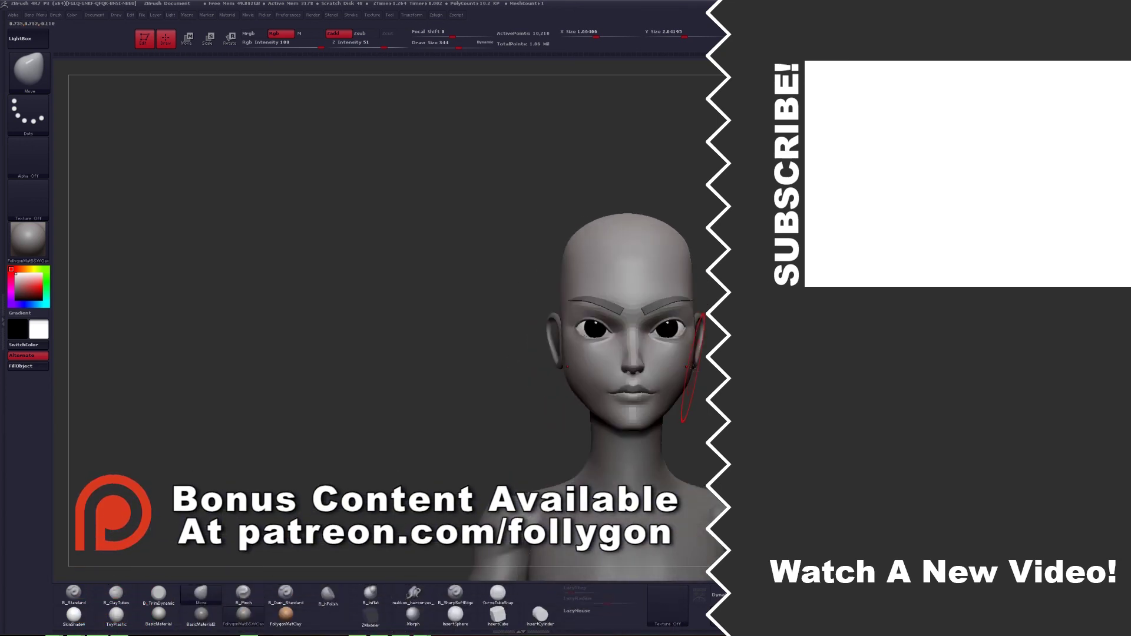
left_click_drag(648, 353, 615, 362)
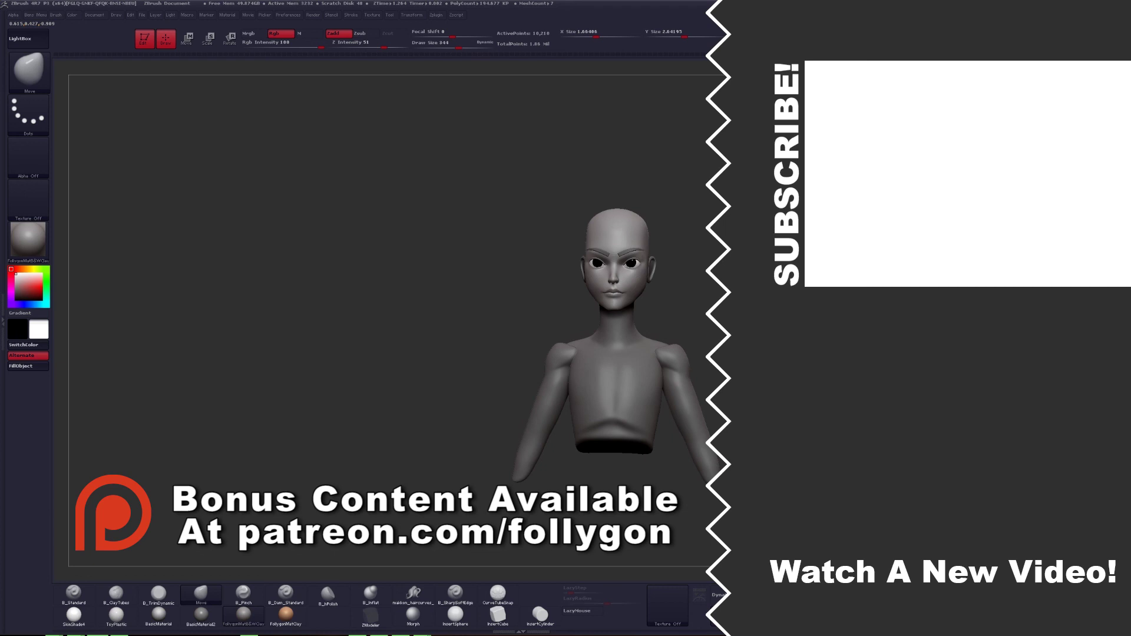
left_click_drag(614, 259, 645, 304)
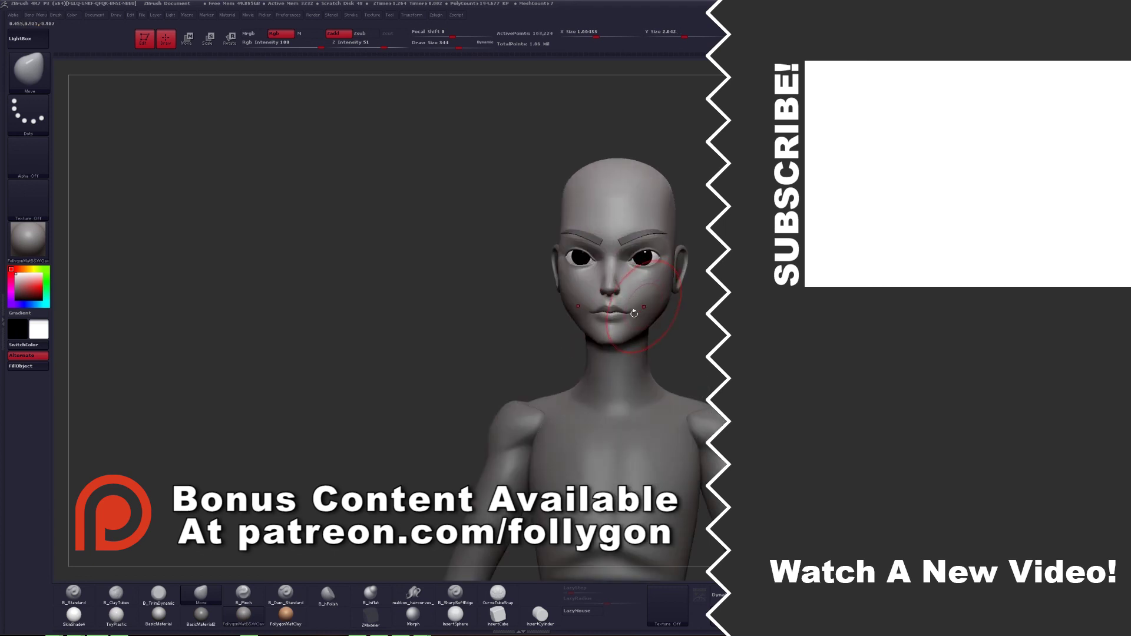